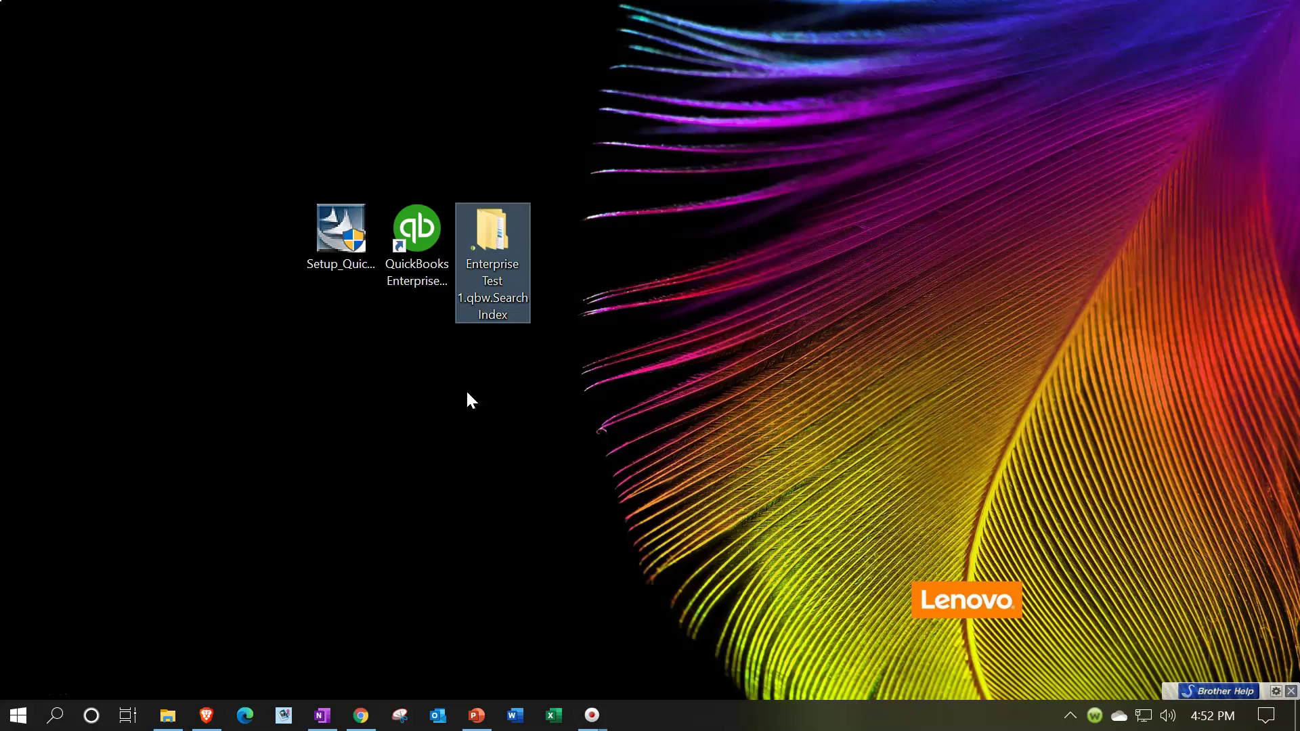
# Launch QuickBooks Enterprise and choose to create your own company file from the trial screen.
pyautogui.doubleClick(418, 237)
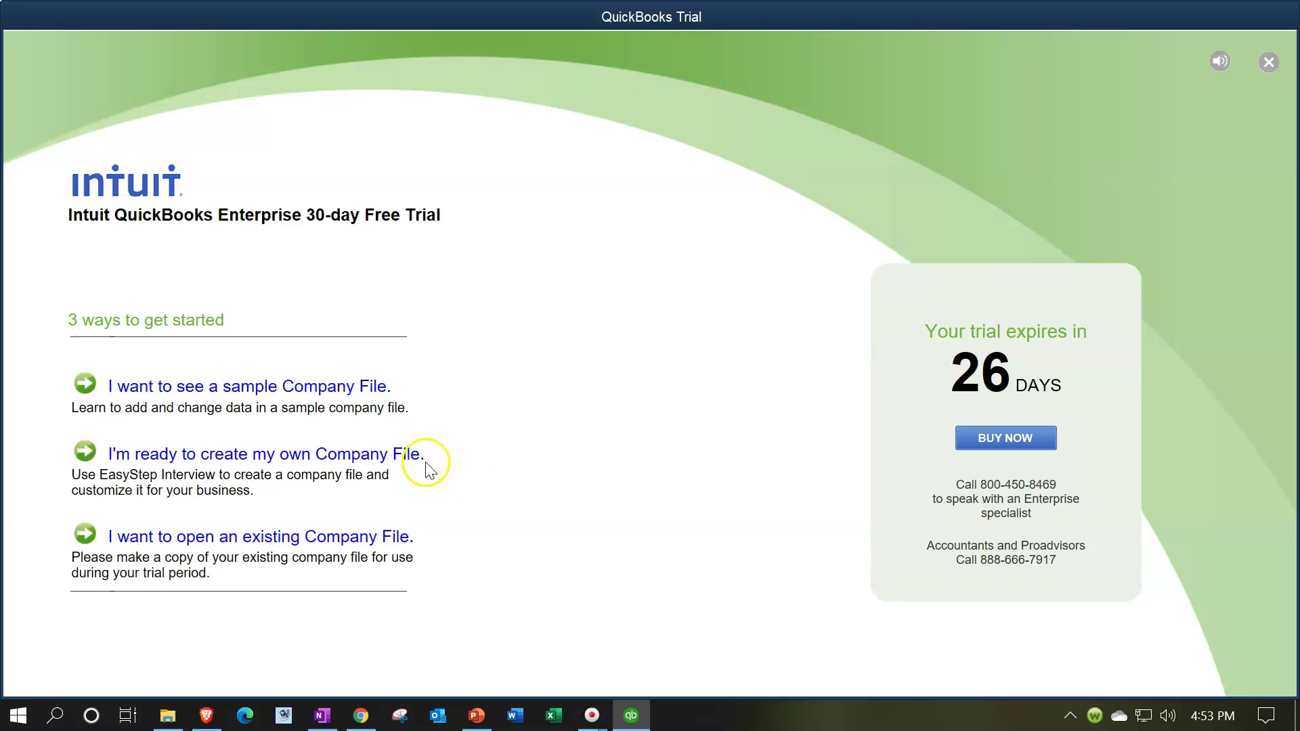
pyautogui.click(321, 466)
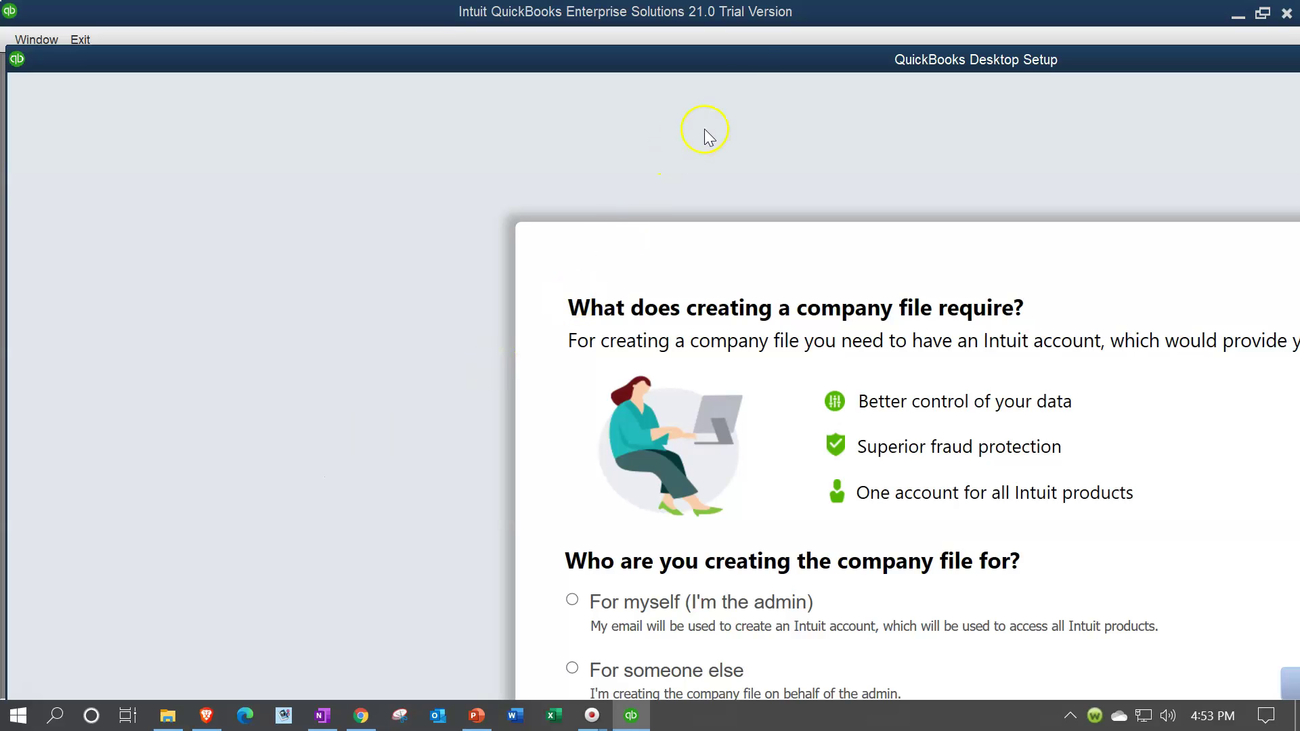
# Set up the company file for someone else and start the company setup.
pyautogui.moveTo(749, 68); pyautogui.dragTo(467, 0)
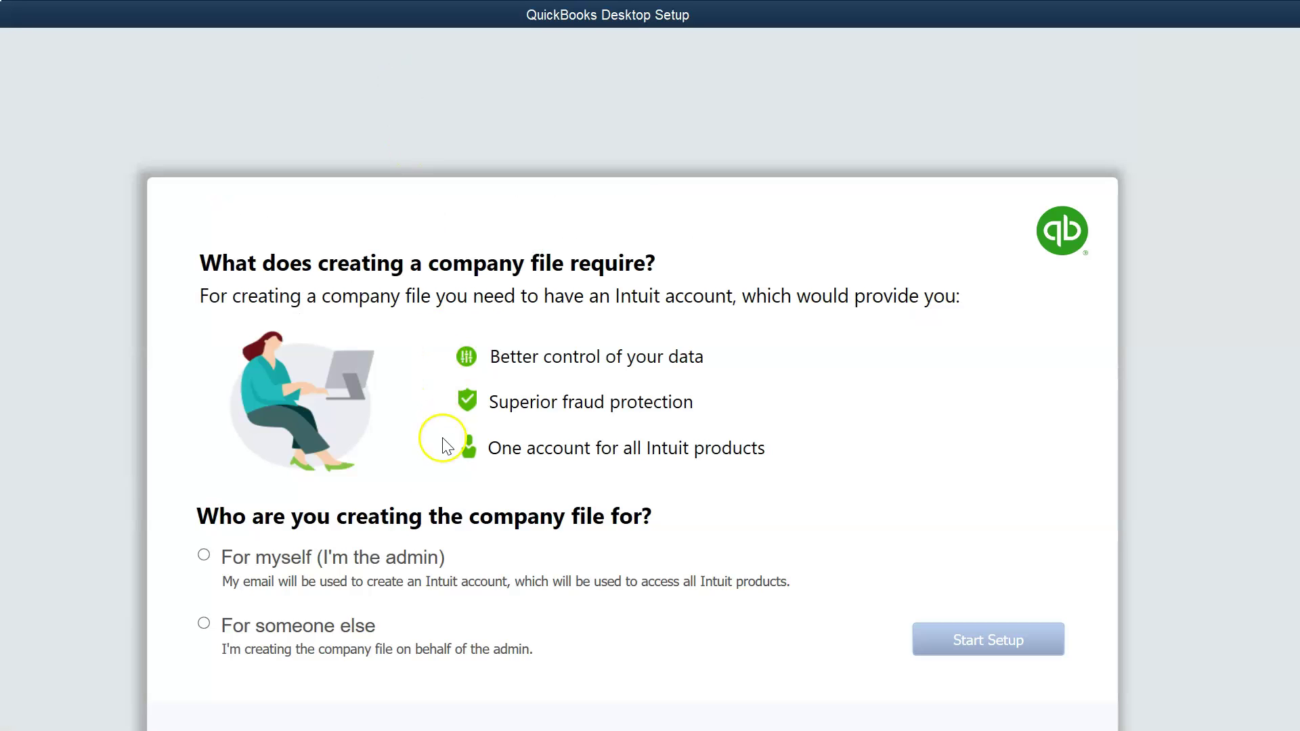
pyautogui.click(207, 626)
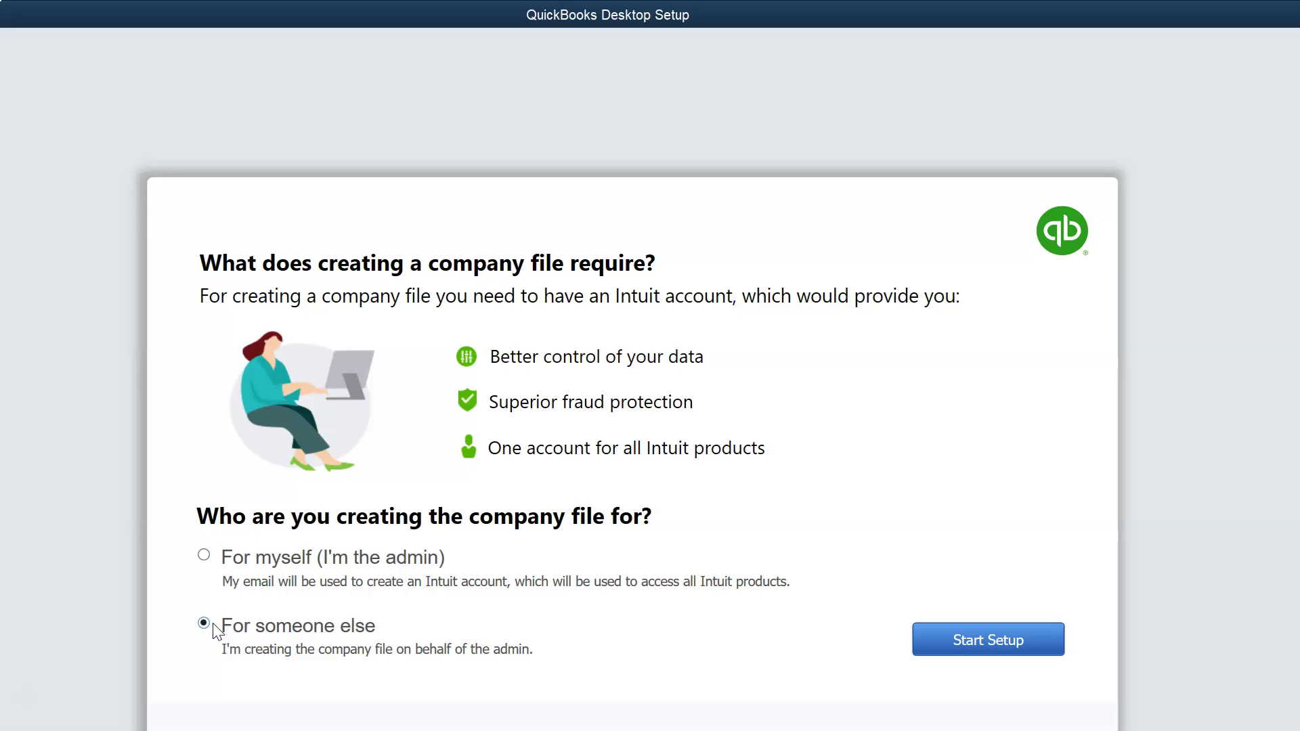
pyautogui.click(951, 652)
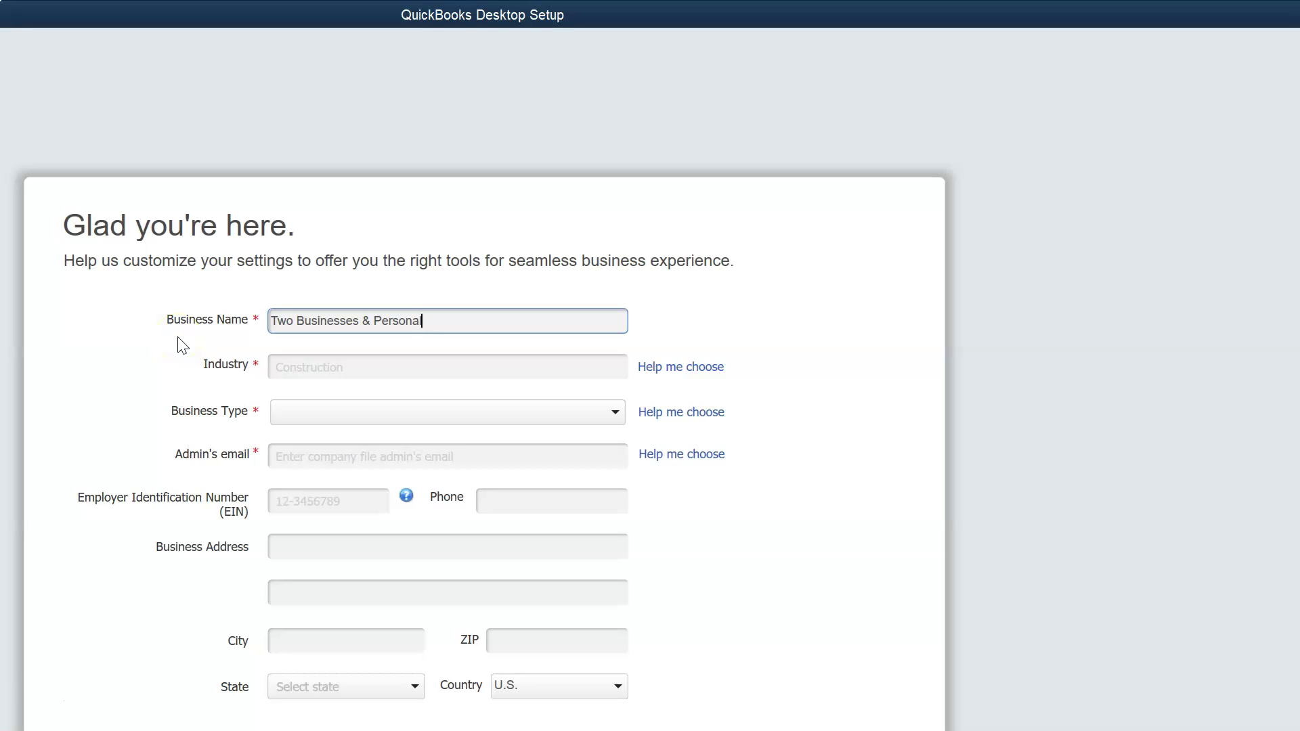
# Use Help me choose to pick General Product-based Business as the industry and confirm.
pyautogui.click(670, 366)
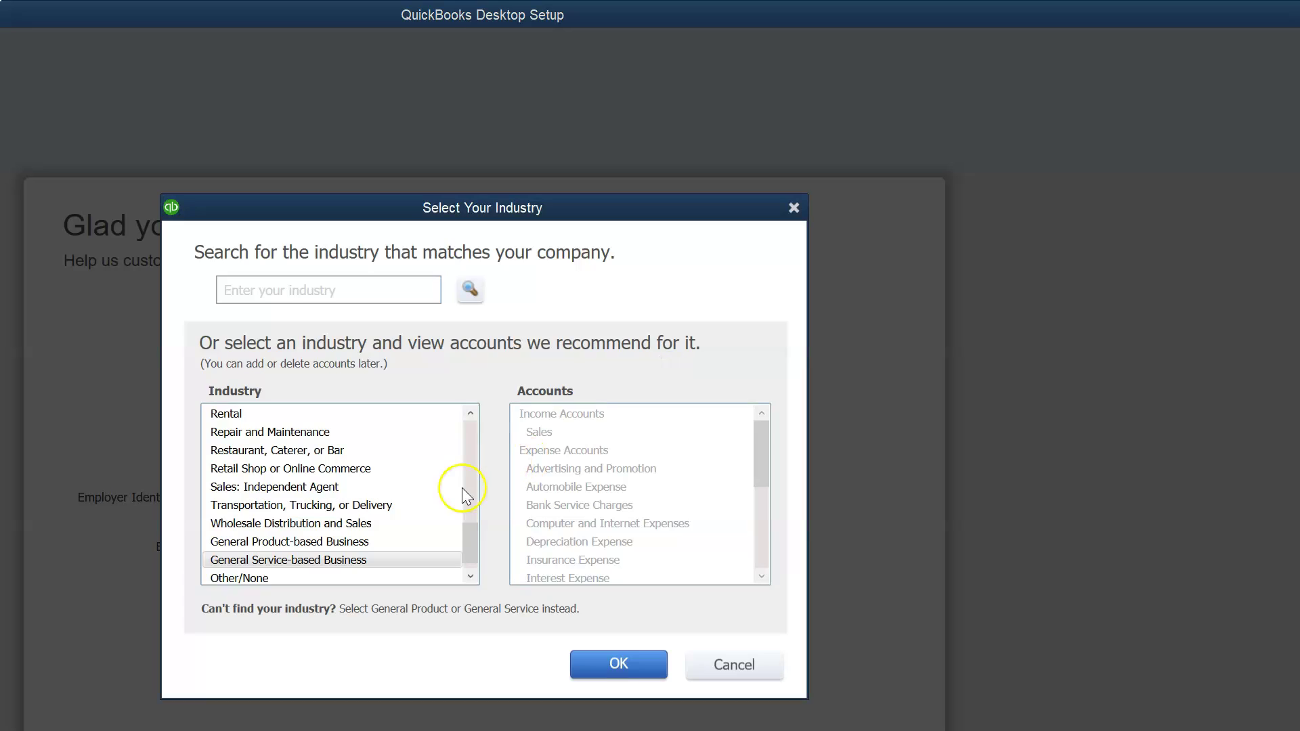
pyautogui.click(468, 514)
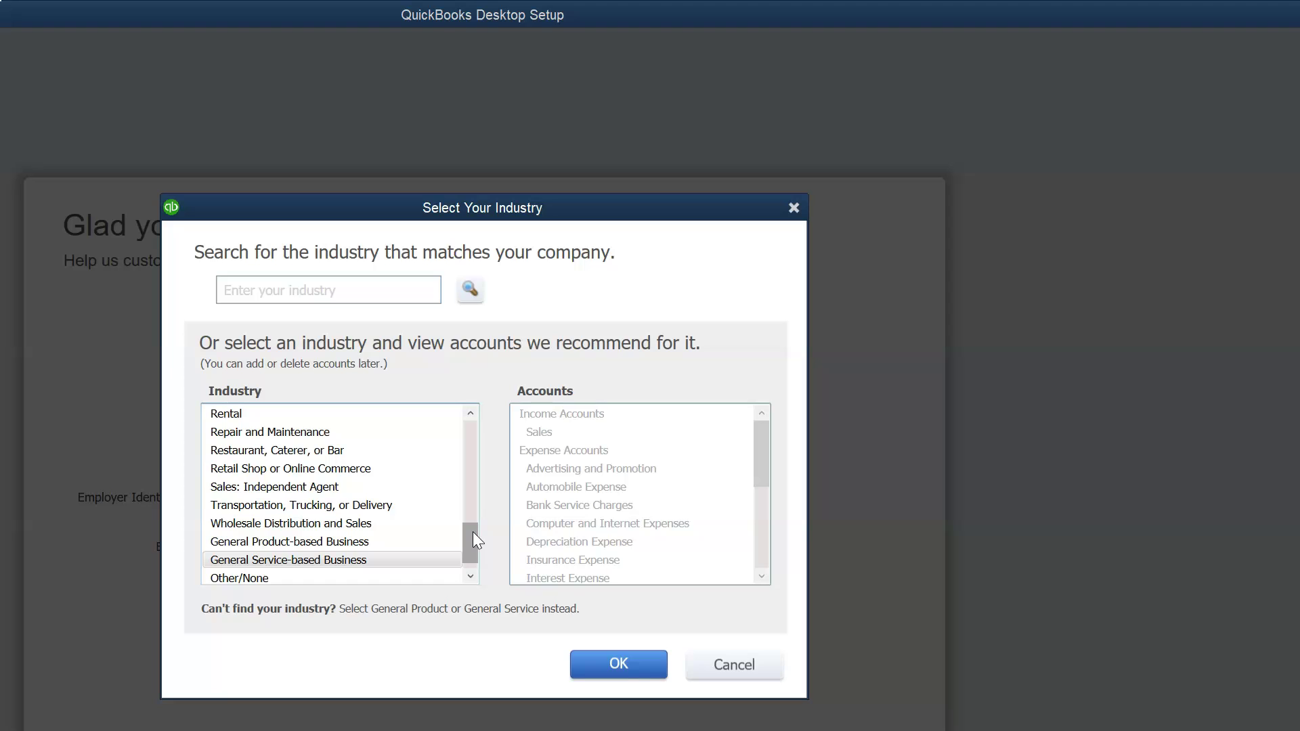
pyautogui.click(325, 541)
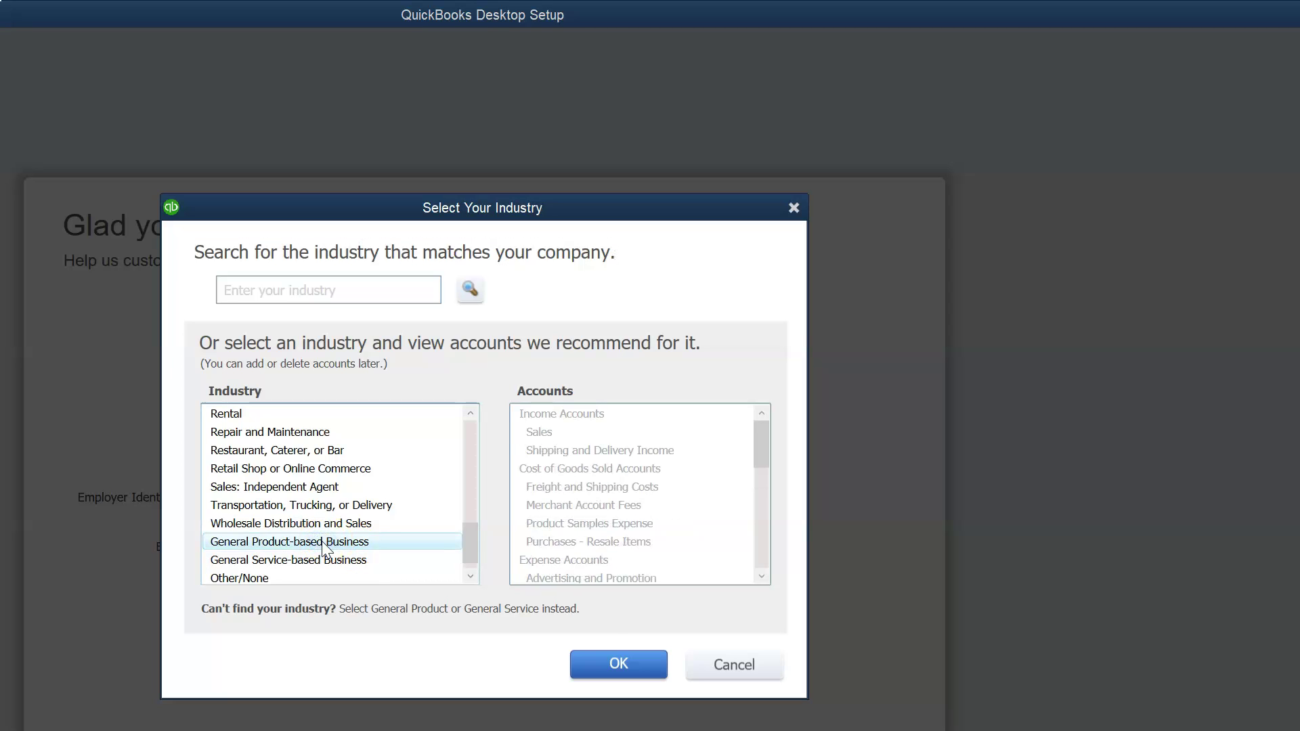
pyautogui.click(661, 485)
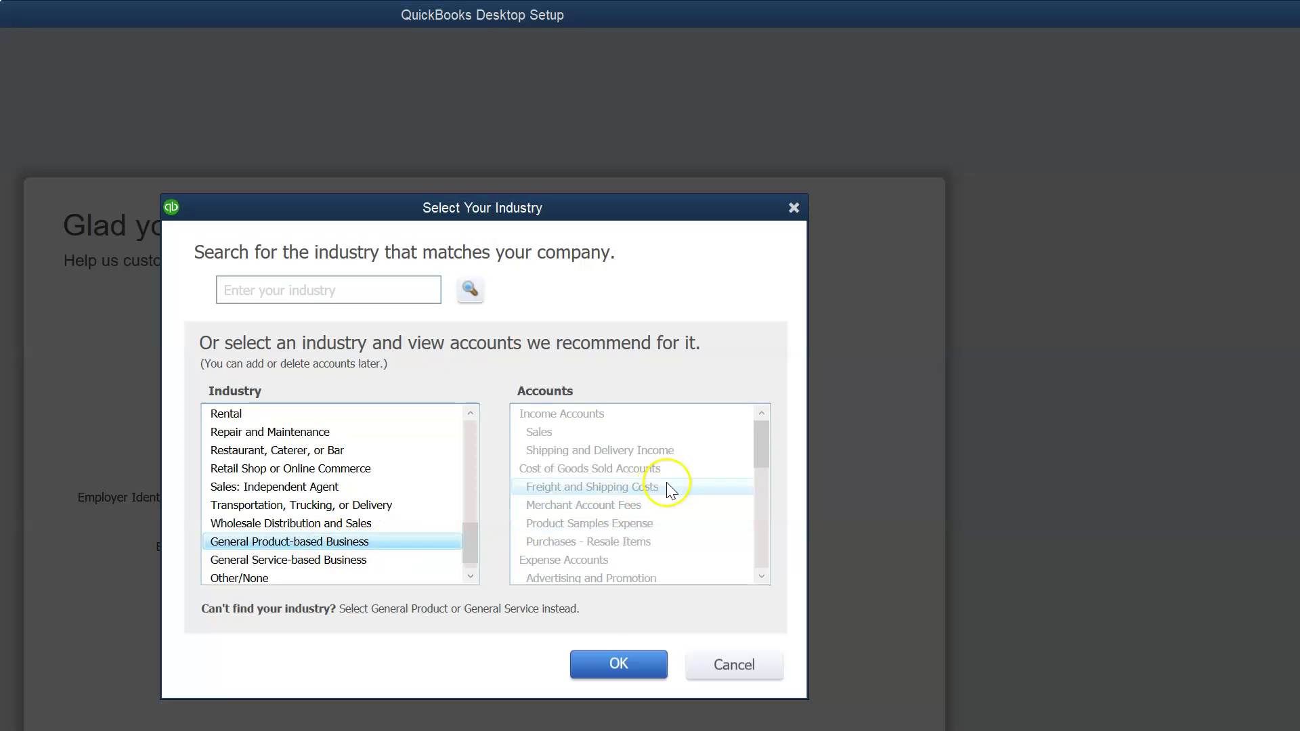
pyautogui.click(680, 450)
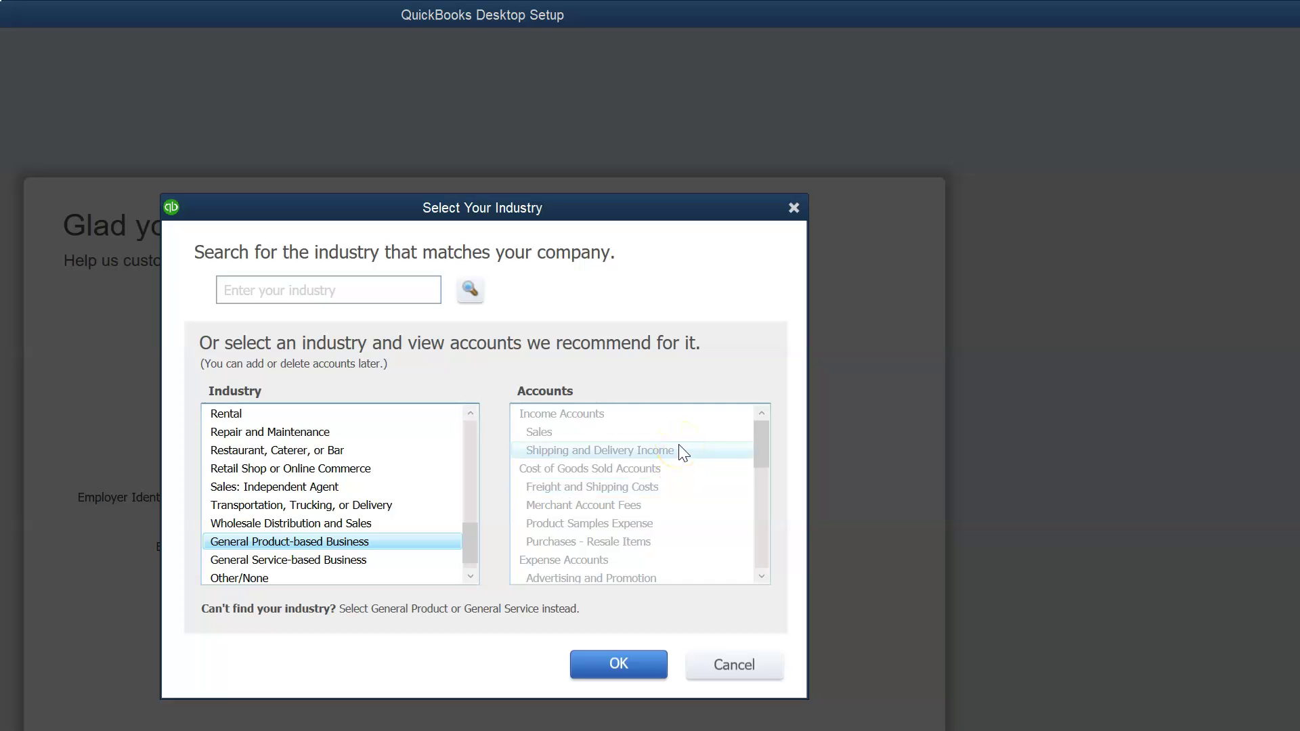
pyautogui.click(620, 665)
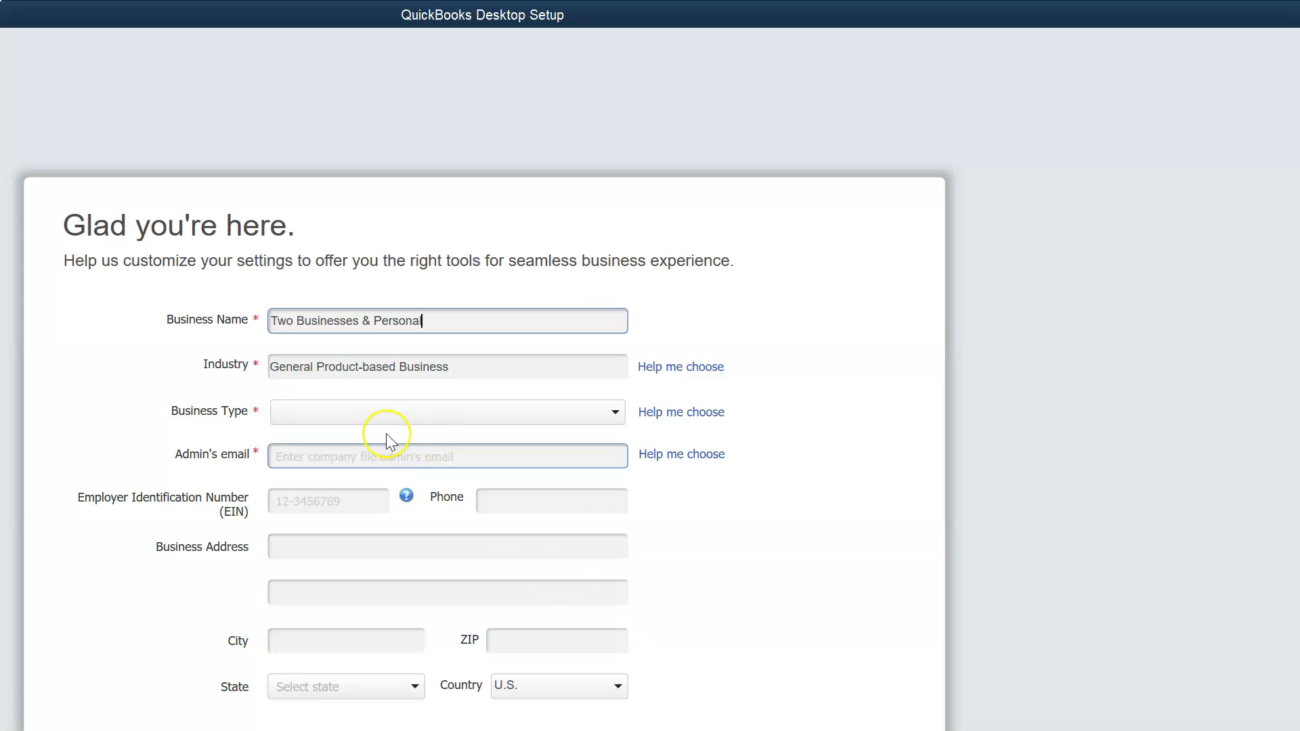
# Set Business Type to S Corporation, then enter the admin's e-mail and business address.
pyautogui.click(616, 424)
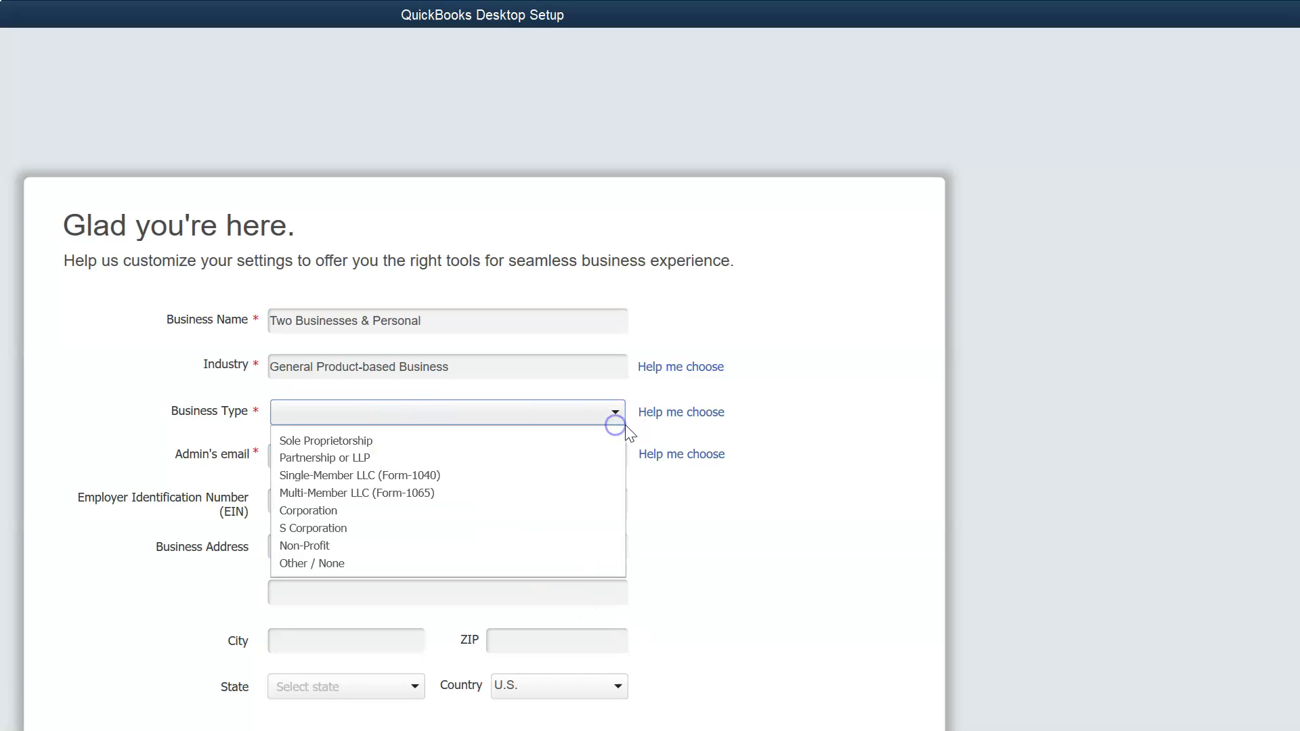
pyautogui.click(476, 529)
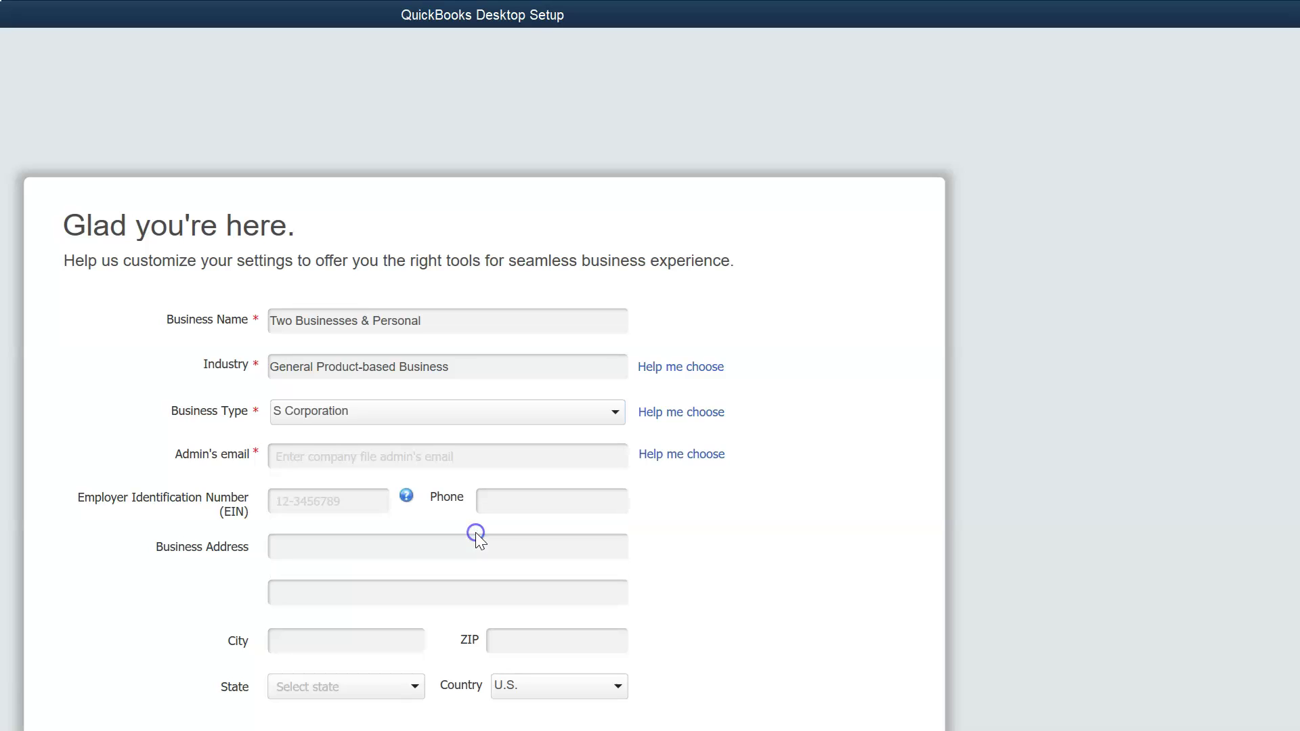
pyautogui.click(336, 459)
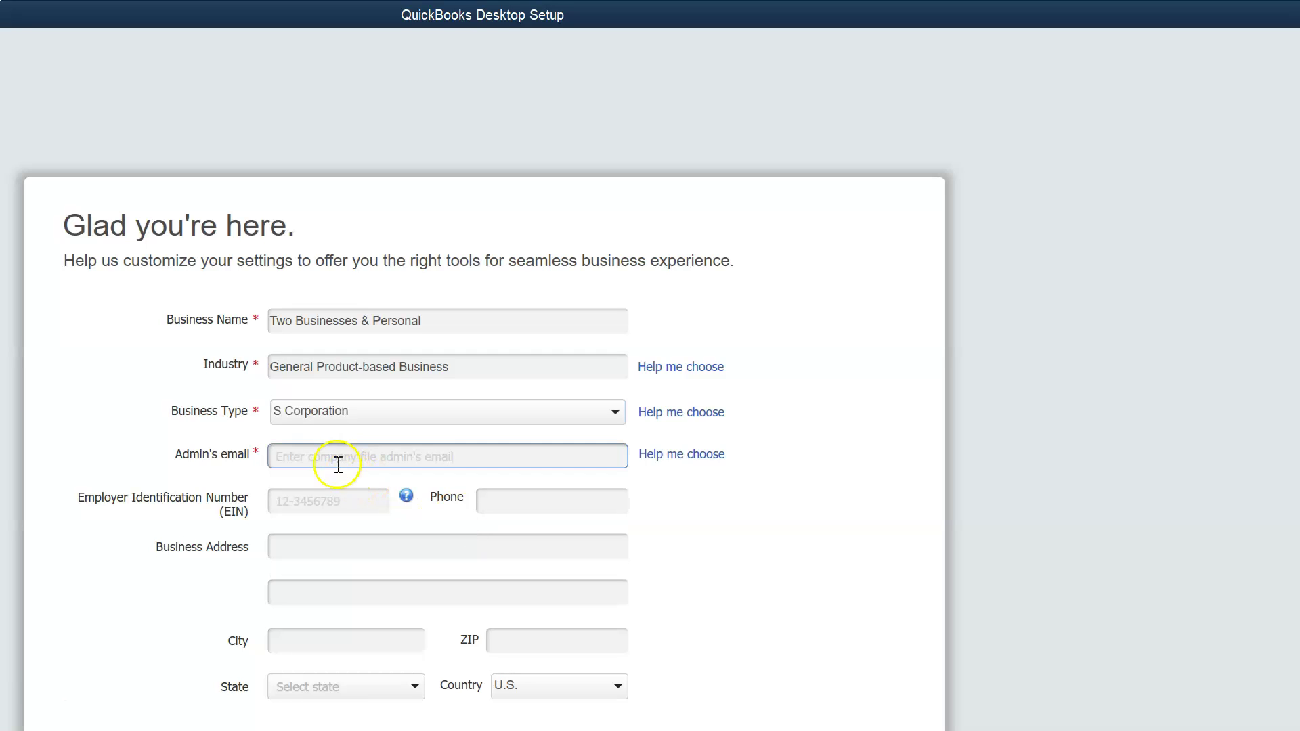
pyautogui.click(337, 454)
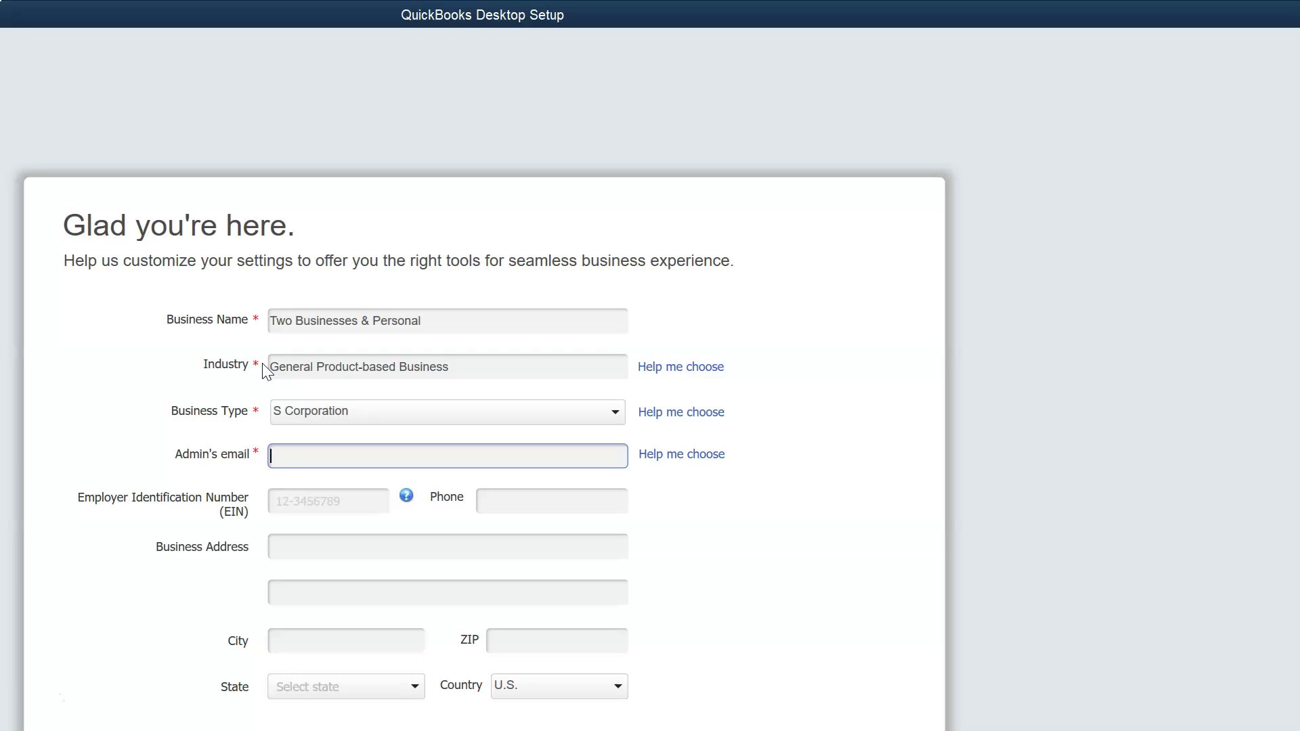
pyautogui.click(270, 482)
pyautogui.click(270, 545)
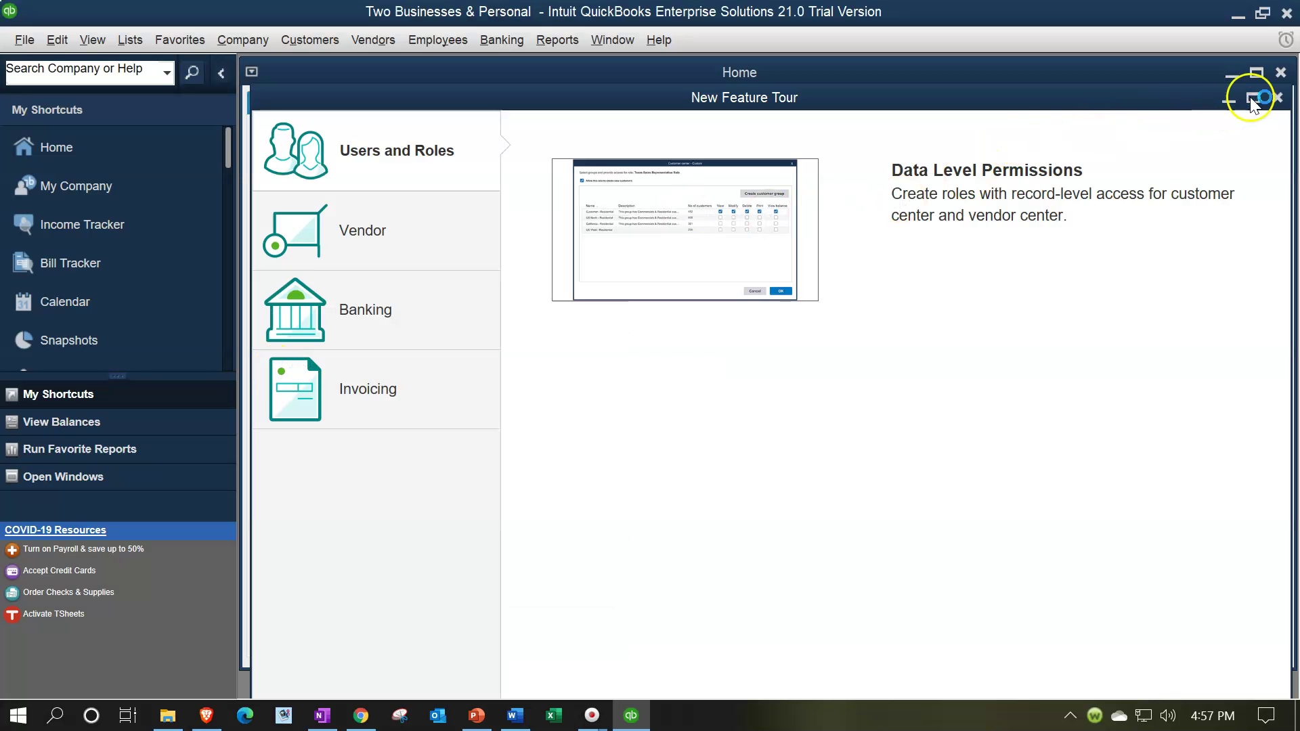
# Close the New Feature Tour and maximize the Home page window.
pyautogui.click(1252, 100)
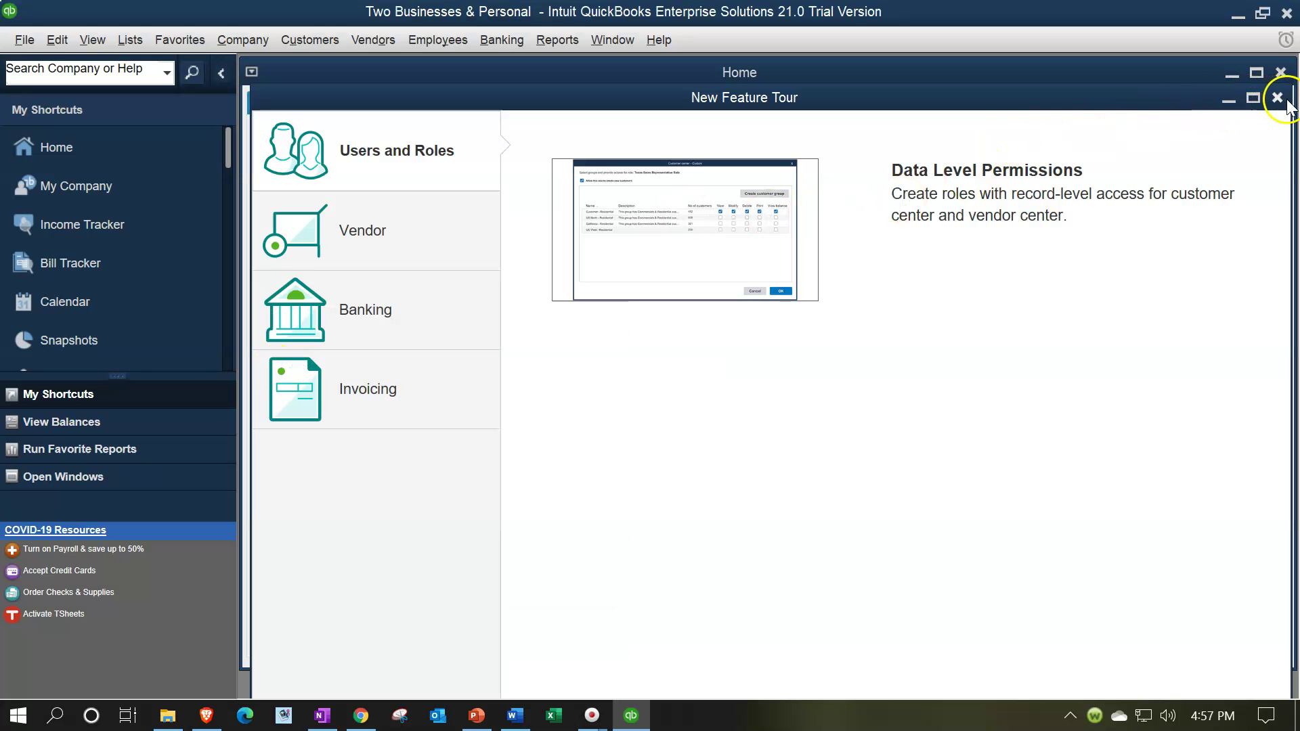
pyautogui.click(1278, 99)
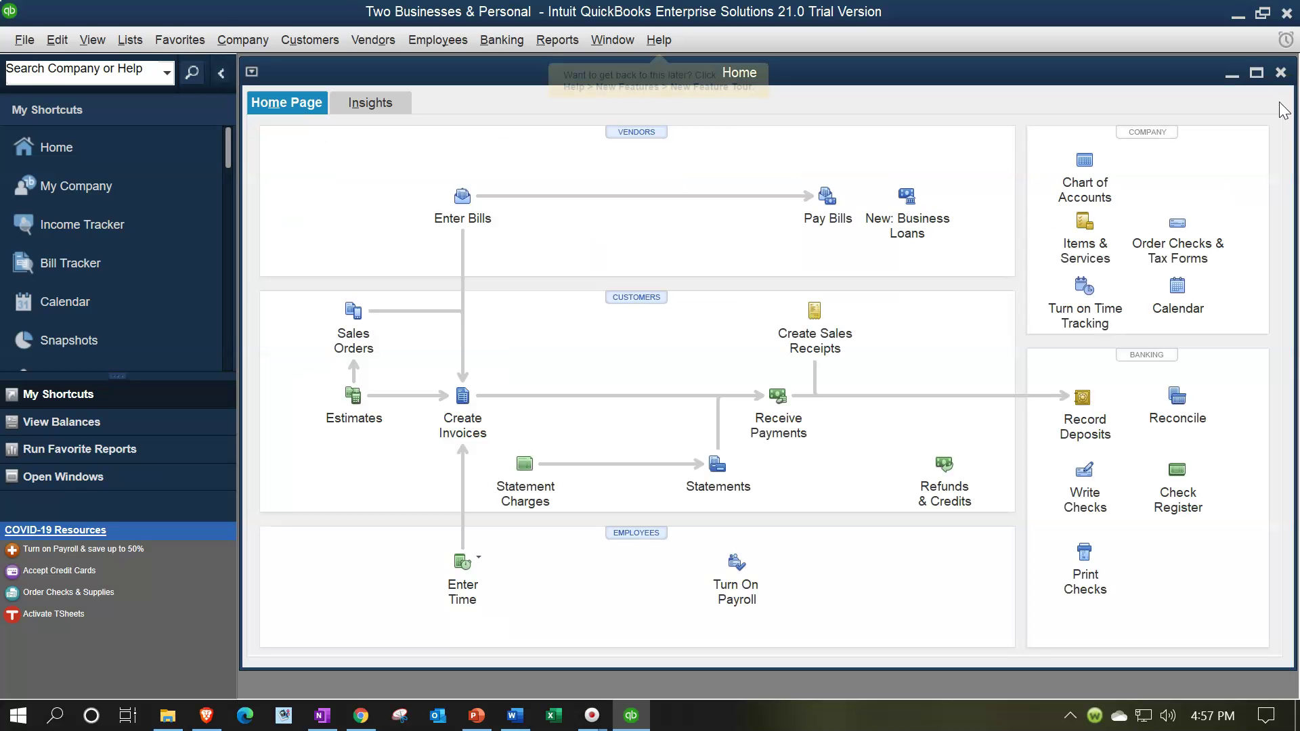
pyautogui.click(1256, 73)
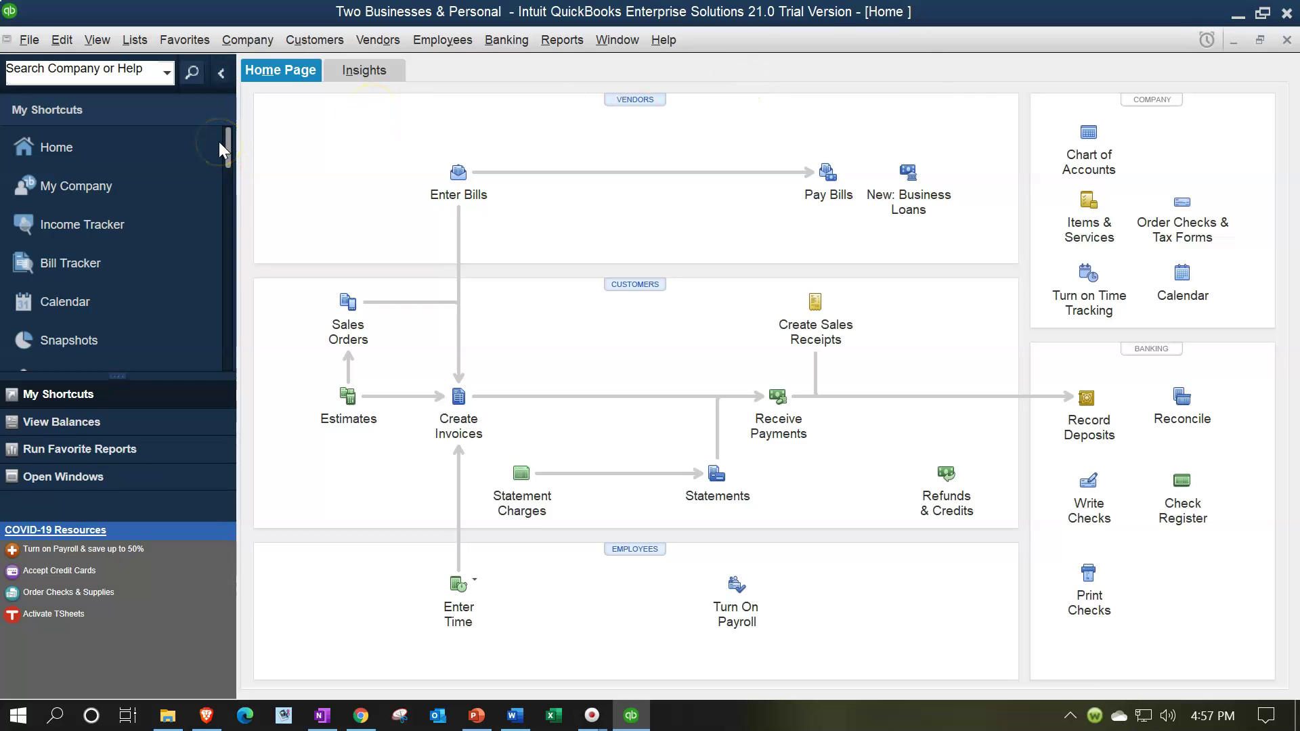
# Show the Open Window List panel and open a blank Create Invoices form.
pyautogui.click(97, 40)
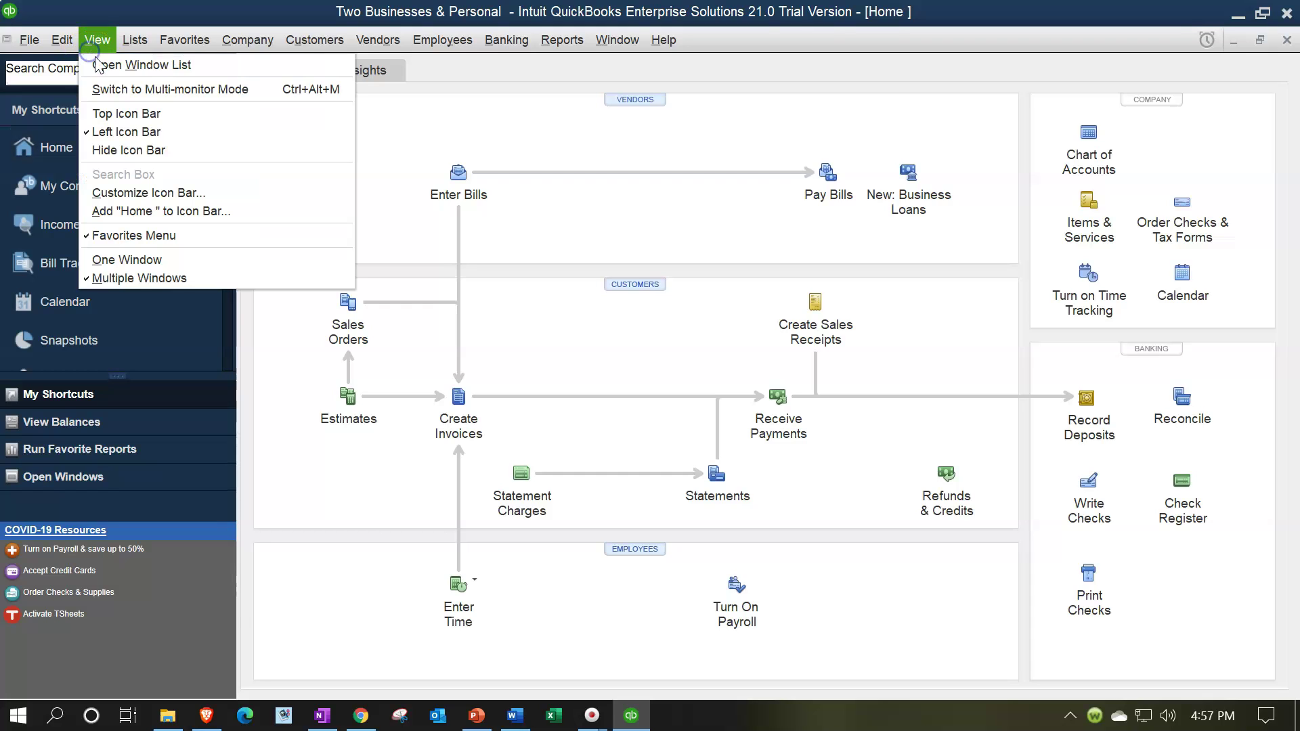
pyautogui.click(138, 64)
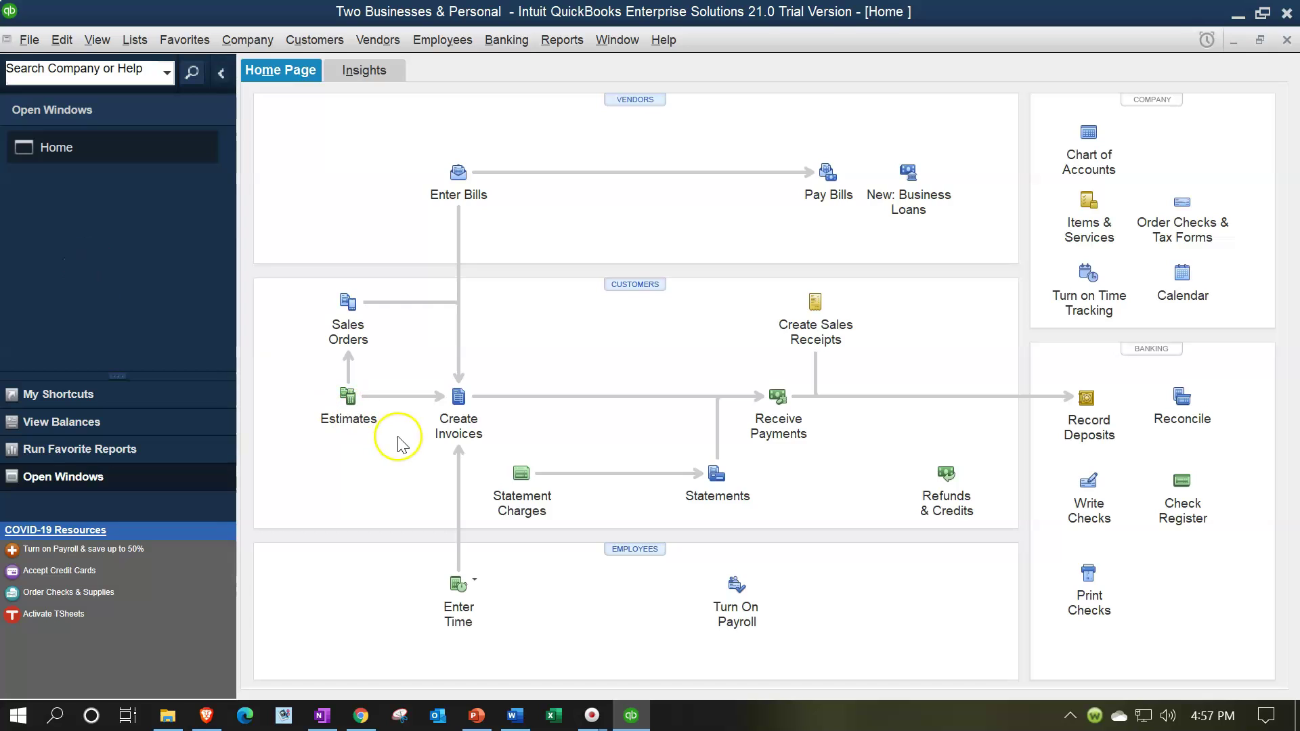
pyautogui.click(446, 415)
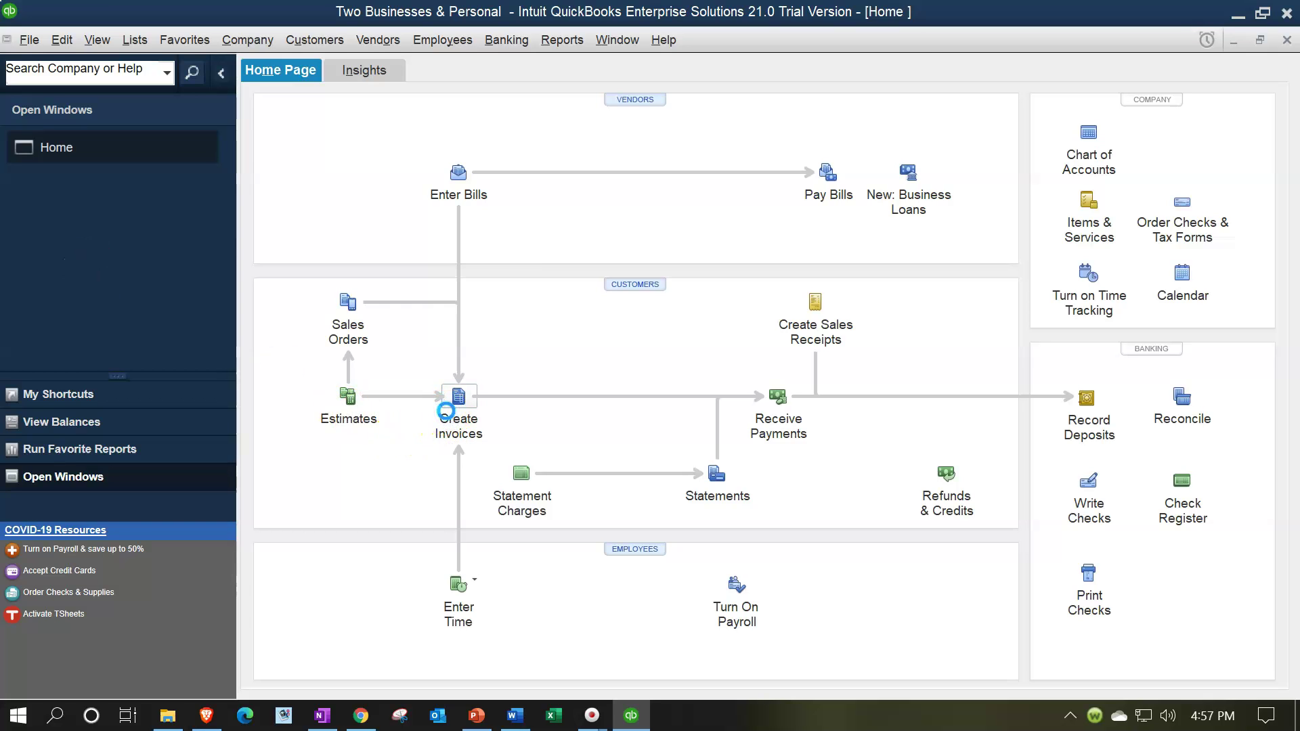
pyautogui.click(454, 410)
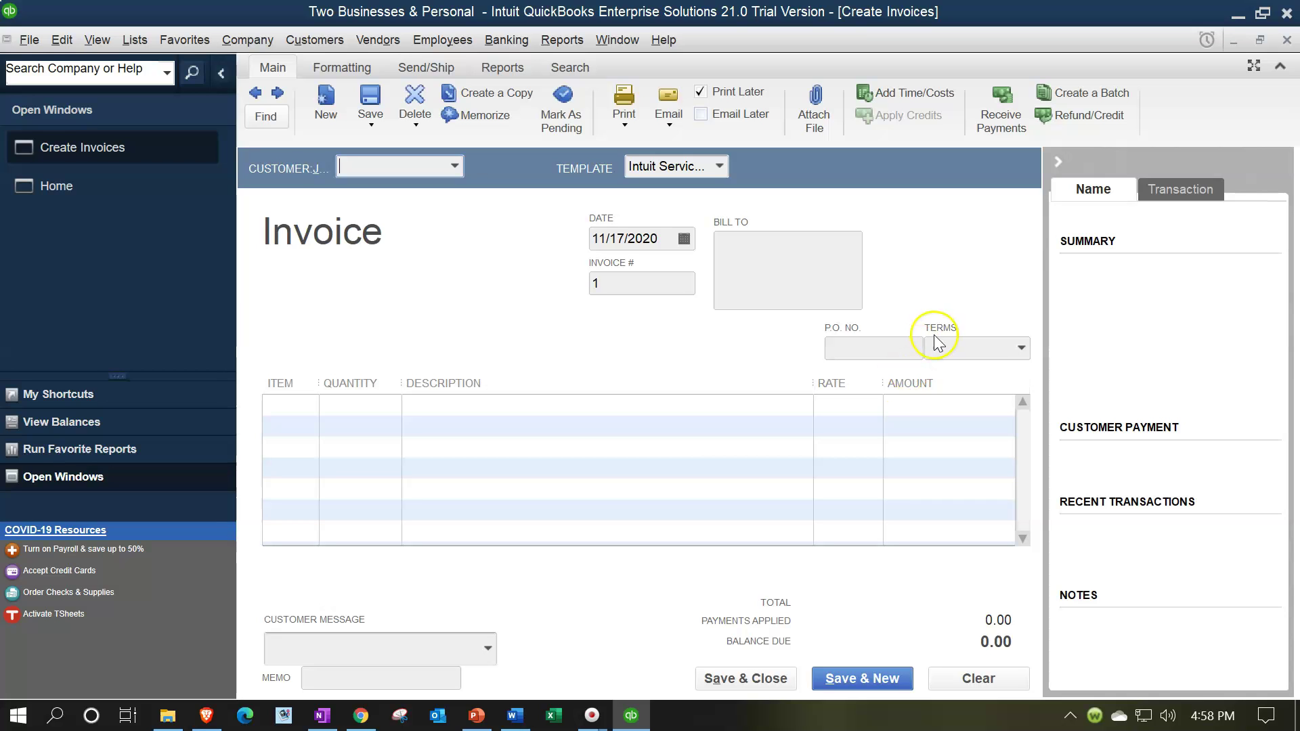
# Close the invoice form and show the Accounting preferences' Company Preferences tab.
pyautogui.click(1288, 42)
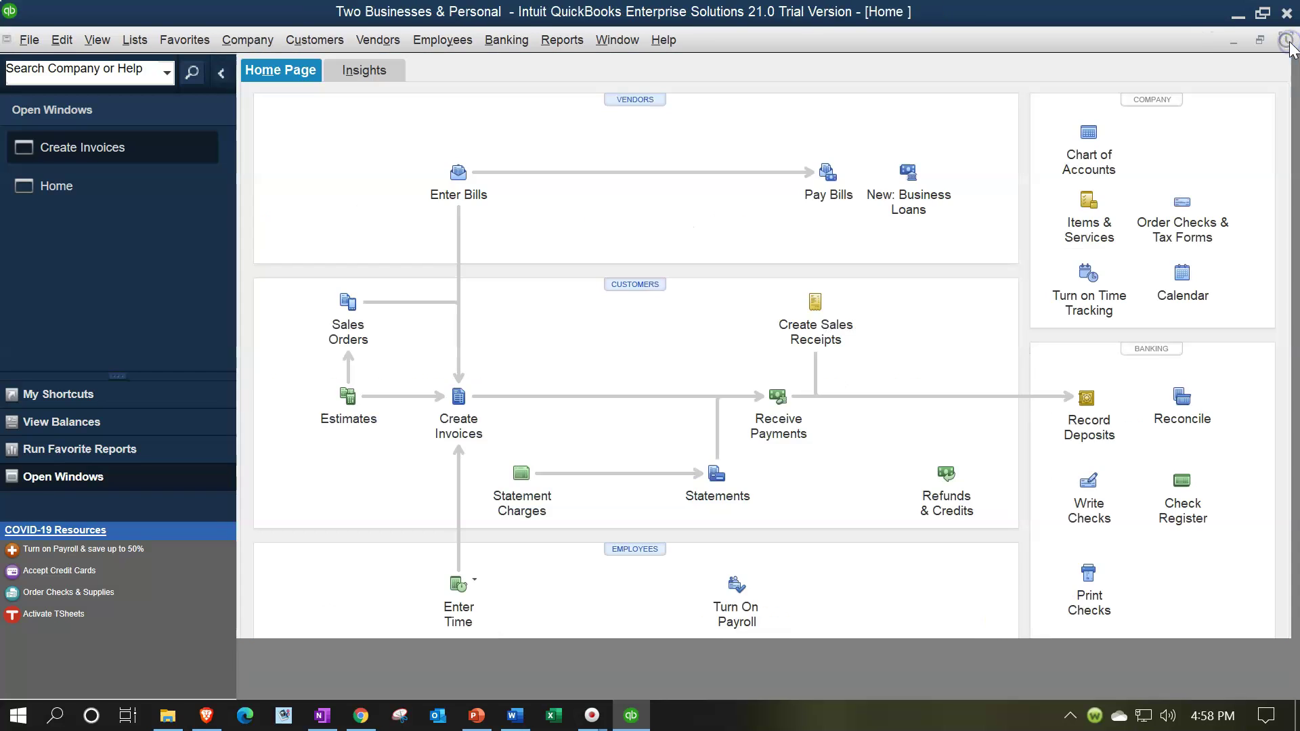
pyautogui.click(71, 39)
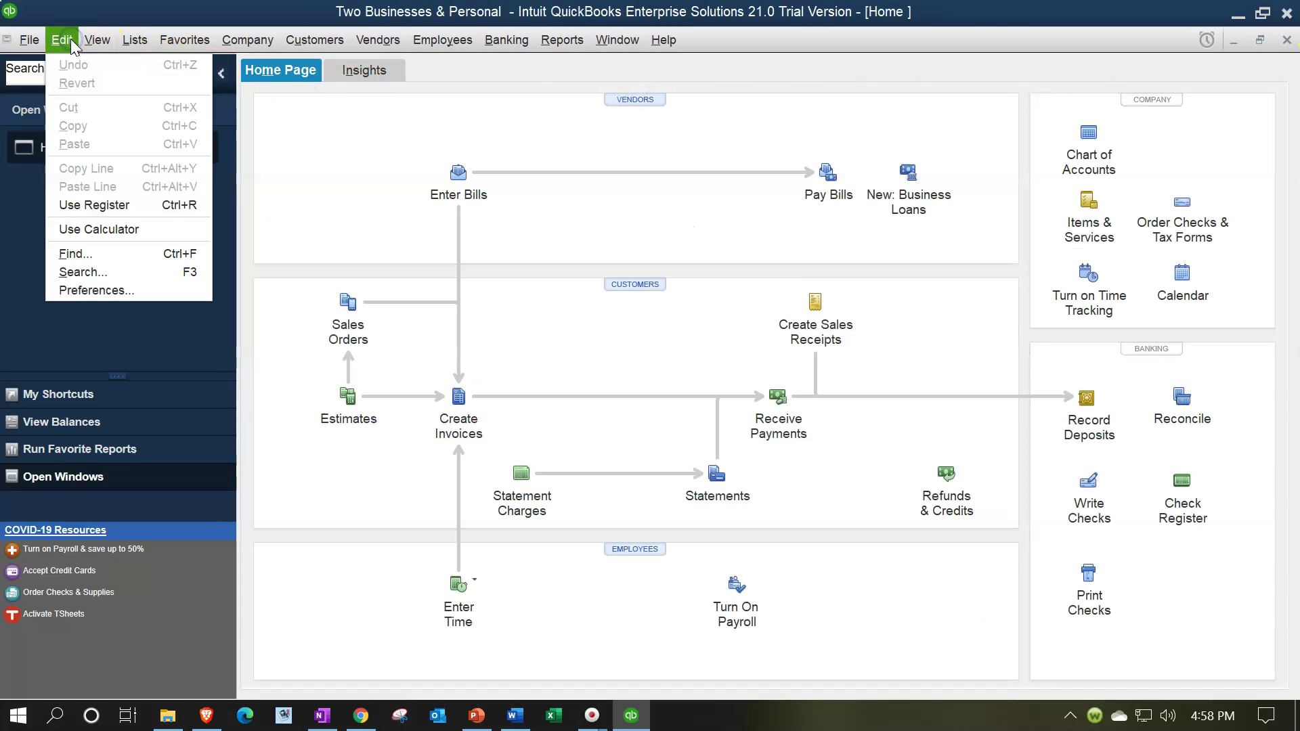
pyautogui.click(121, 290)
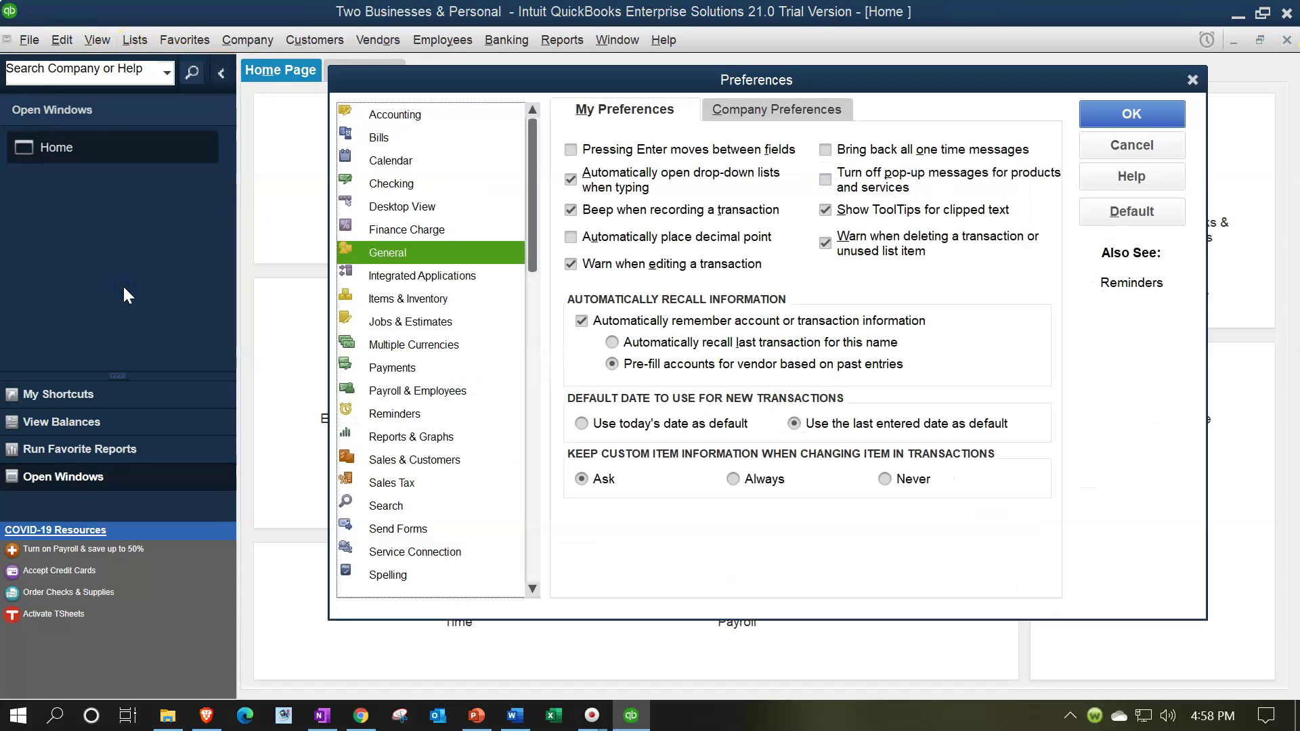
pyautogui.click(409, 116)
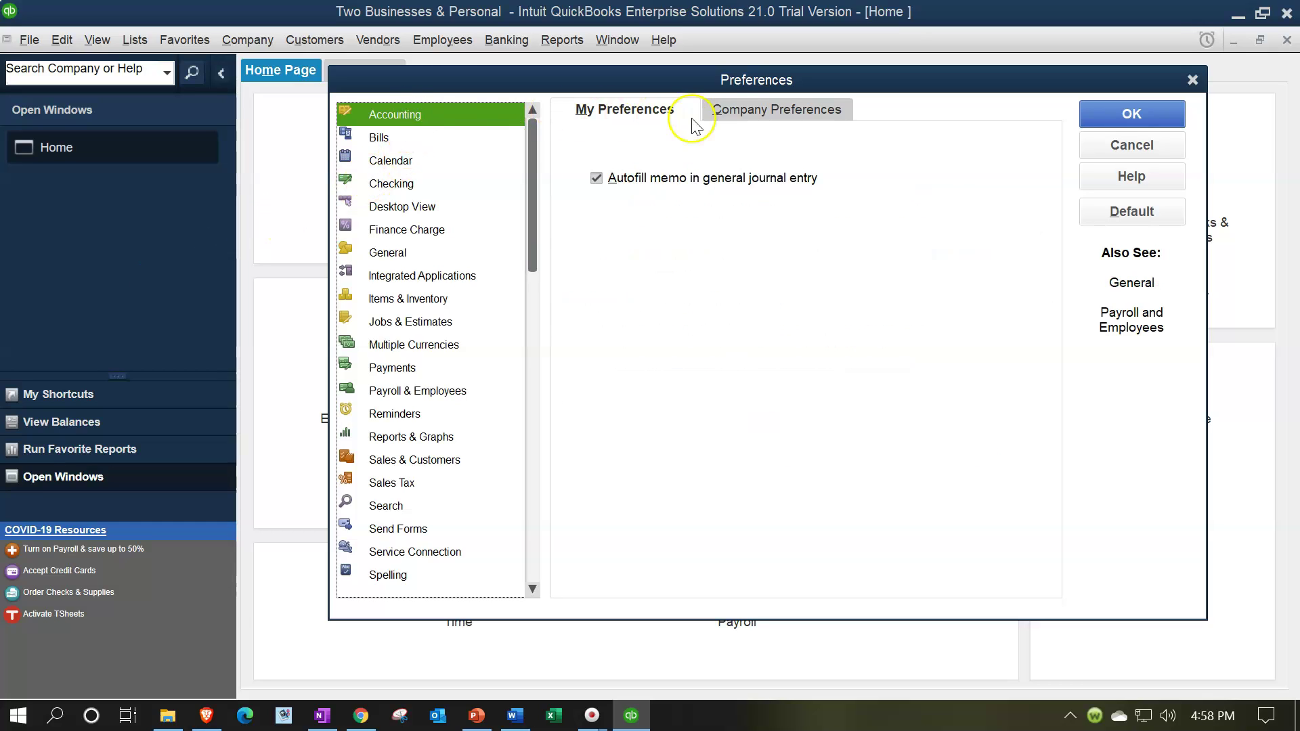
pyautogui.click(743, 122)
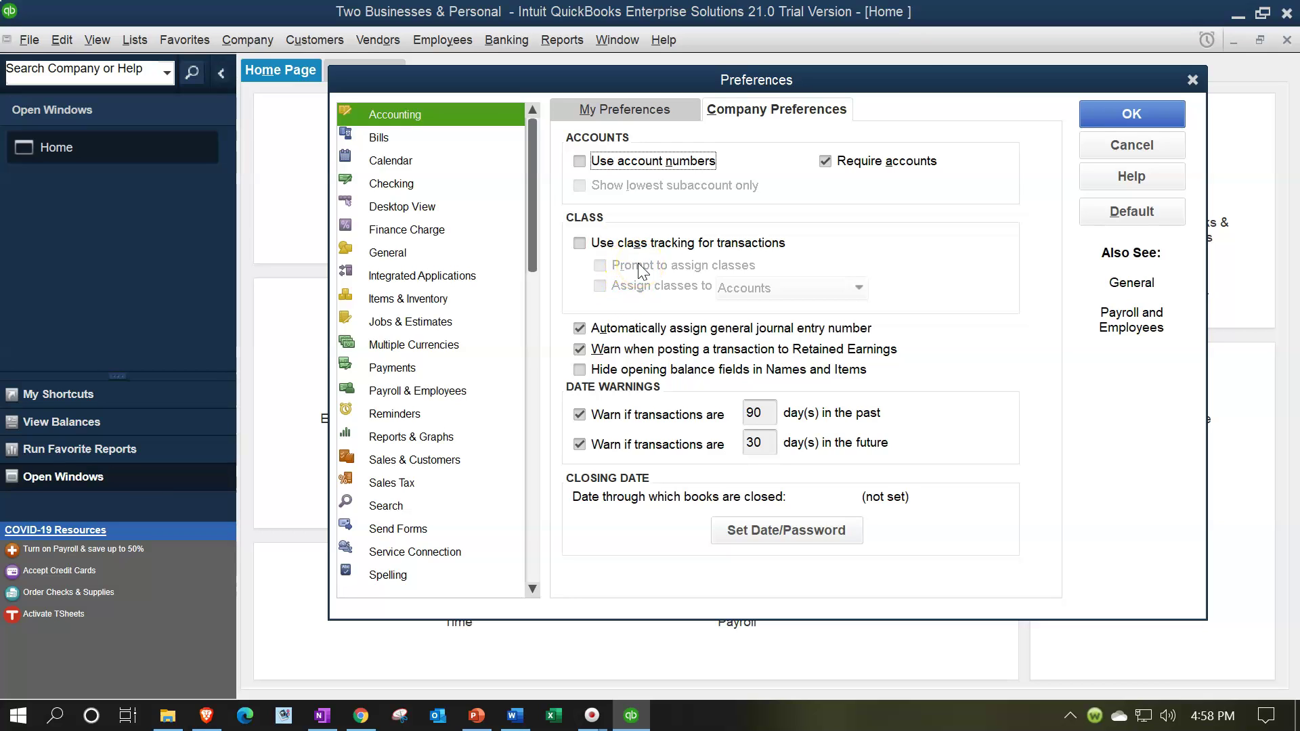
# Enable class tracking with class prompts, leave automatic class assignment off, and save preferences.
pyautogui.click(580, 243)
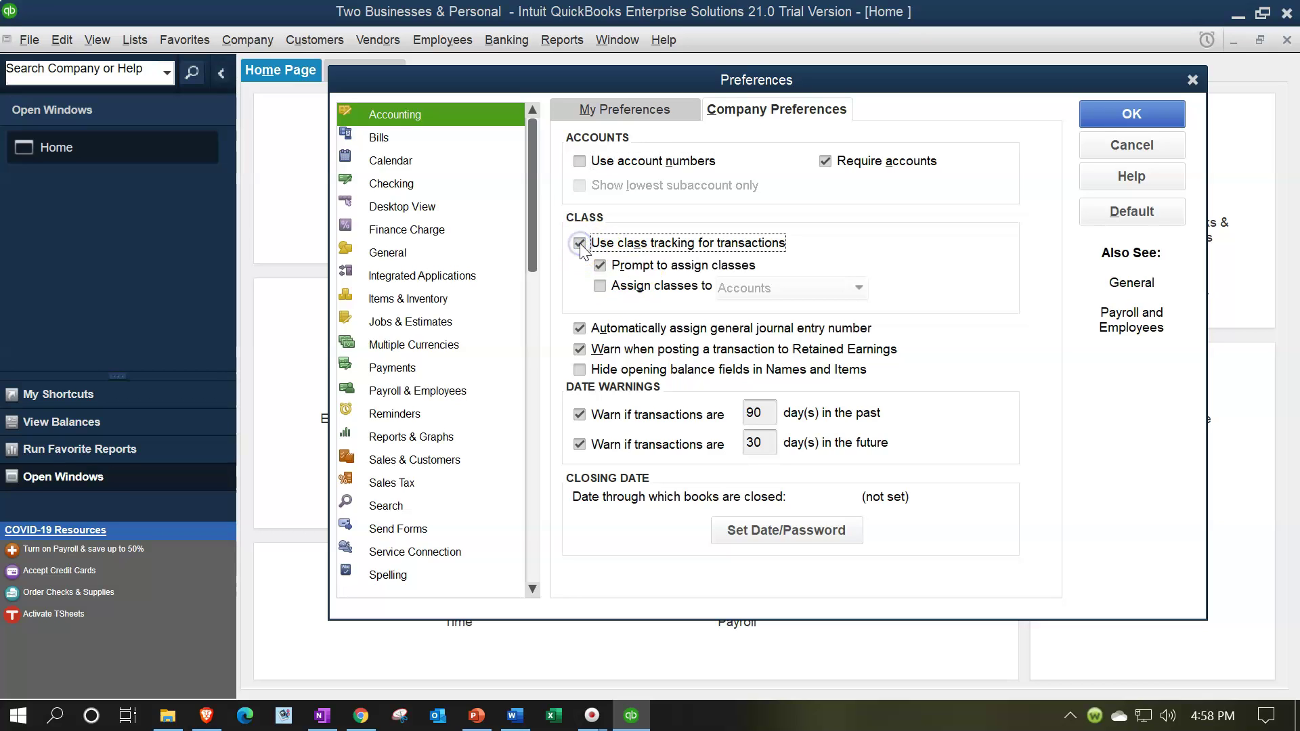
pyautogui.click(580, 248)
pyautogui.click(599, 284)
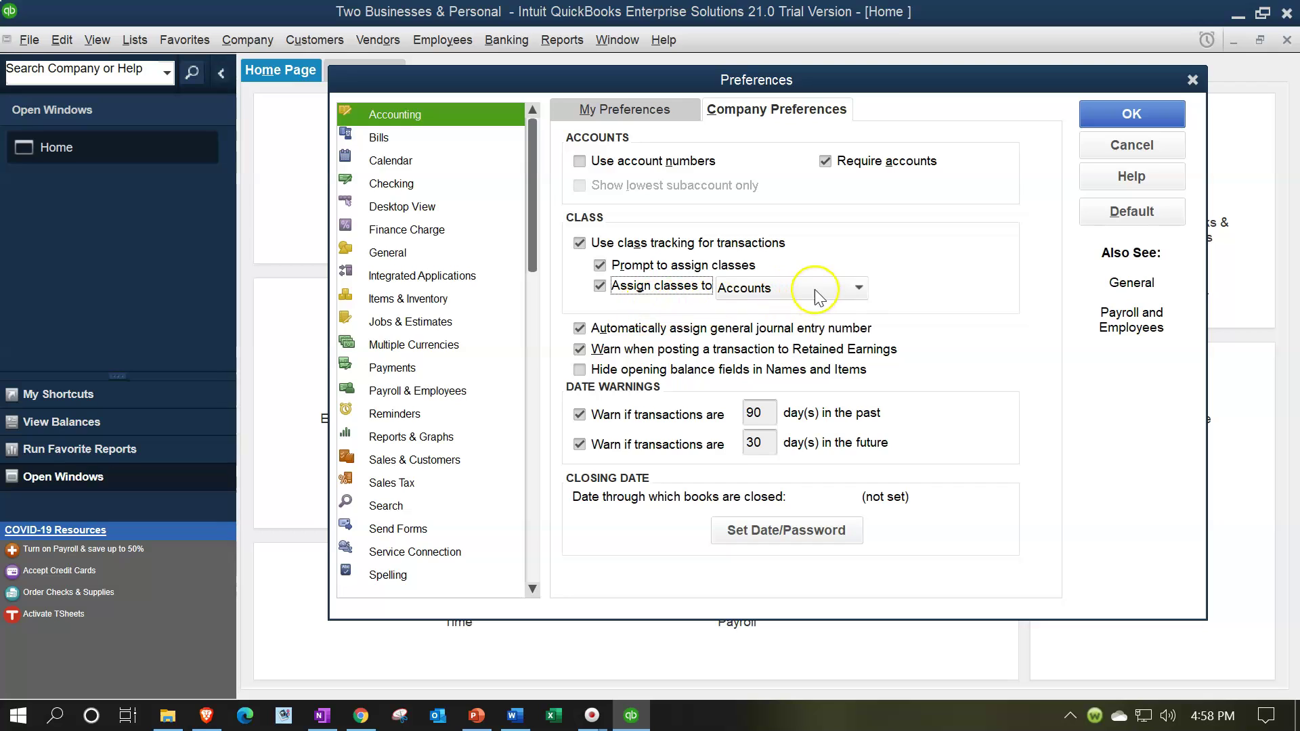
pyautogui.click(859, 287)
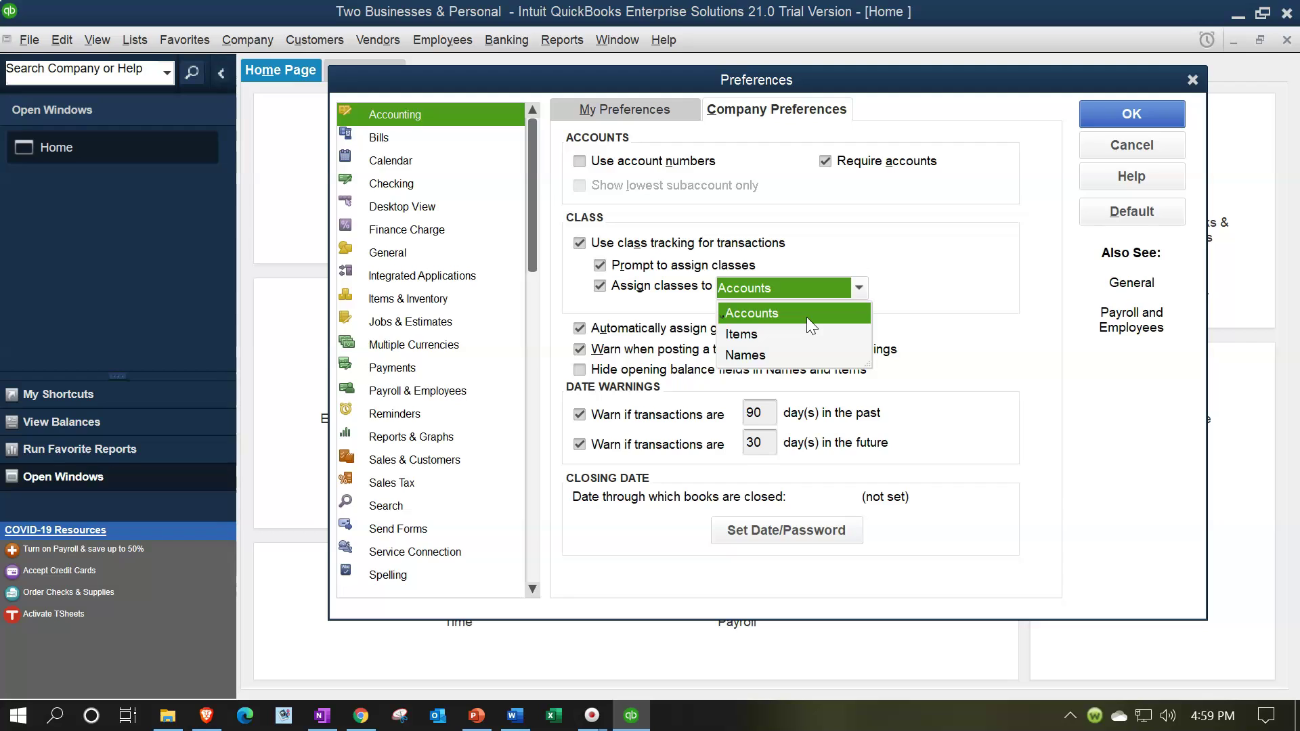
pyautogui.click(759, 333)
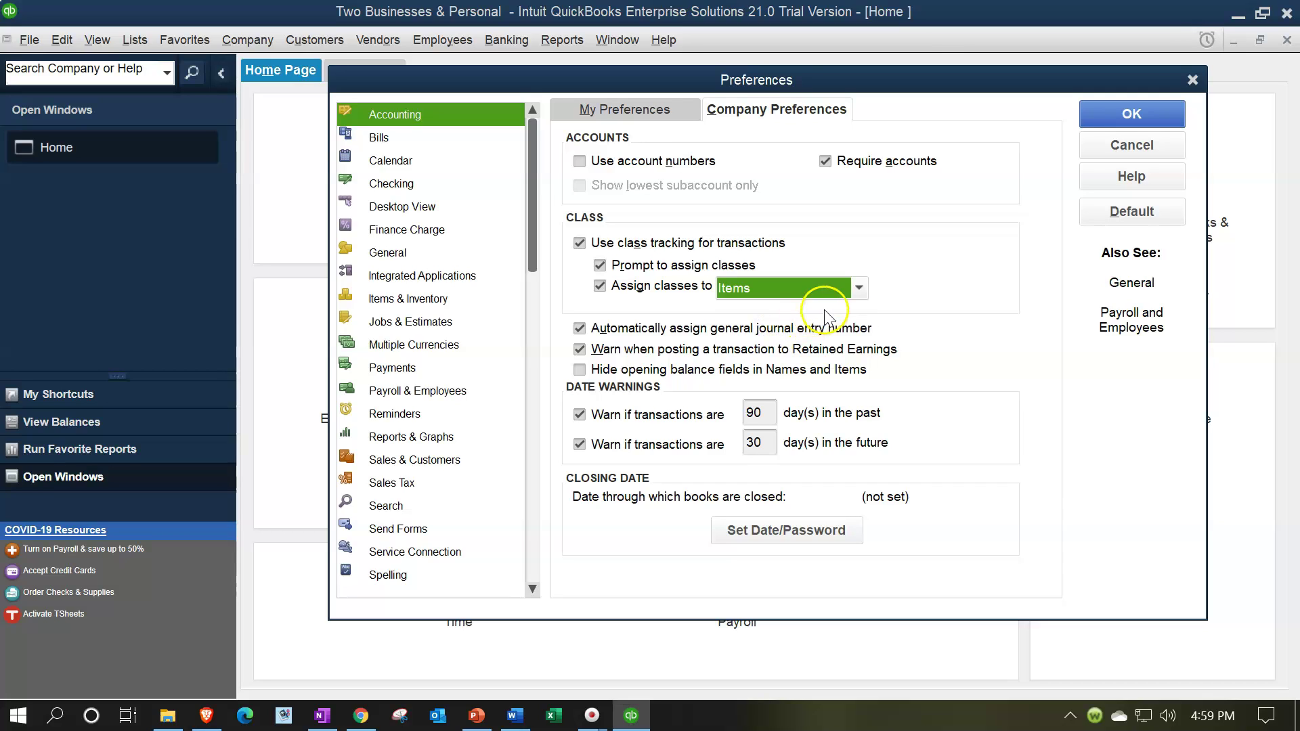
pyautogui.click(858, 289)
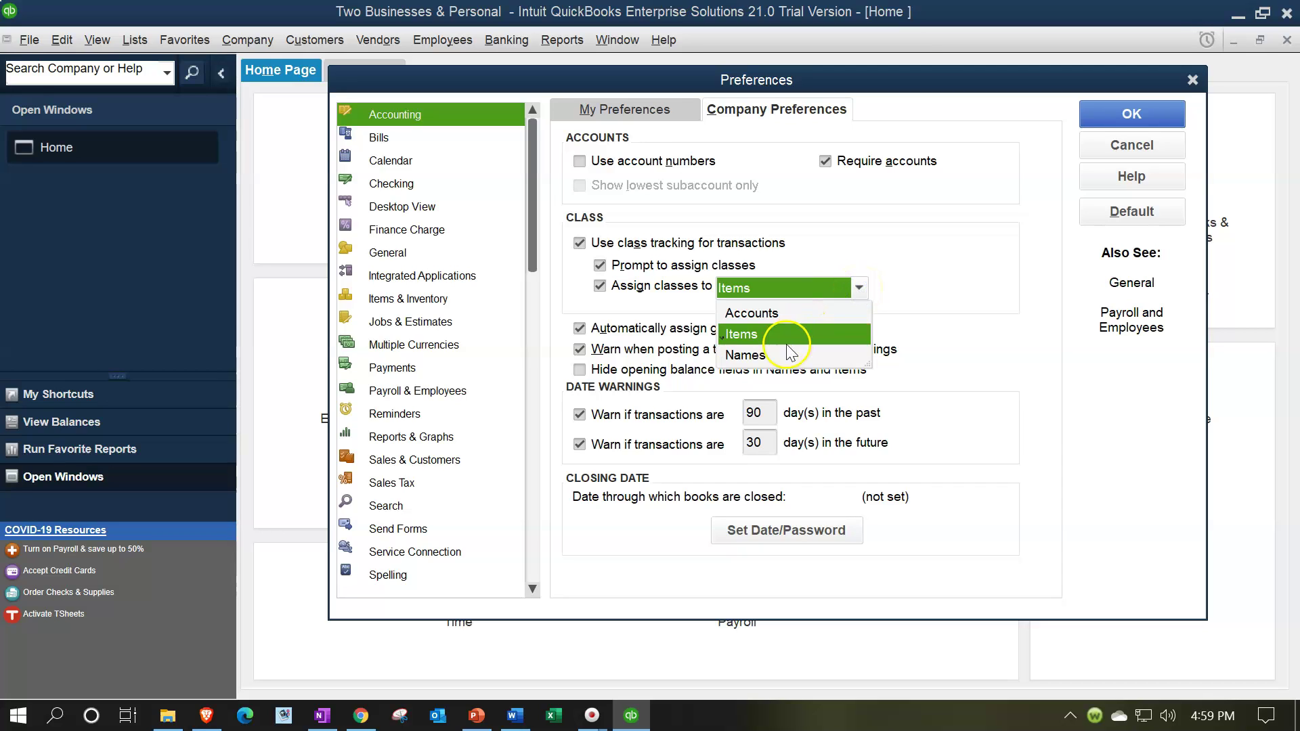
pyautogui.click(773, 359)
pyautogui.click(858, 287)
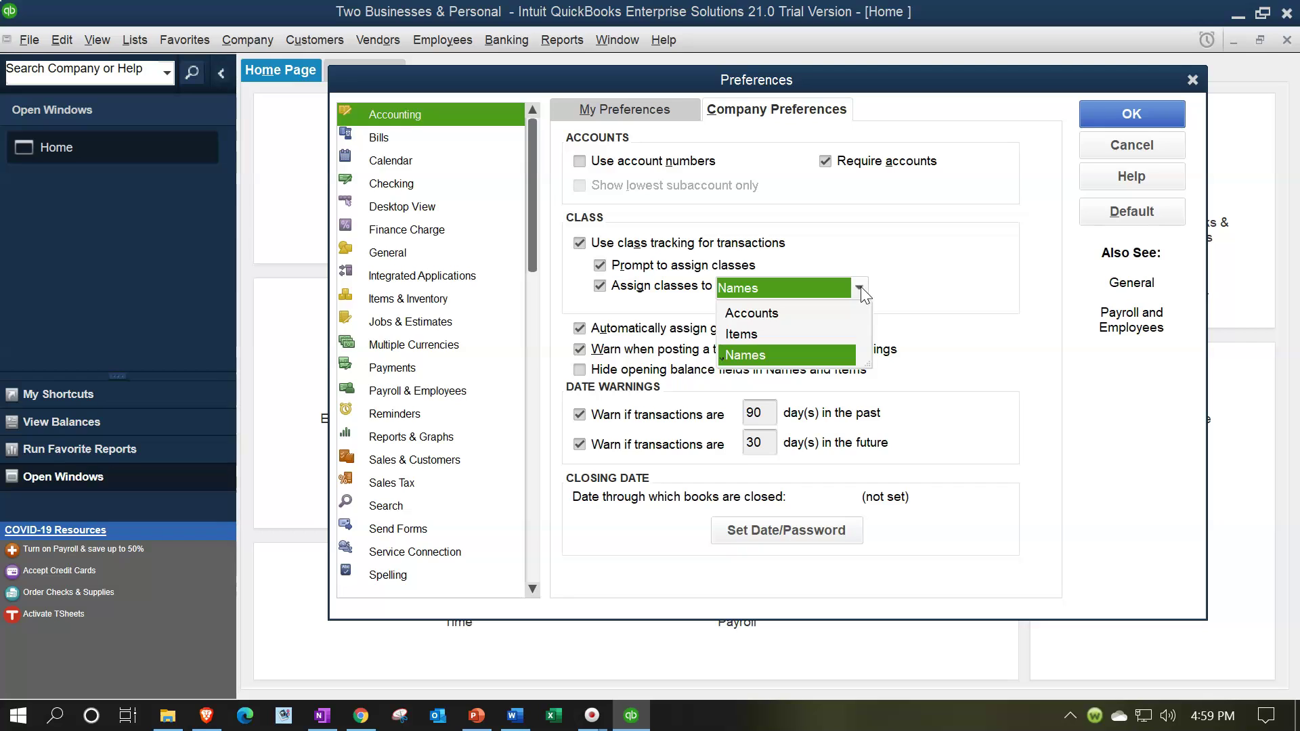
pyautogui.click(769, 313)
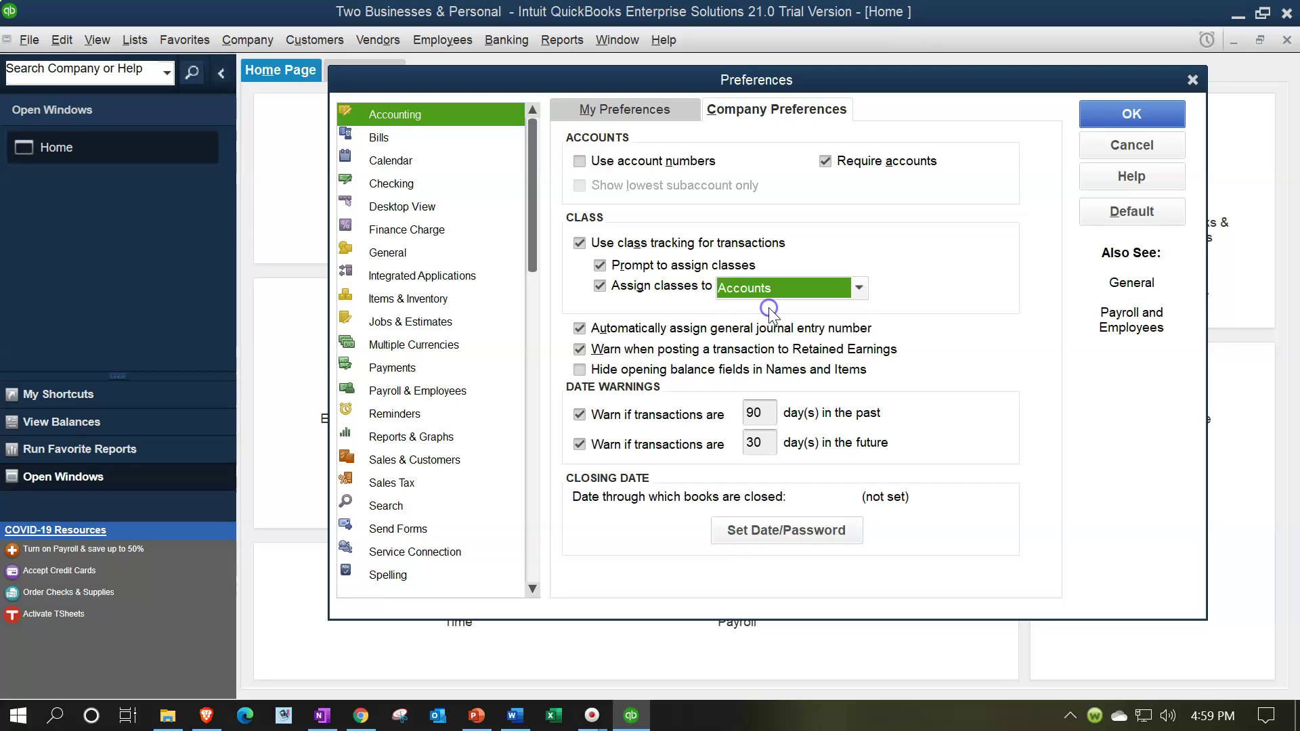
pyautogui.click(856, 287)
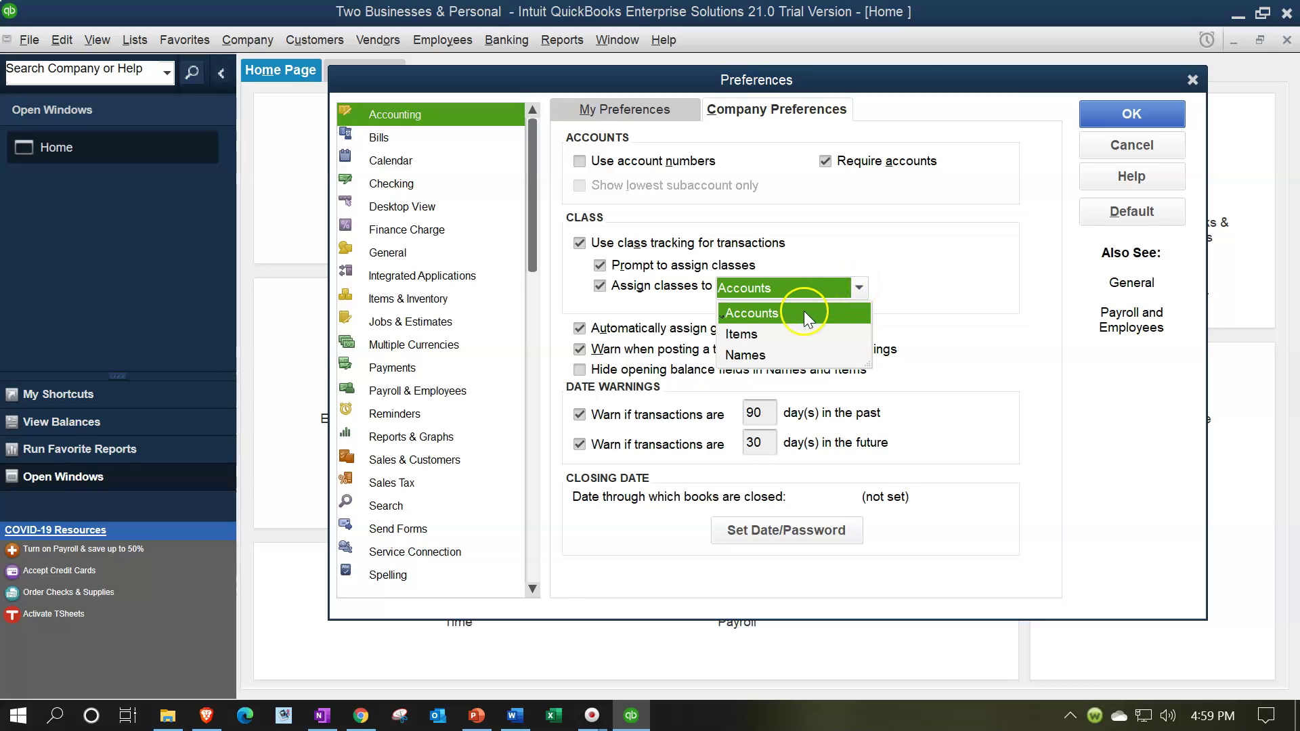
pyautogui.click(600, 287)
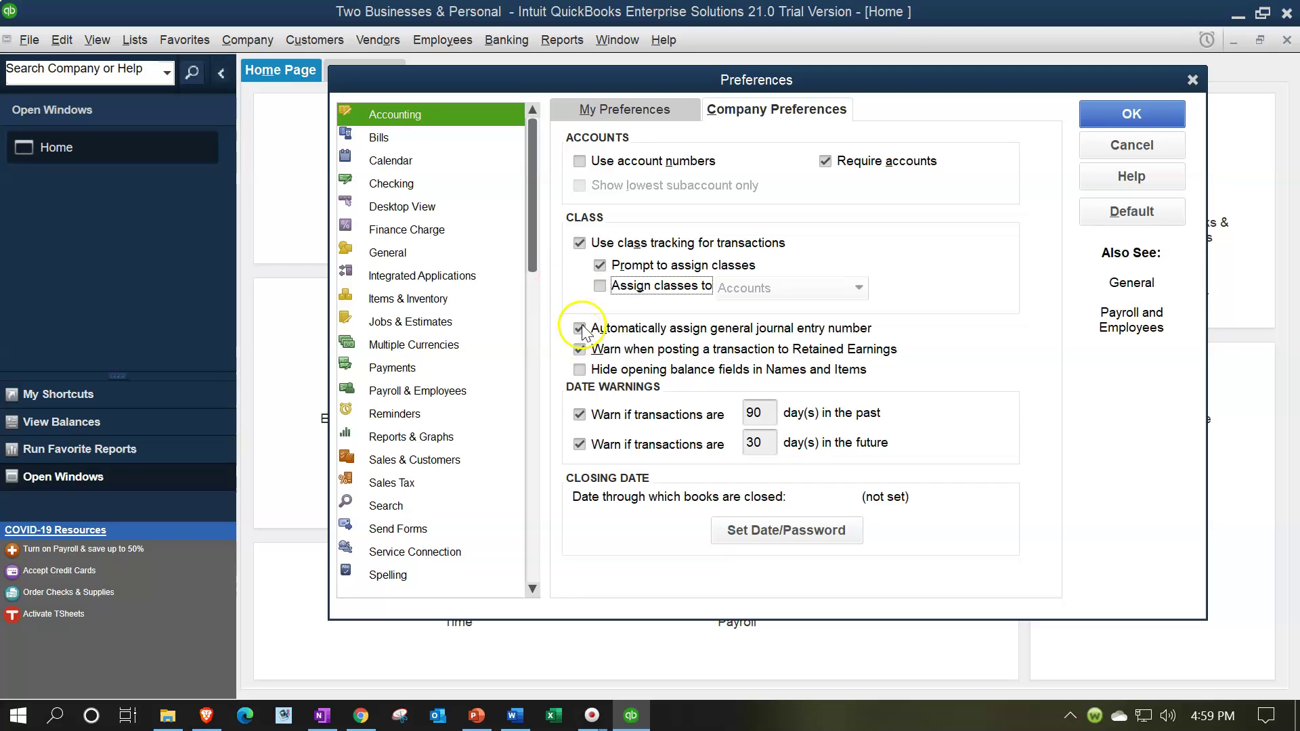
pyautogui.click(1135, 118)
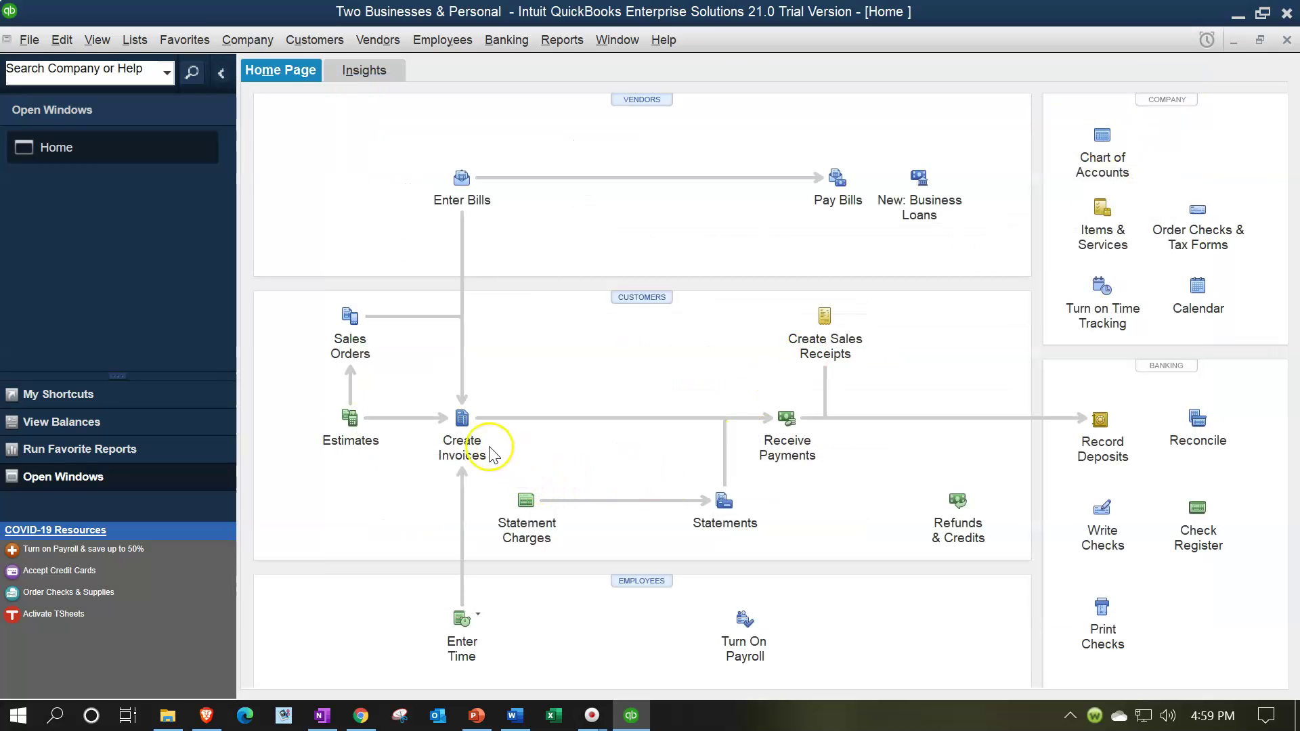
pyautogui.click(464, 426)
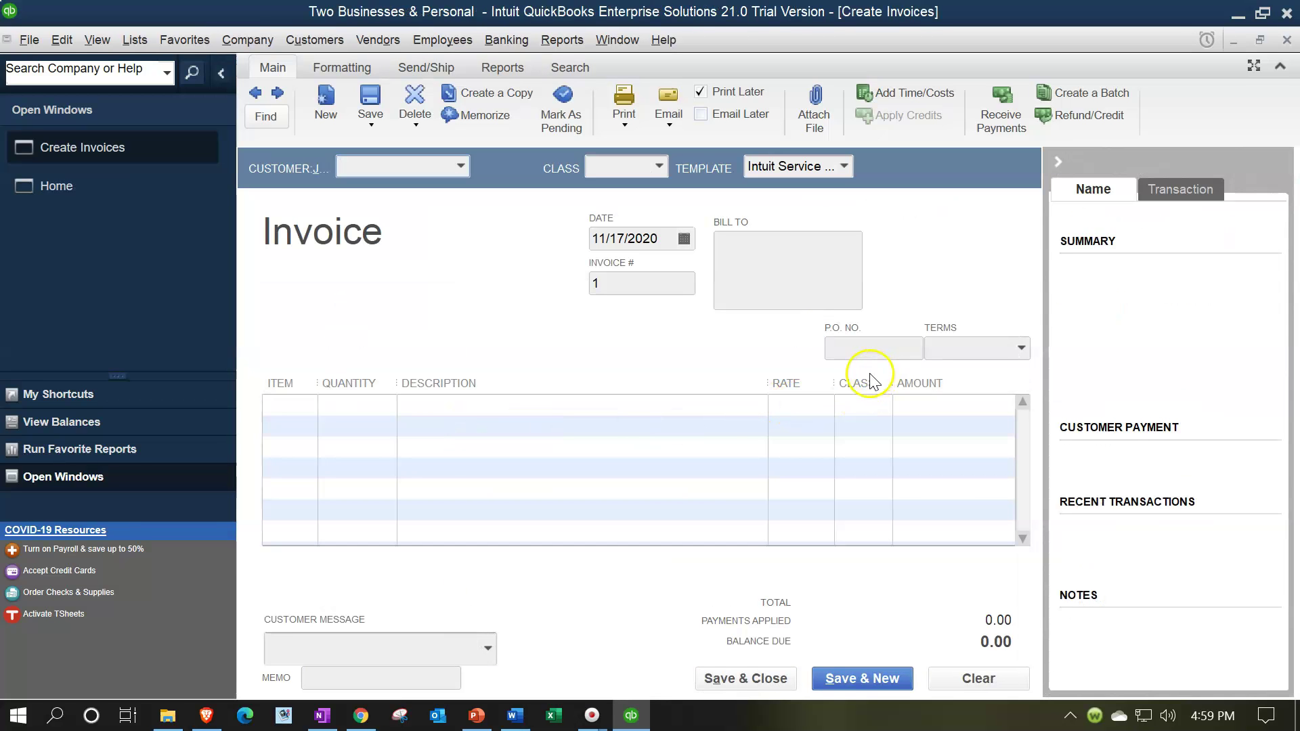
pyautogui.click(861, 400)
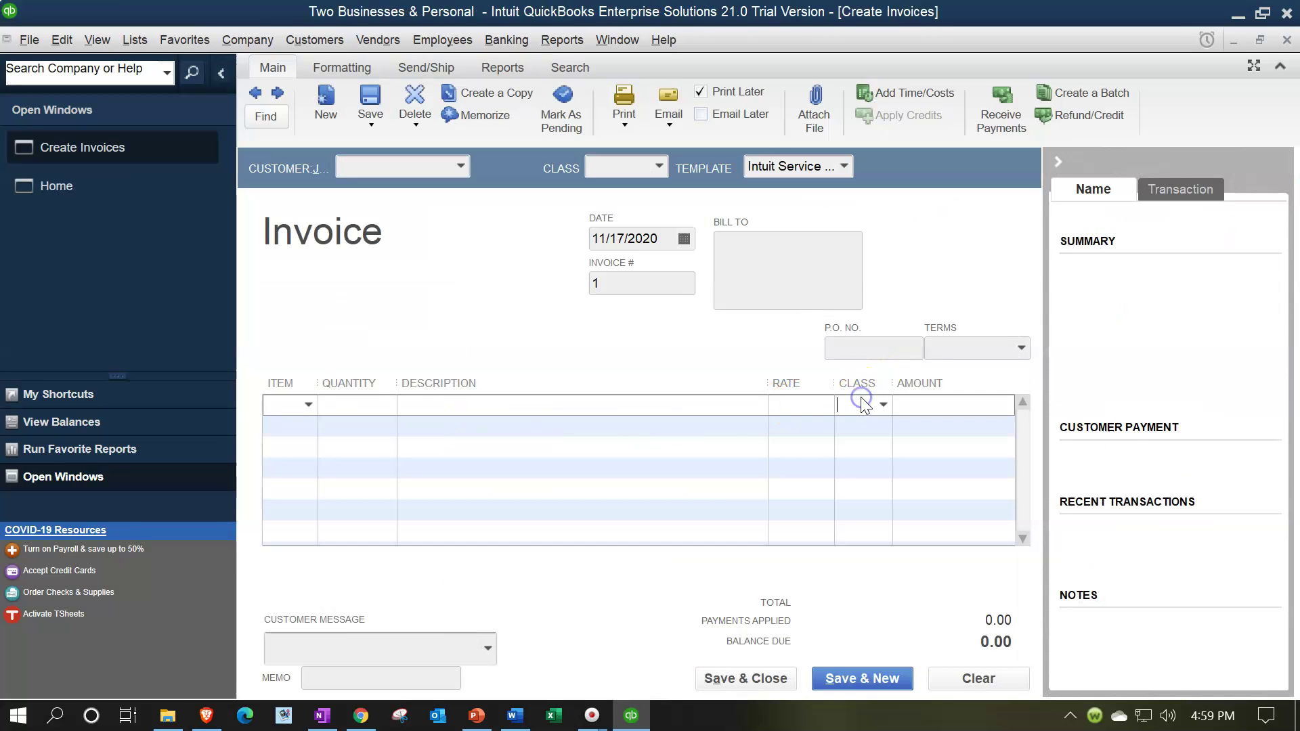
pyautogui.click(883, 403)
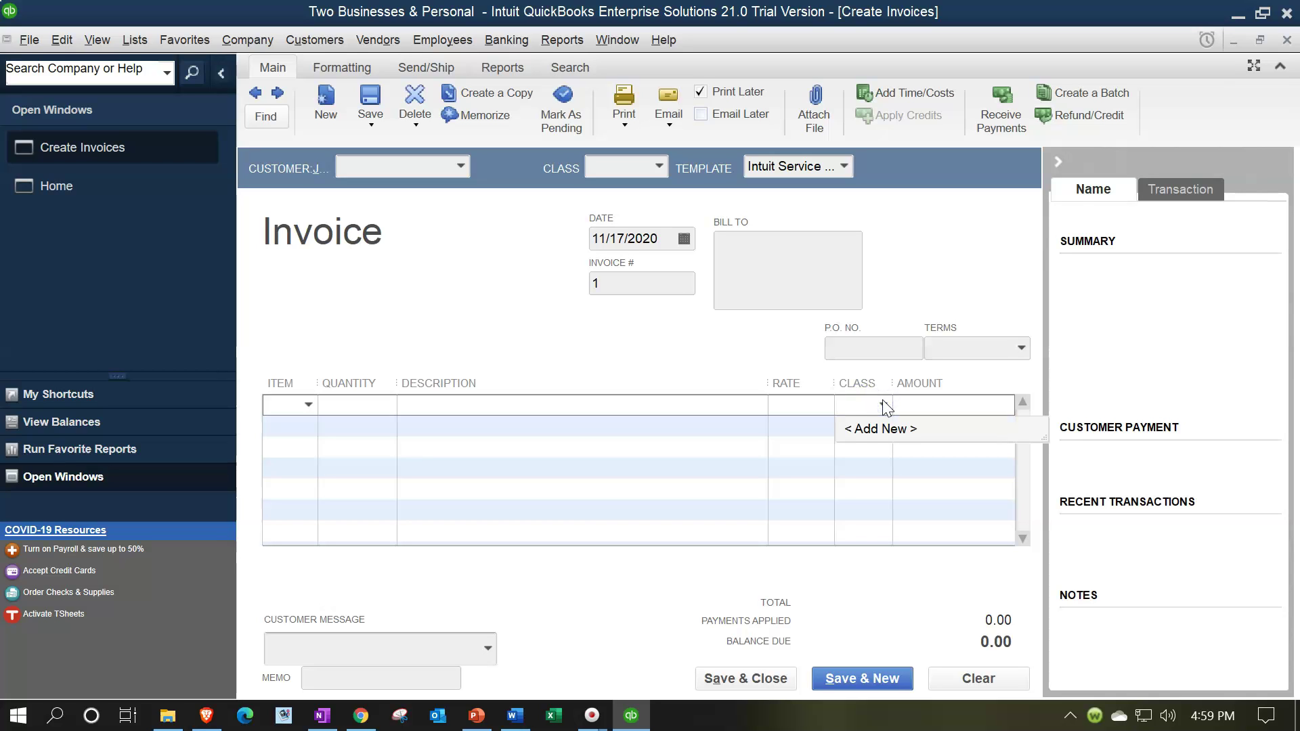
pyautogui.click(884, 405)
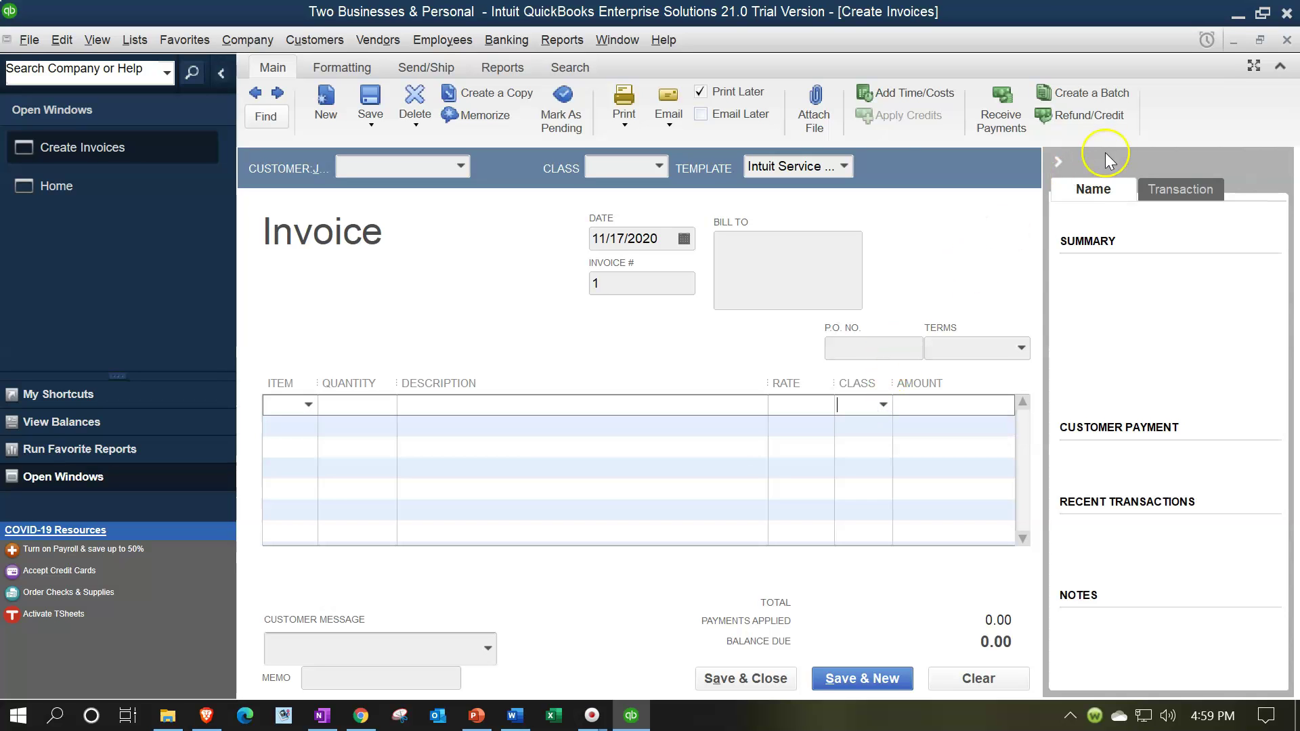
pyautogui.click(1260, 40)
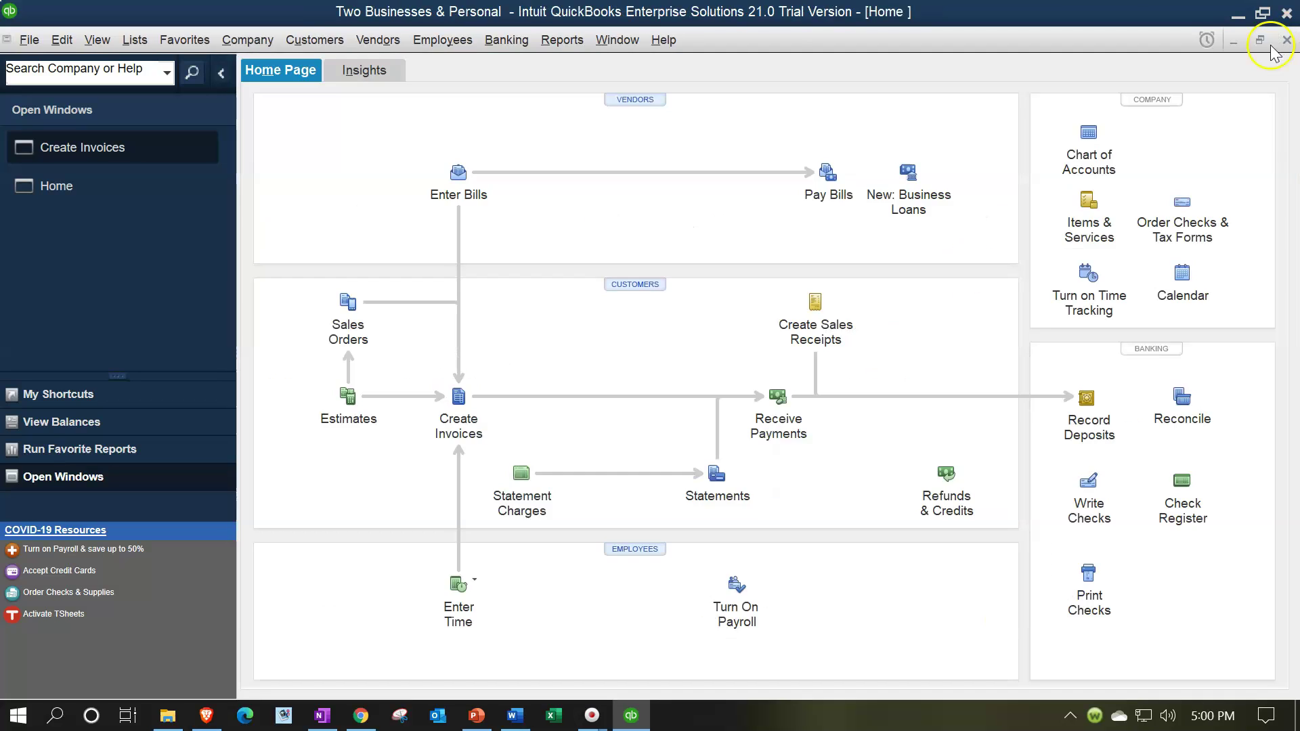
pyautogui.click(572, 46)
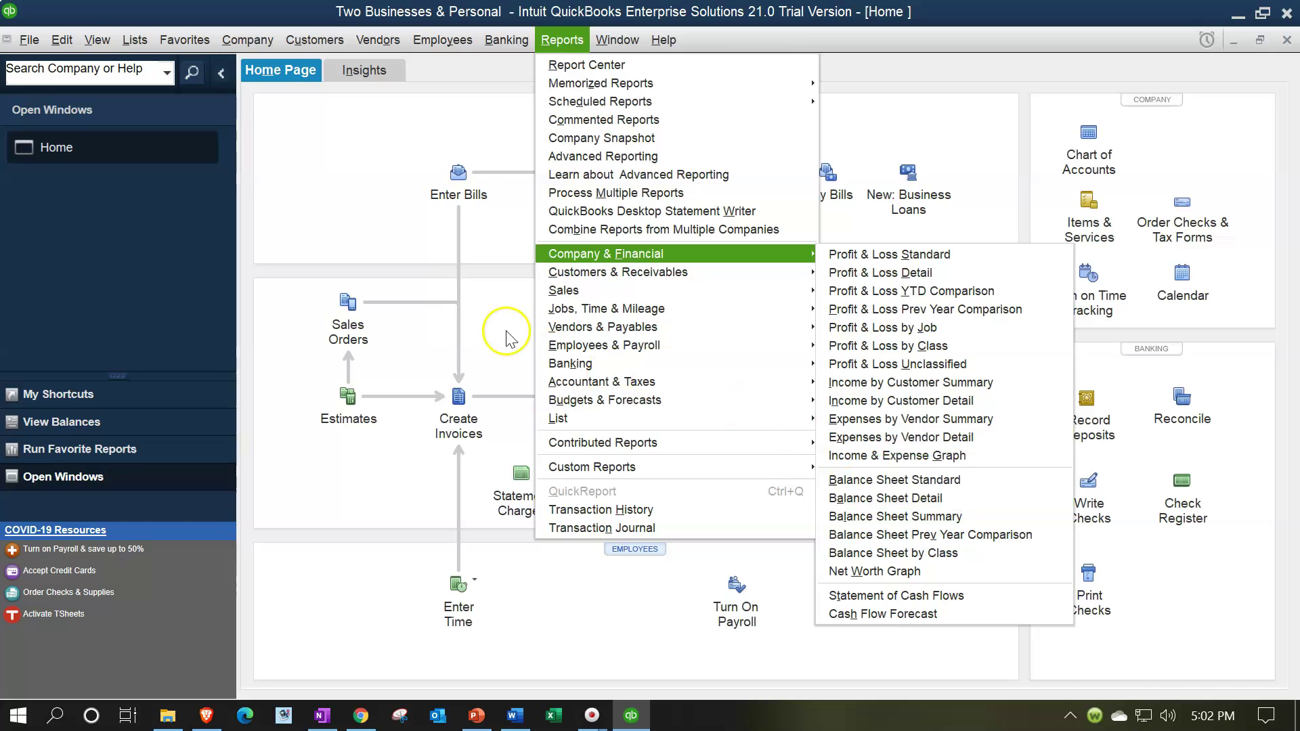
pyautogui.click(313, 256)
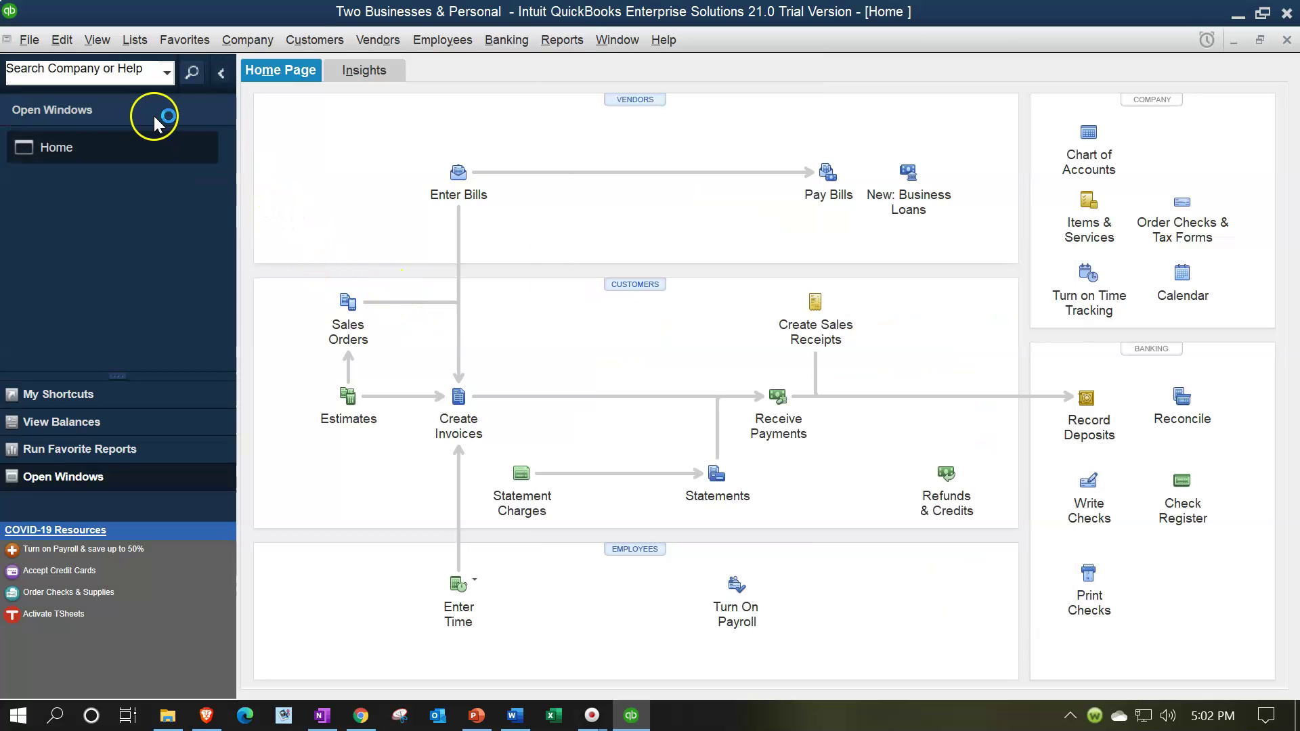
# Open the Class List and start a new class named B1.
pyautogui.click(133, 42)
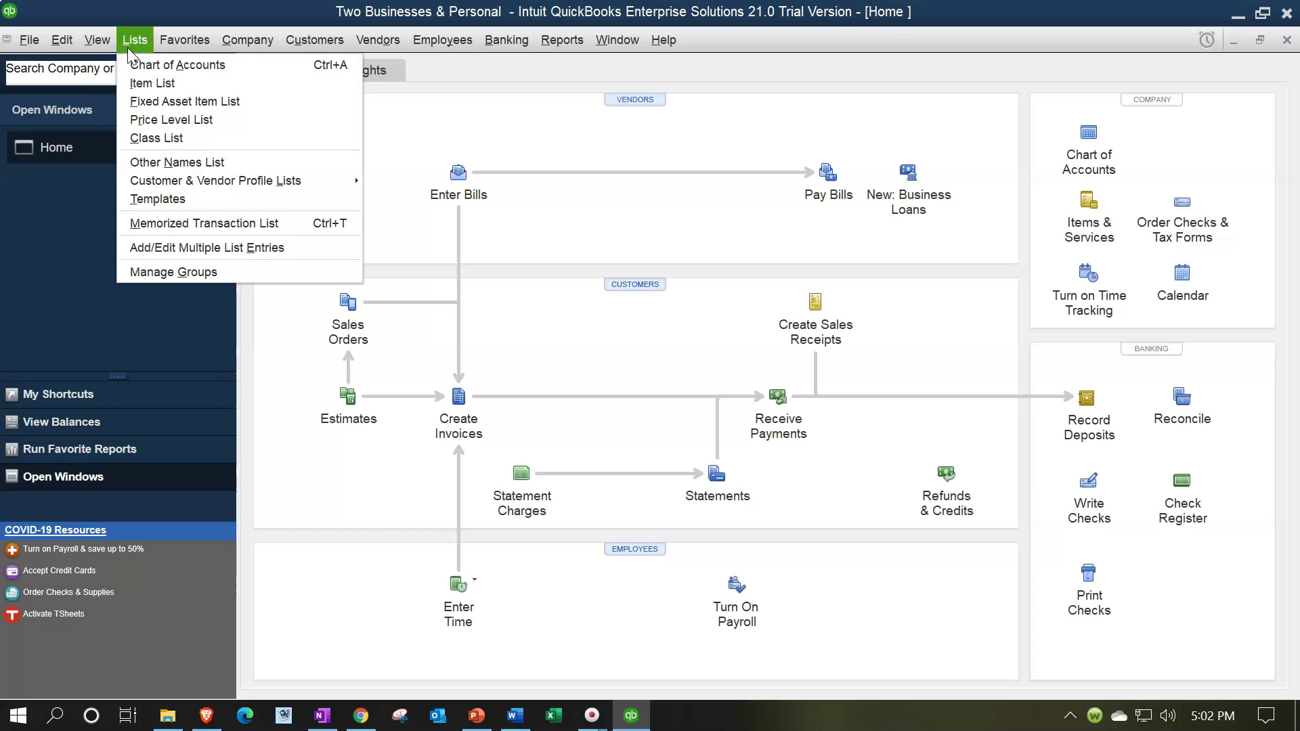
pyautogui.click(178, 147)
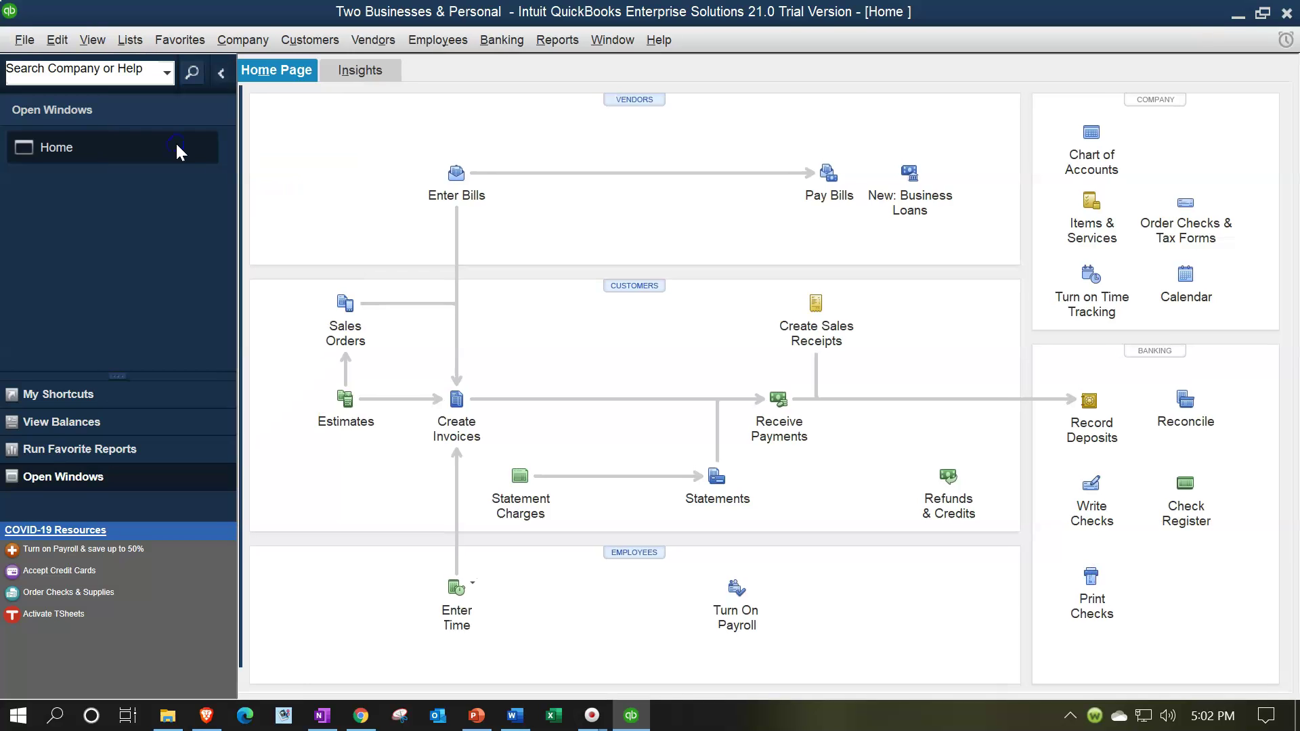
pyautogui.click(371, 162)
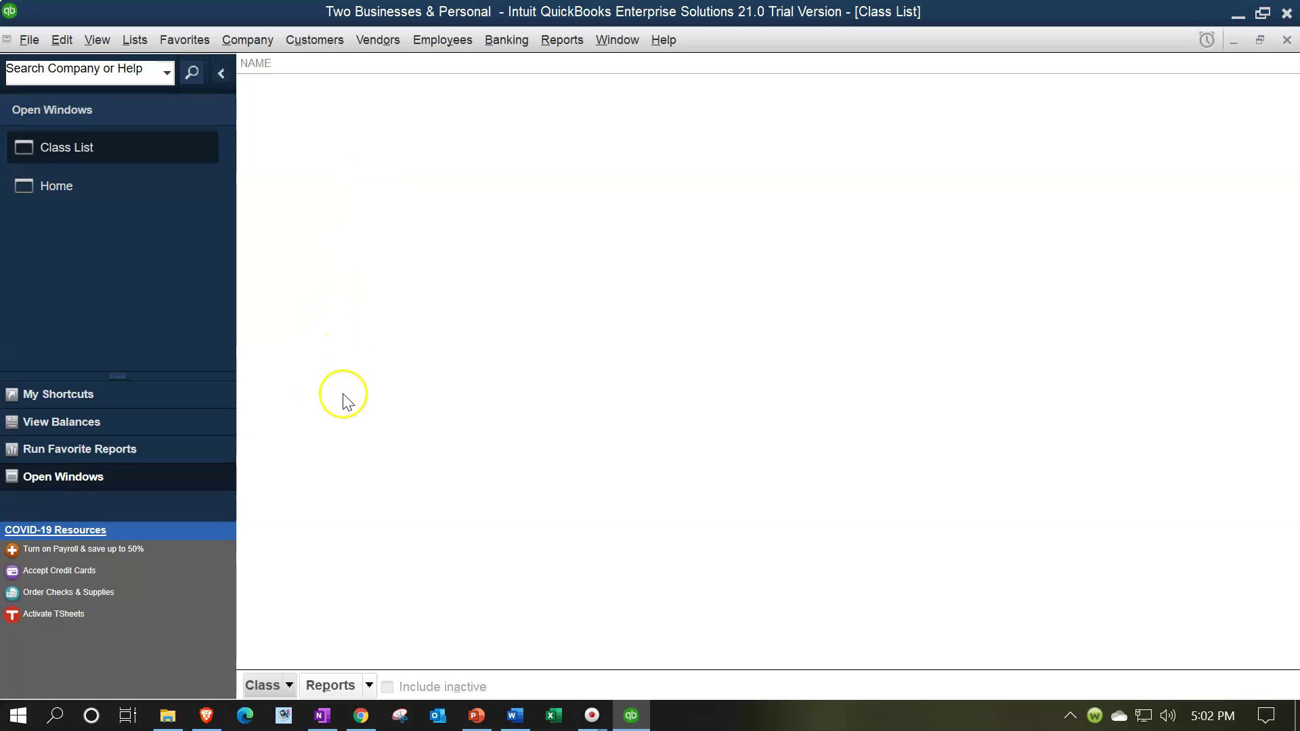
pyautogui.click(290, 685)
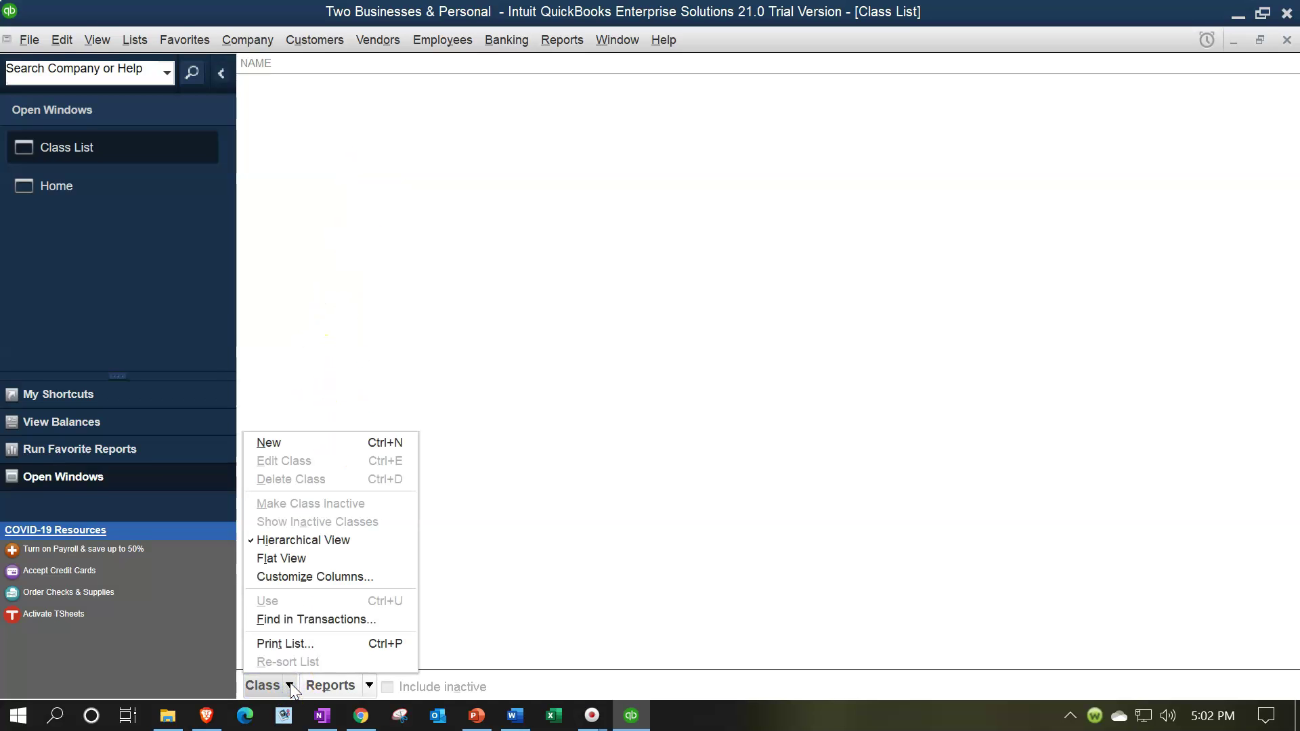
pyautogui.click(299, 442)
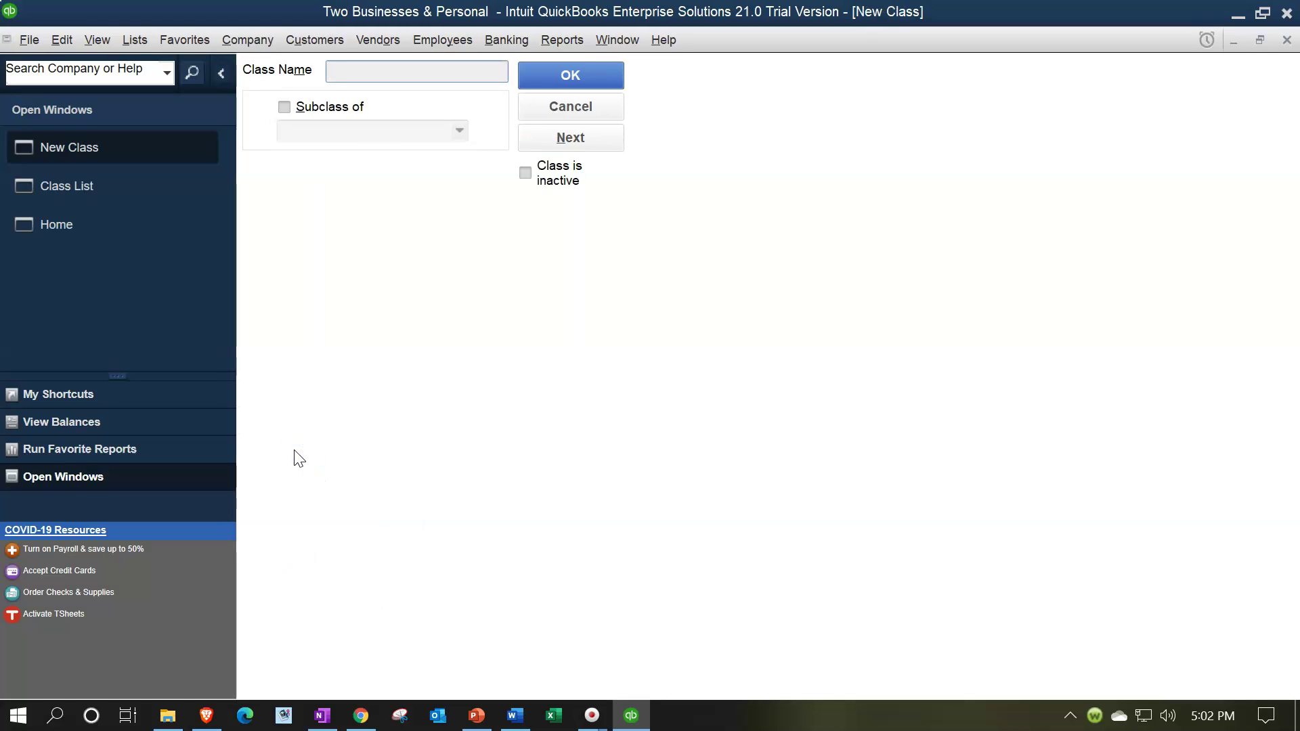
pyautogui.write('B1')
pyautogui.press('Tab')
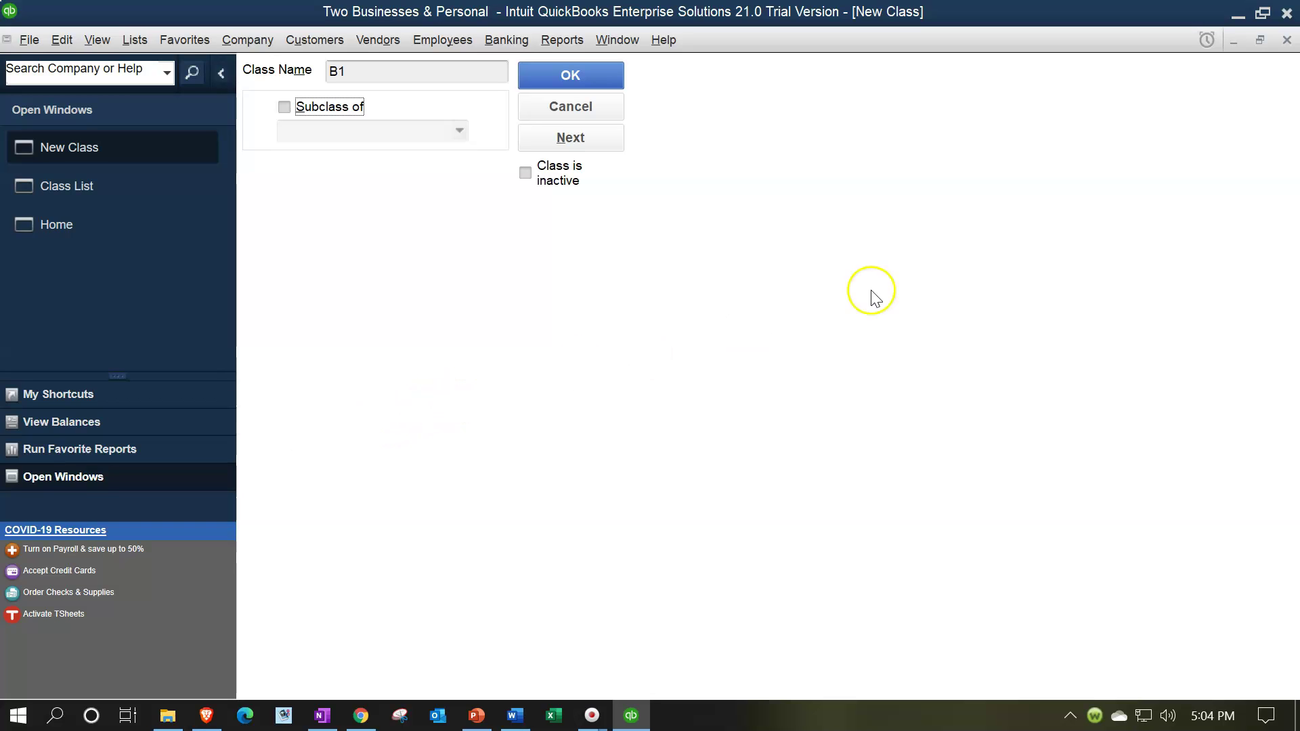
# Save class B1, then create and save a new class named B2.
pyautogui.click(562, 75)
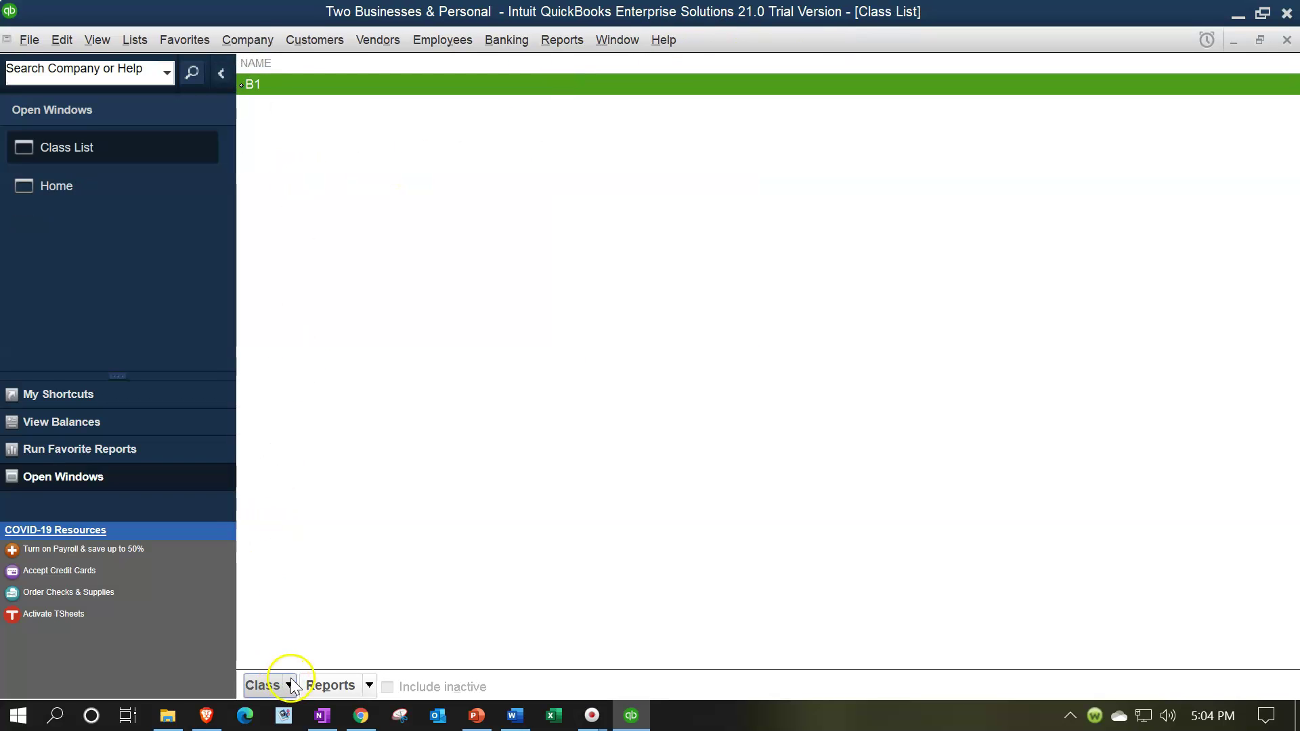
pyautogui.click(291, 679)
pyautogui.click(271, 443)
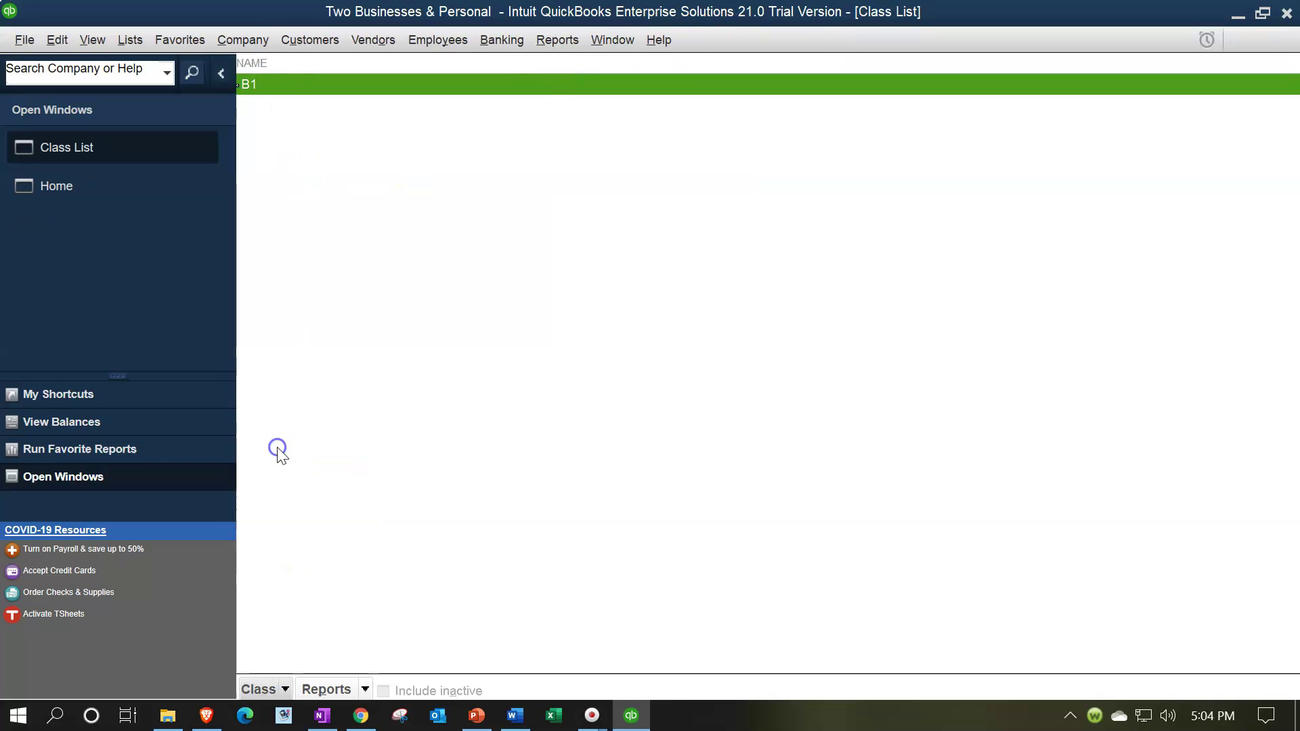
pyautogui.write('B')
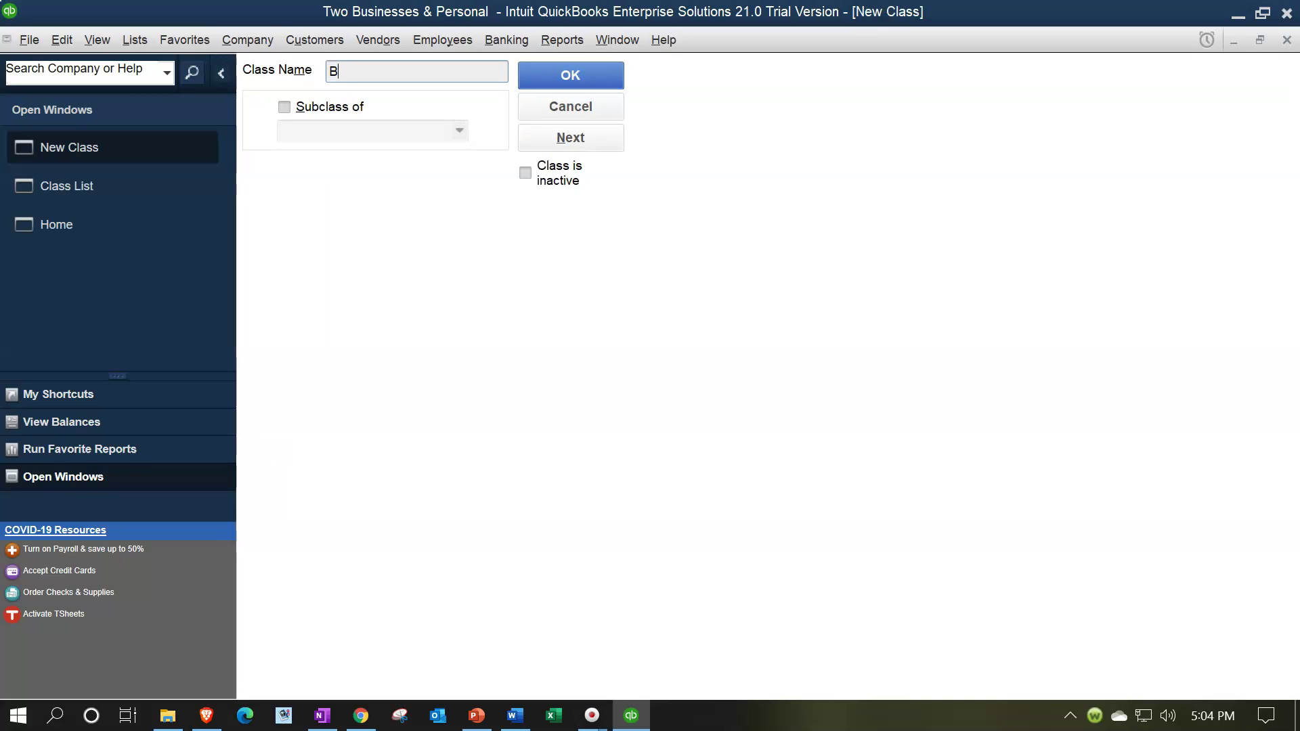
pyautogui.write('2')
pyautogui.press('Tab')
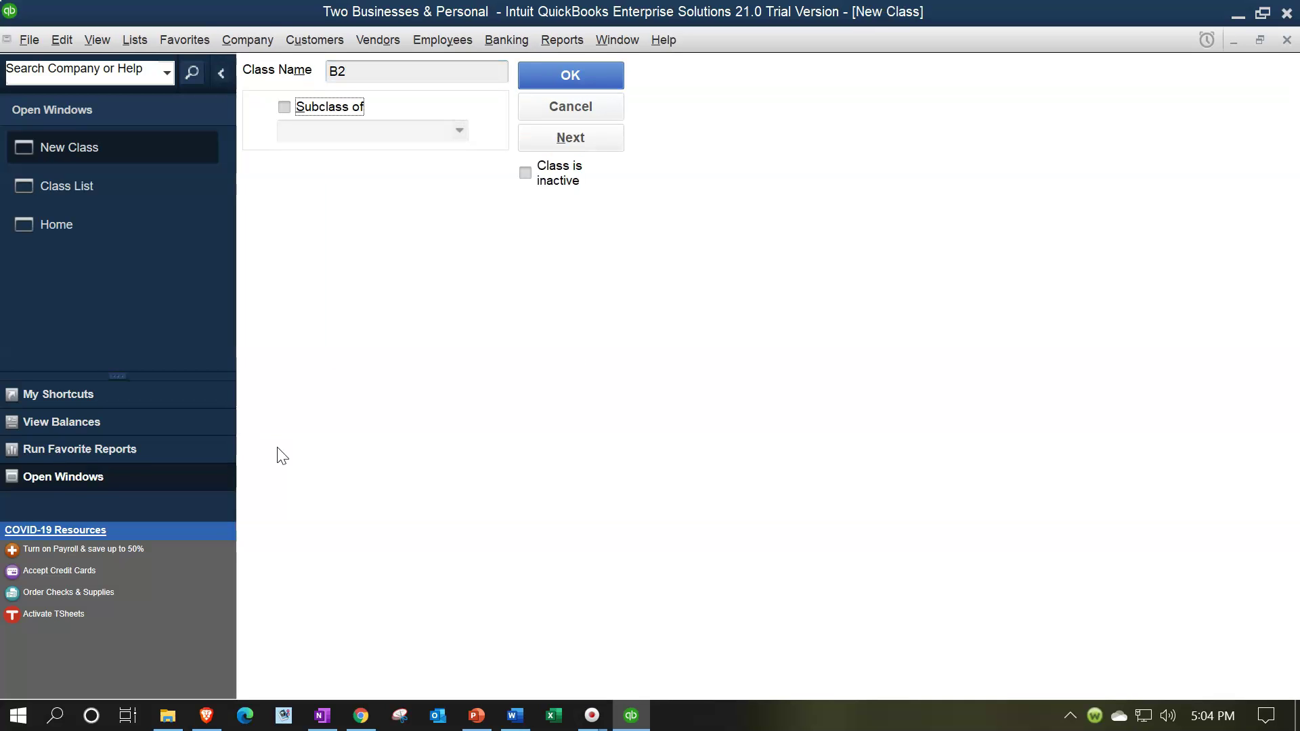
pyautogui.click(567, 76)
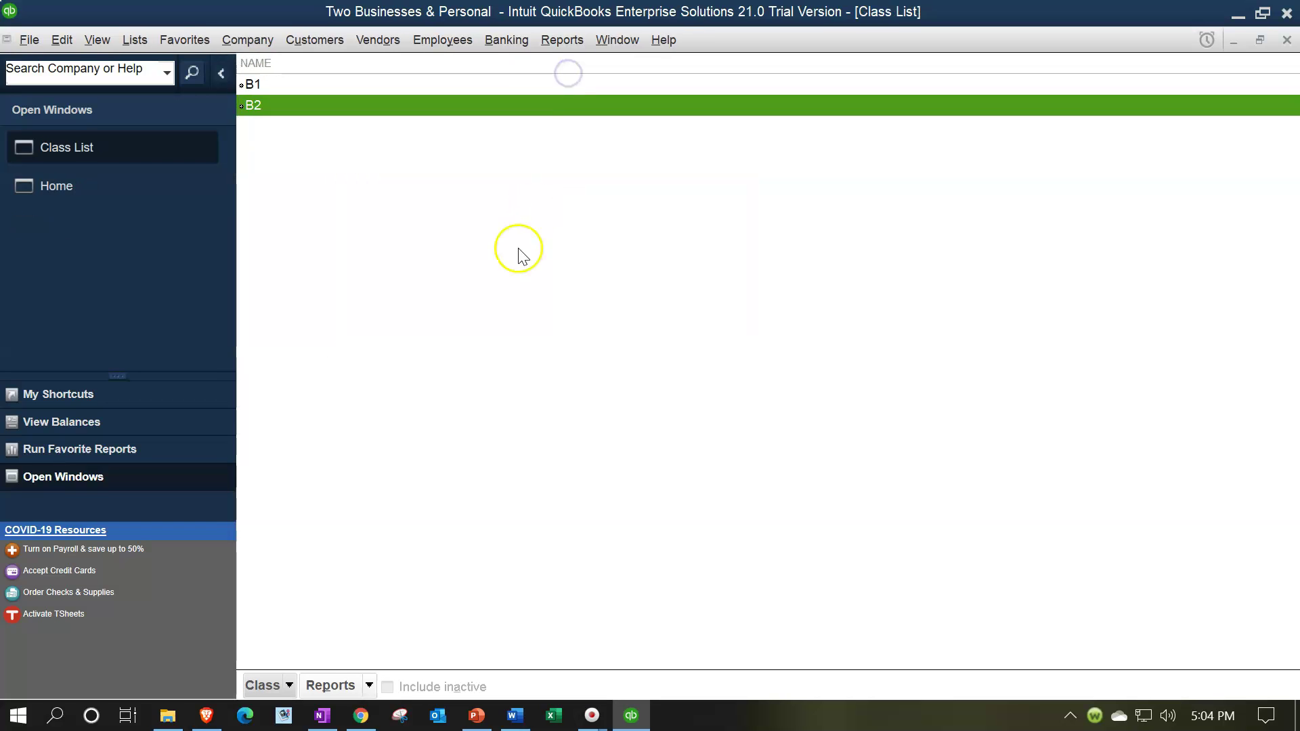
# Add another new class named Personal.
pyautogui.click(269, 686)
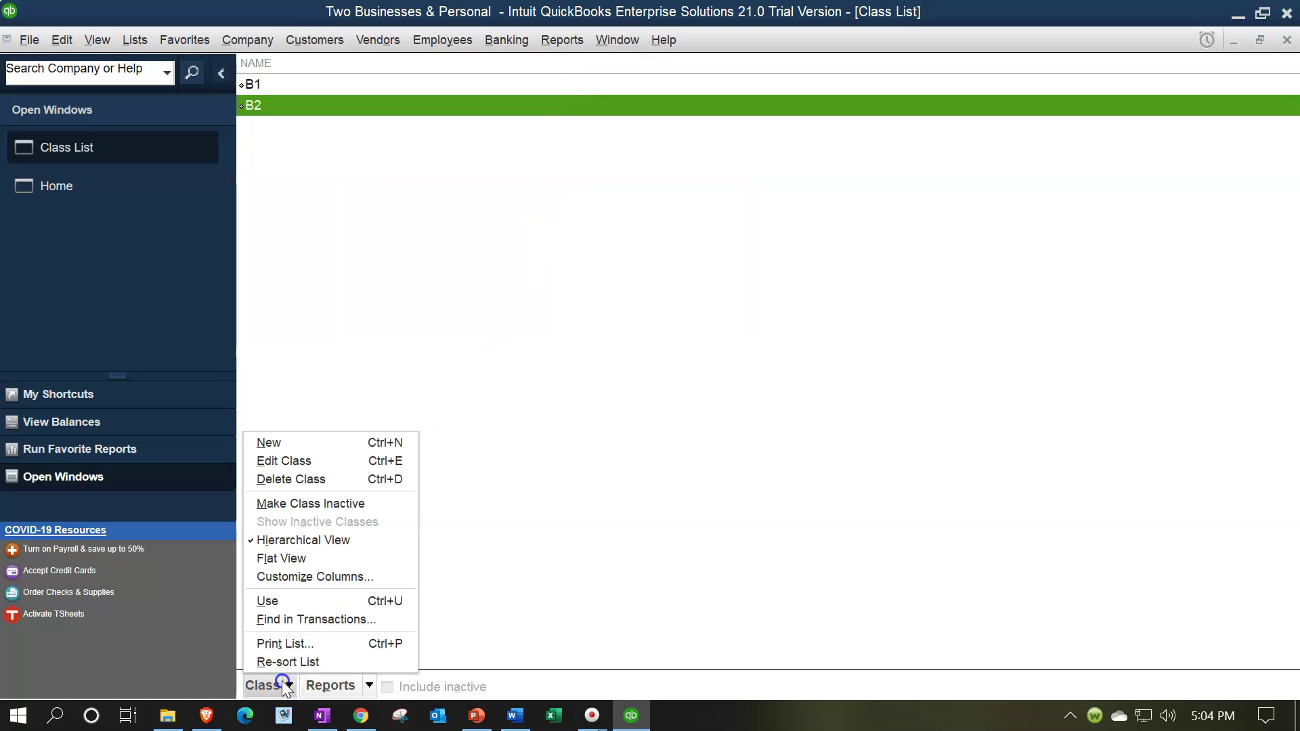
pyautogui.click(275, 447)
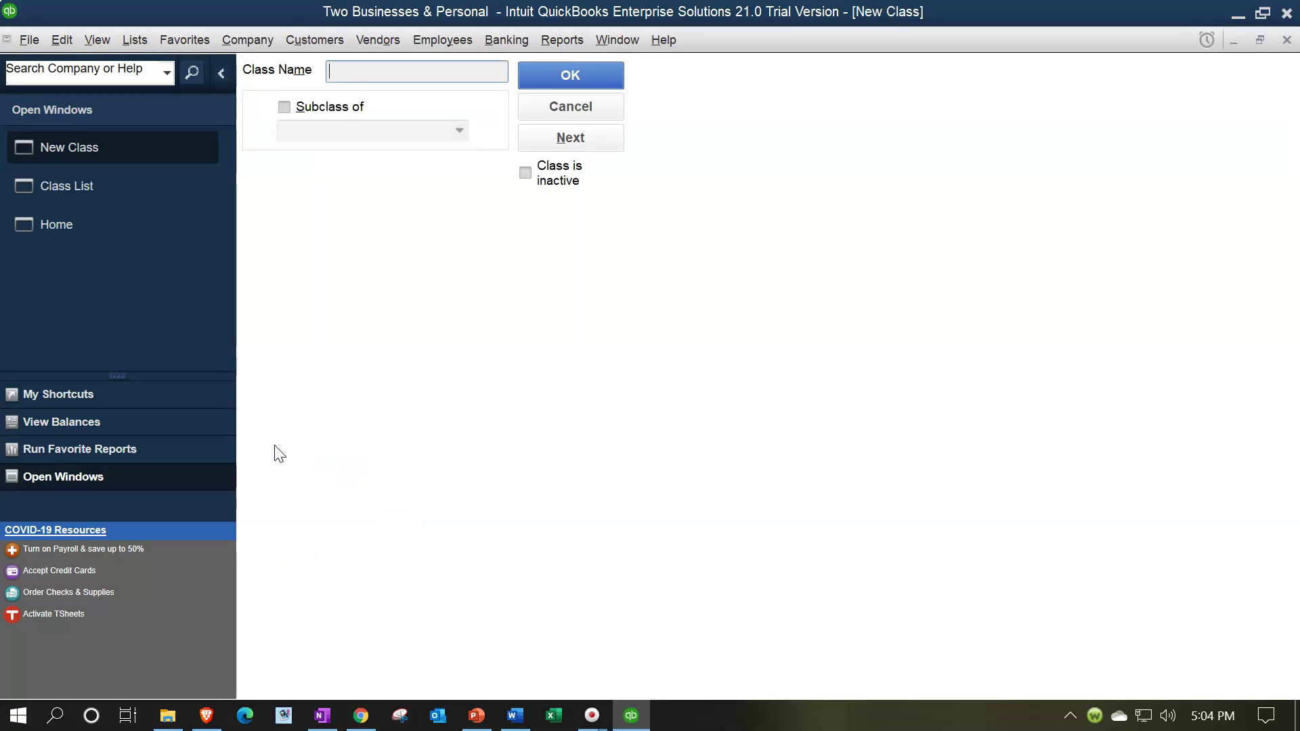
pyautogui.write('Personal')
pyautogui.click(553, 79)
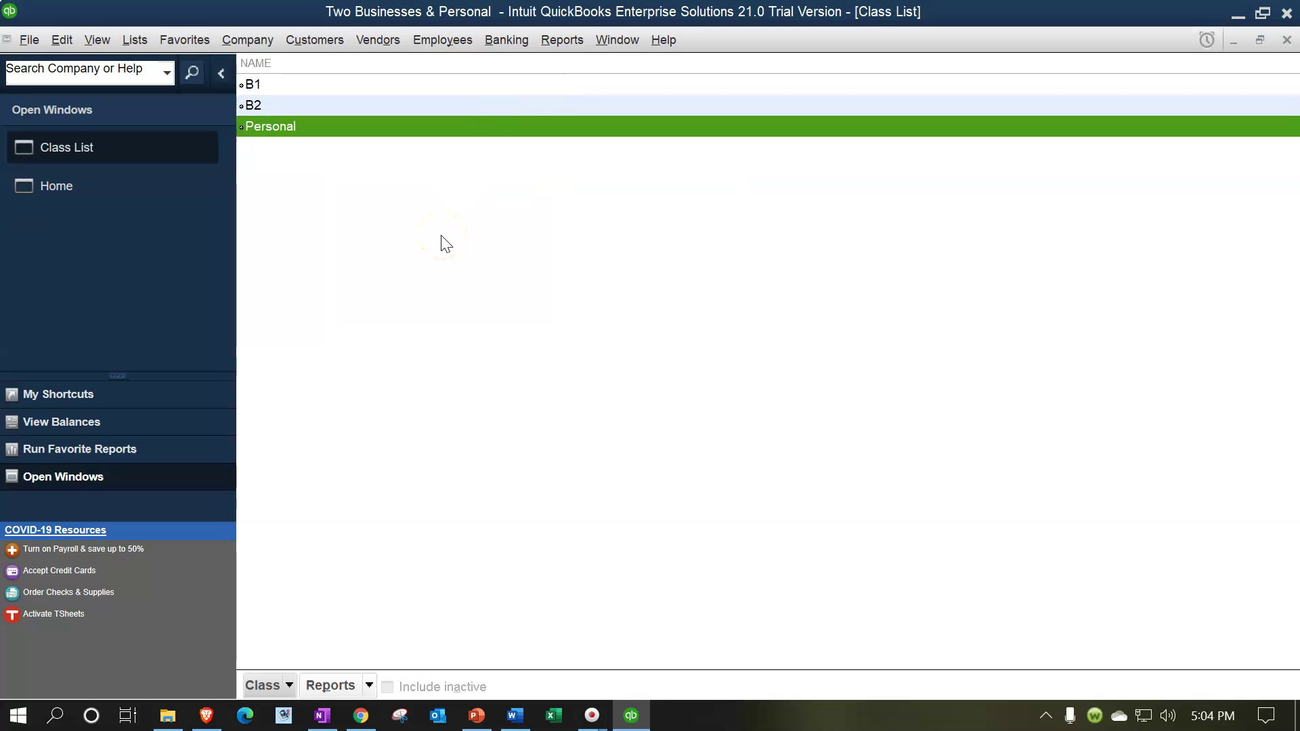
# From the Home page, start a new blank invoice and collapse its history panel.
pyautogui.click(80, 189)
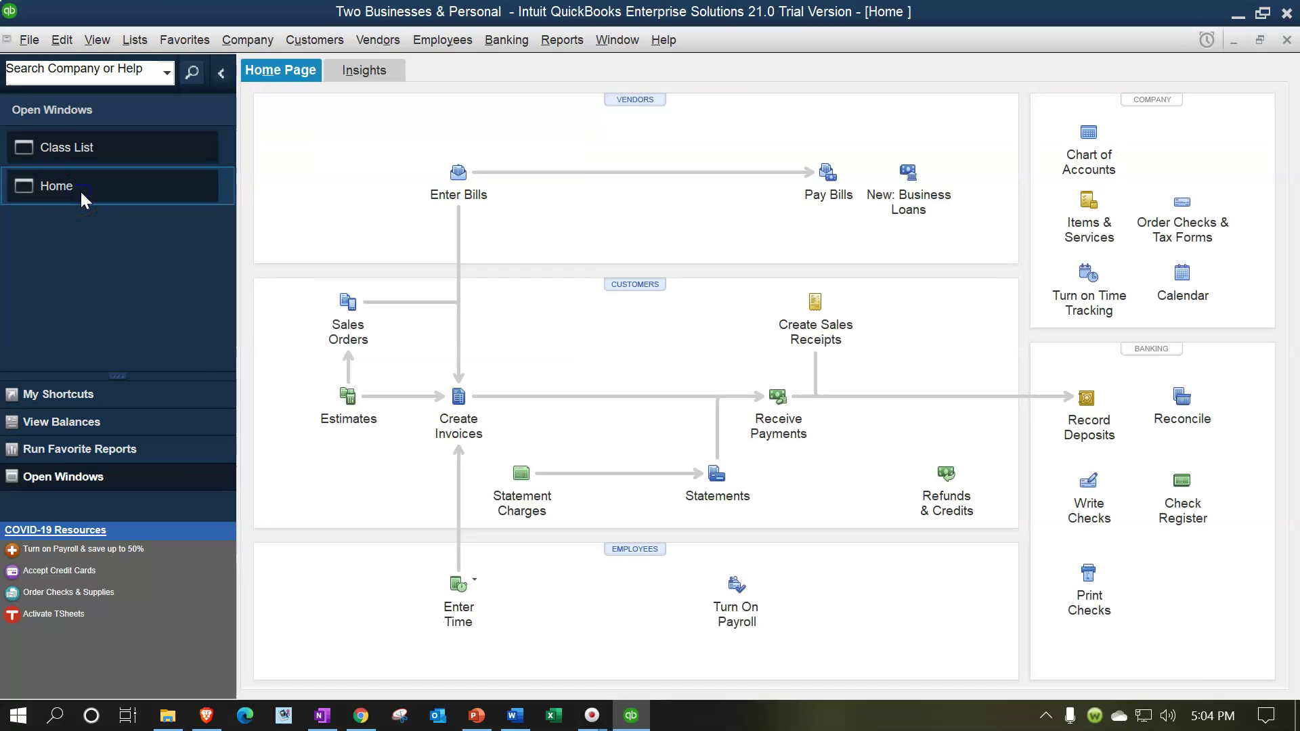
pyautogui.click(450, 445)
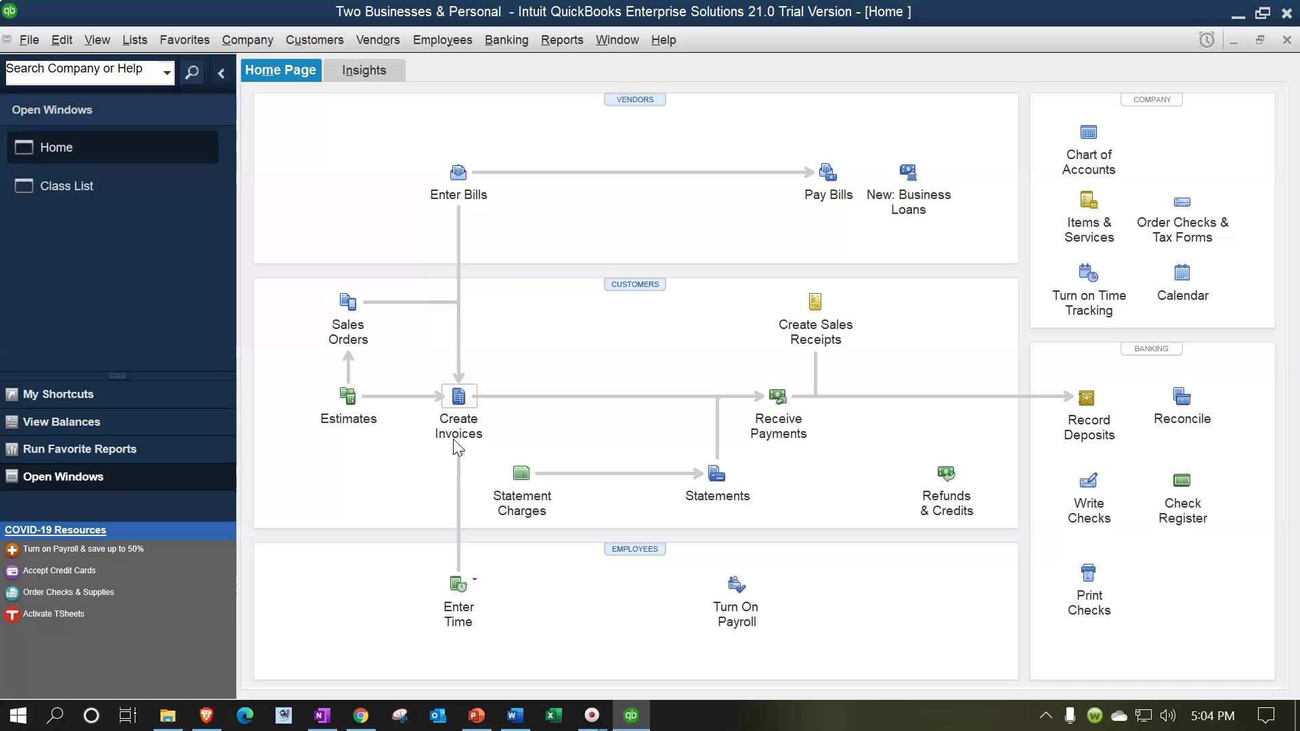
pyautogui.click(454, 406)
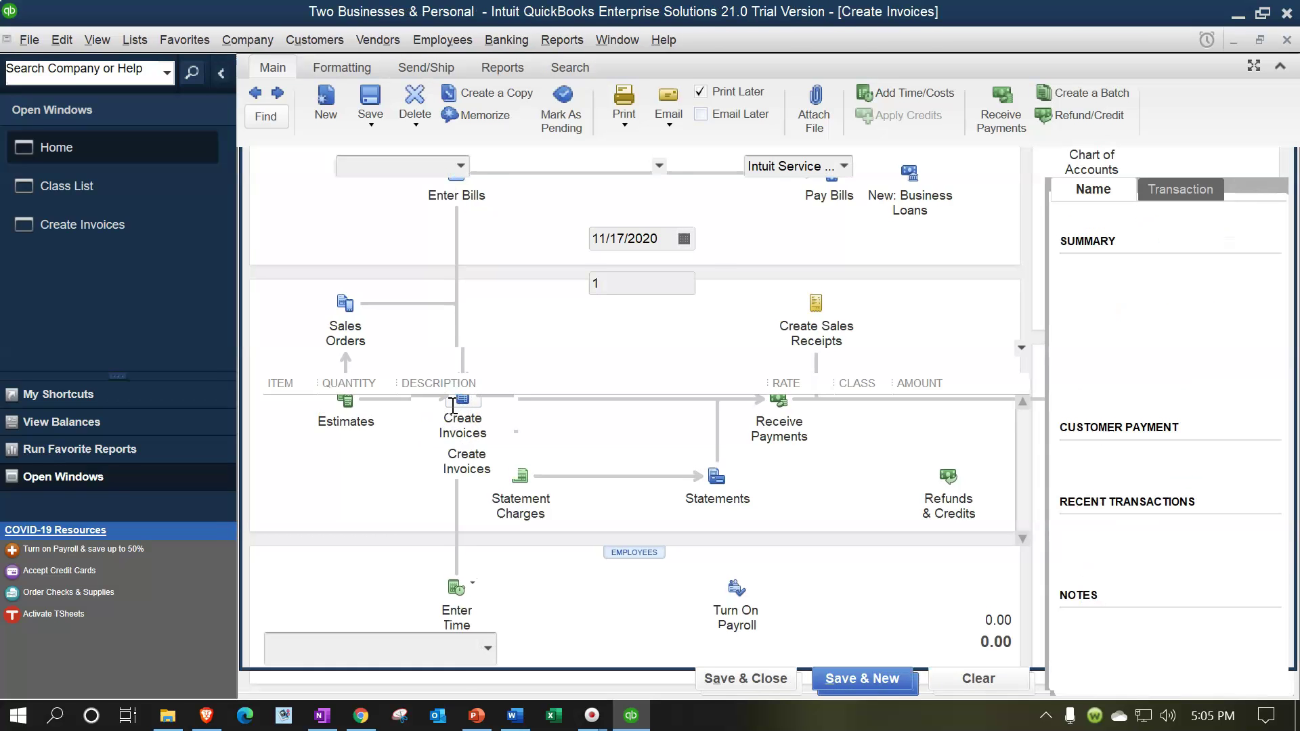
pyautogui.click(423, 275)
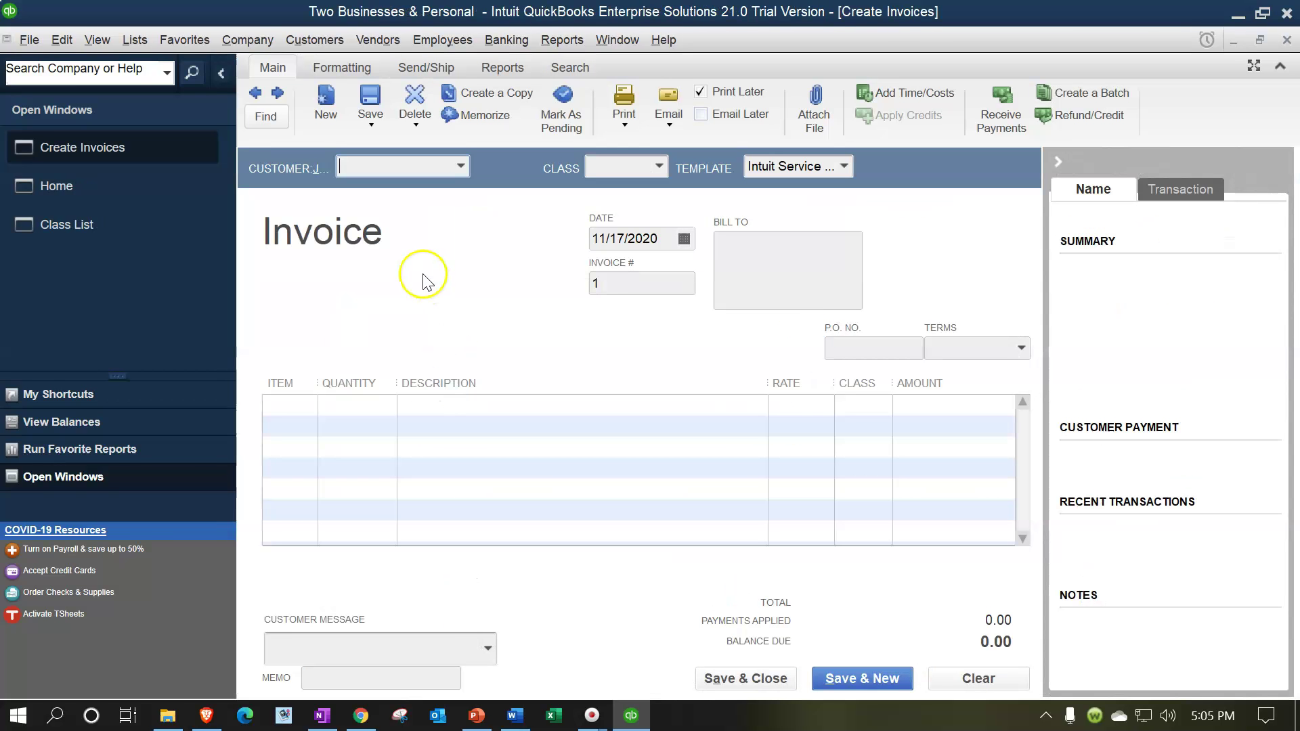
pyautogui.click(1058, 162)
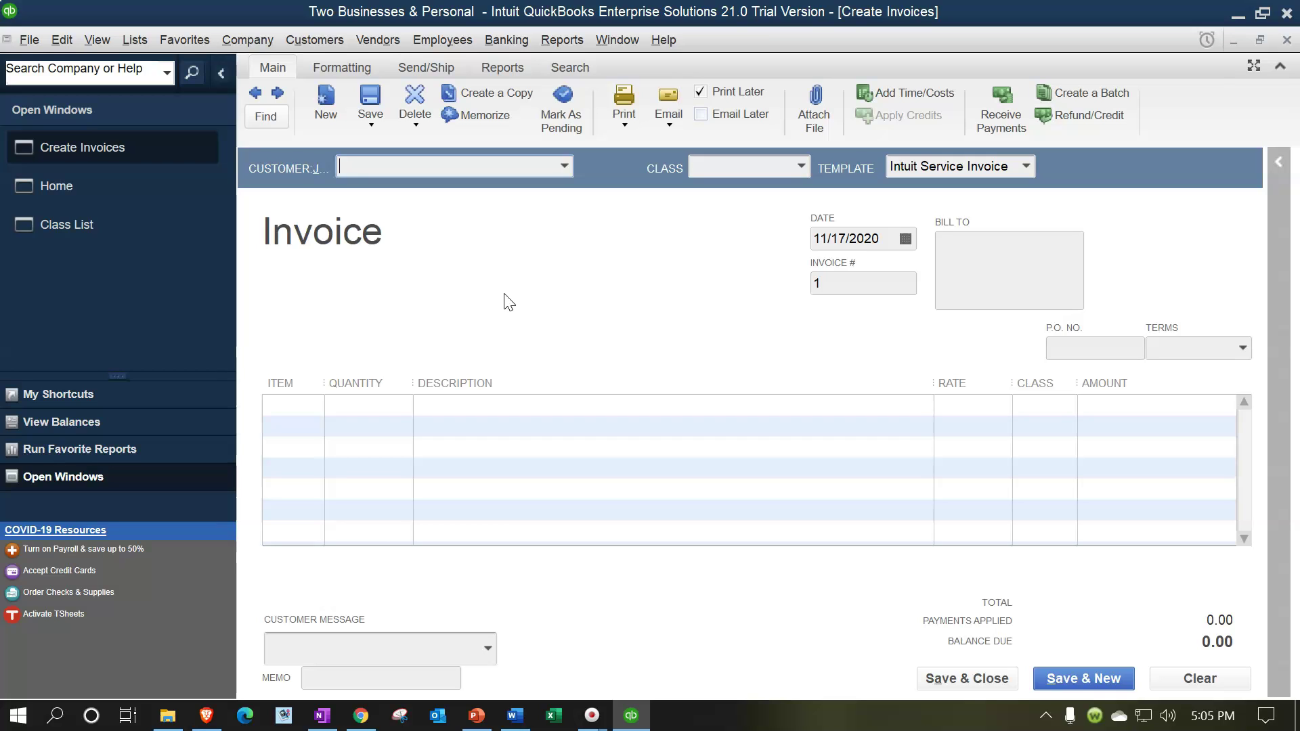
# Check that B1, B2 and Personal appear in the line's Class list, then close the invoice unsaved.
pyautogui.click(1027, 410)
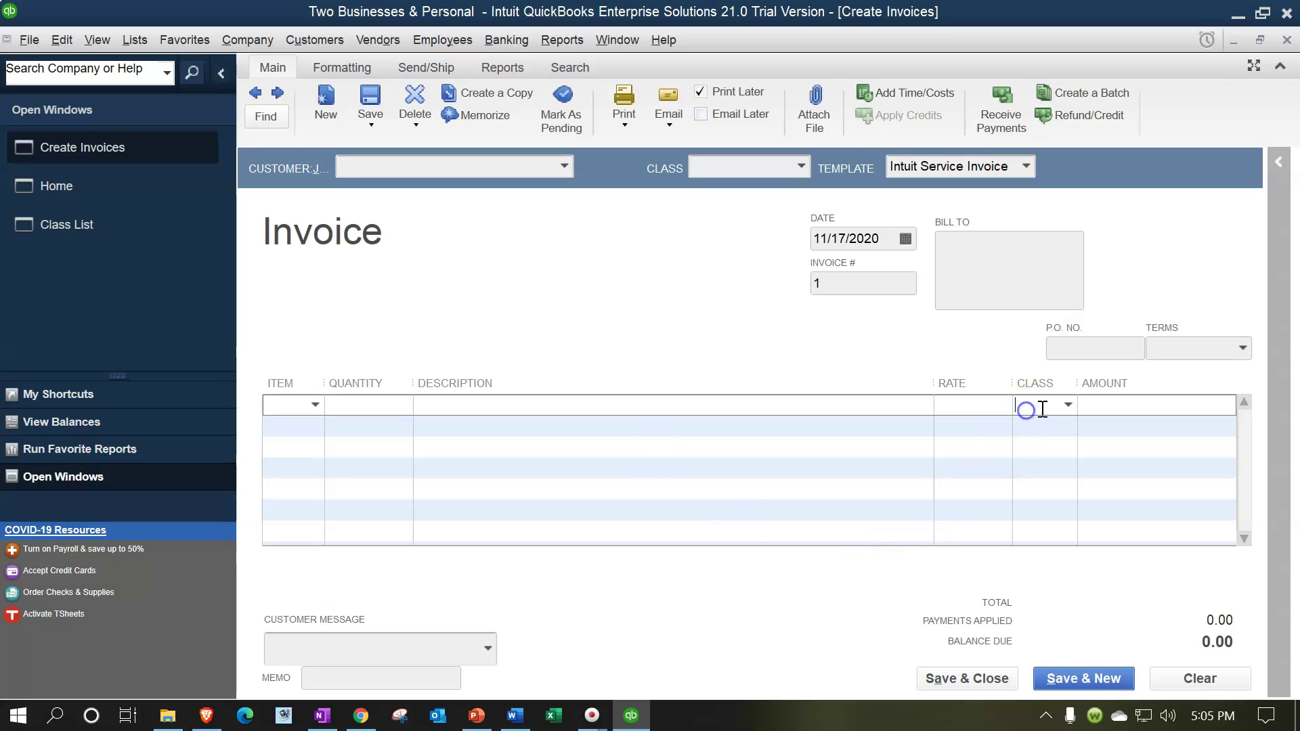
pyautogui.click(1067, 405)
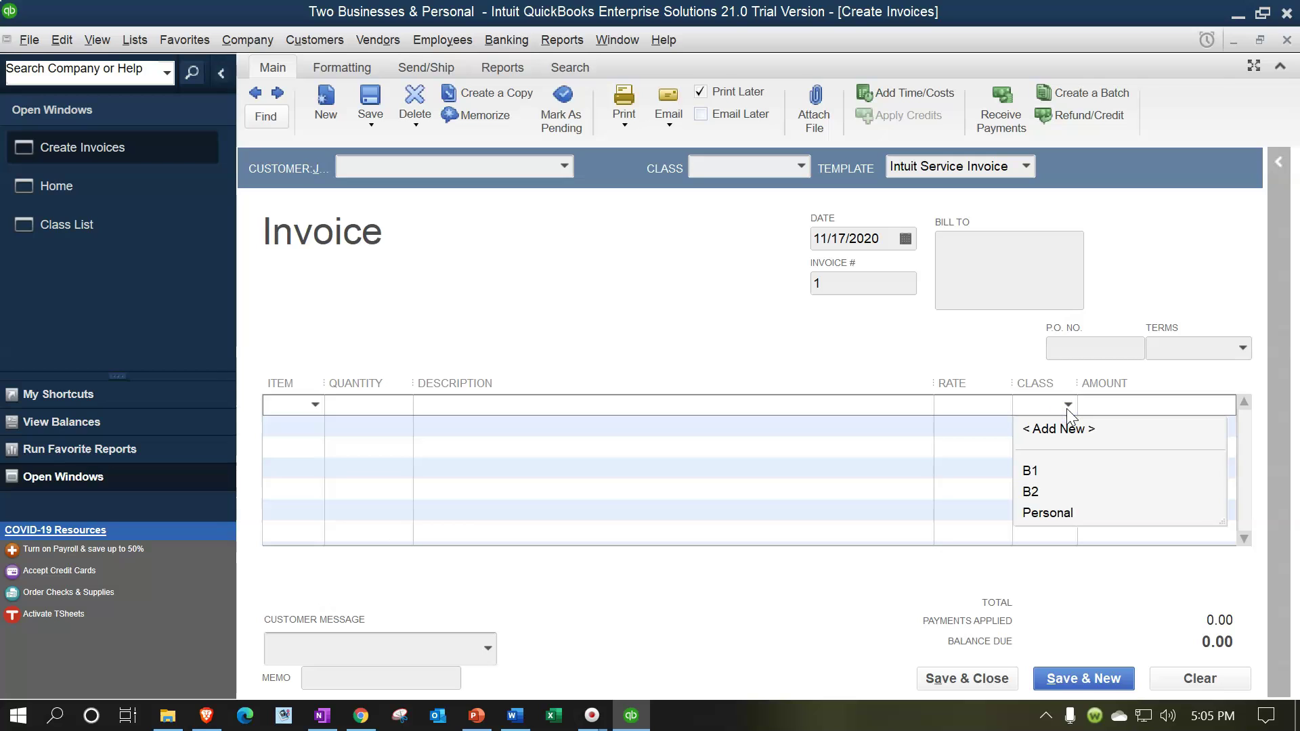
pyautogui.click(1036, 473)
pyautogui.click(1047, 513)
pyautogui.click(653, 340)
pyautogui.click(654, 340)
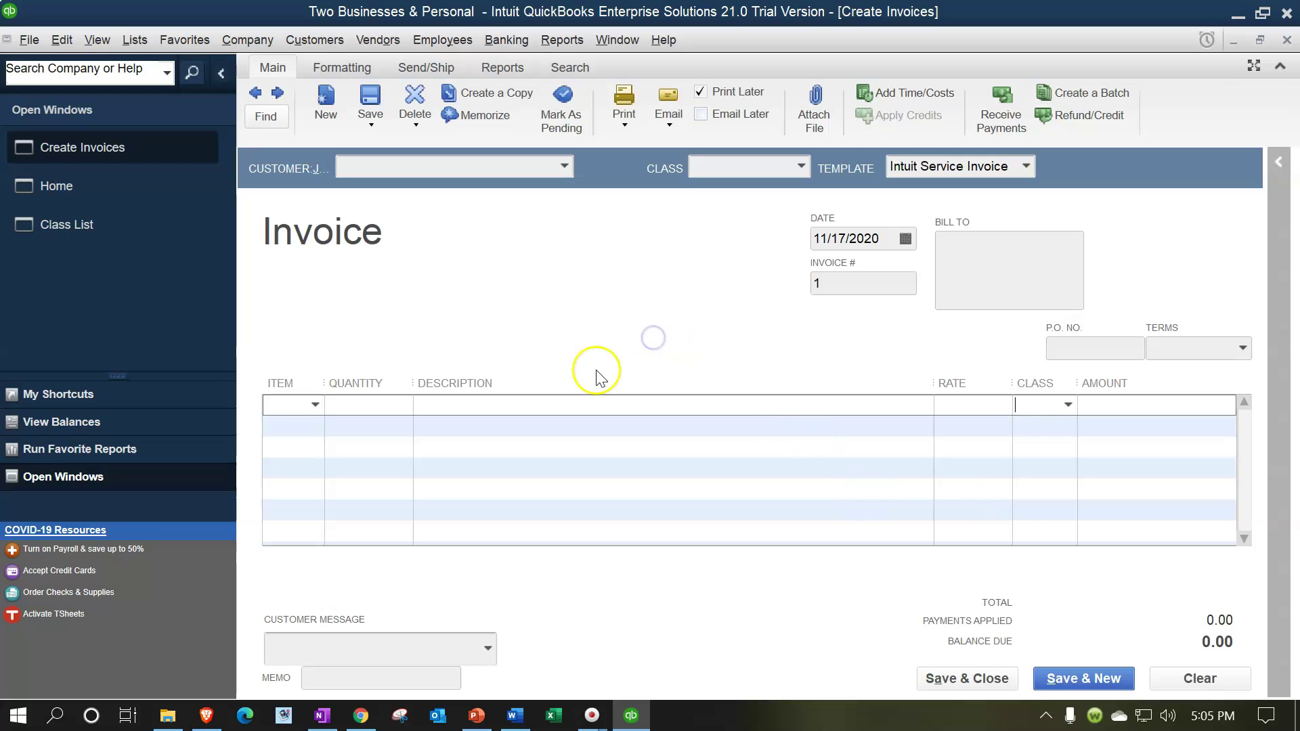
pyautogui.click(1287, 40)
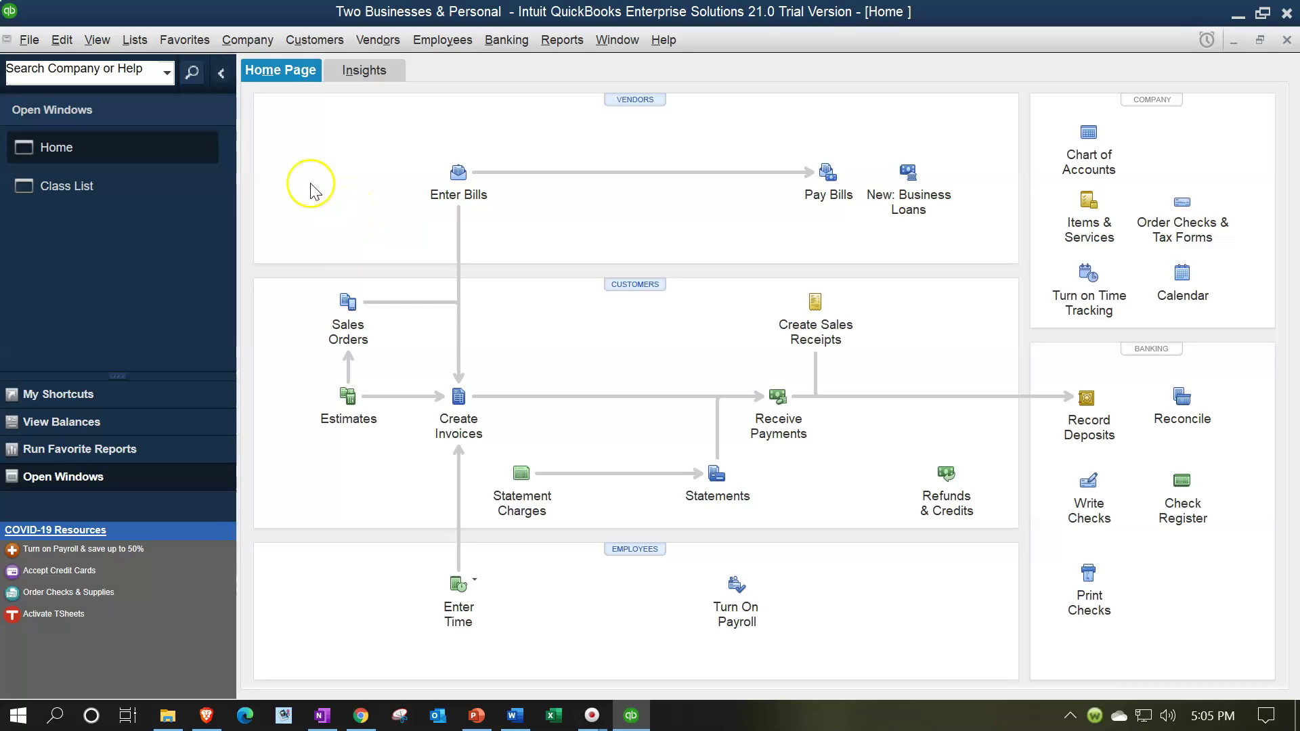
# Open the Chart of Accounts from the Lists menu and bring up its Account menu.
pyautogui.click(143, 46)
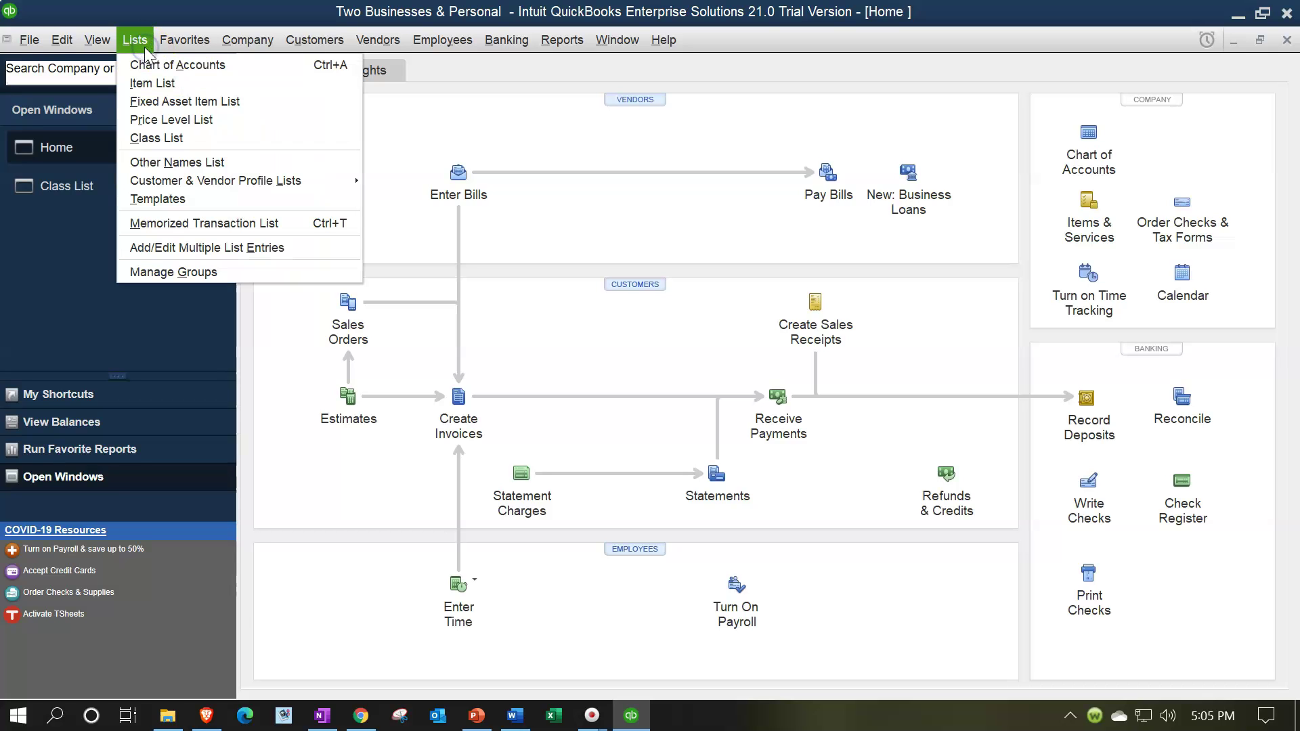
pyautogui.click(145, 63)
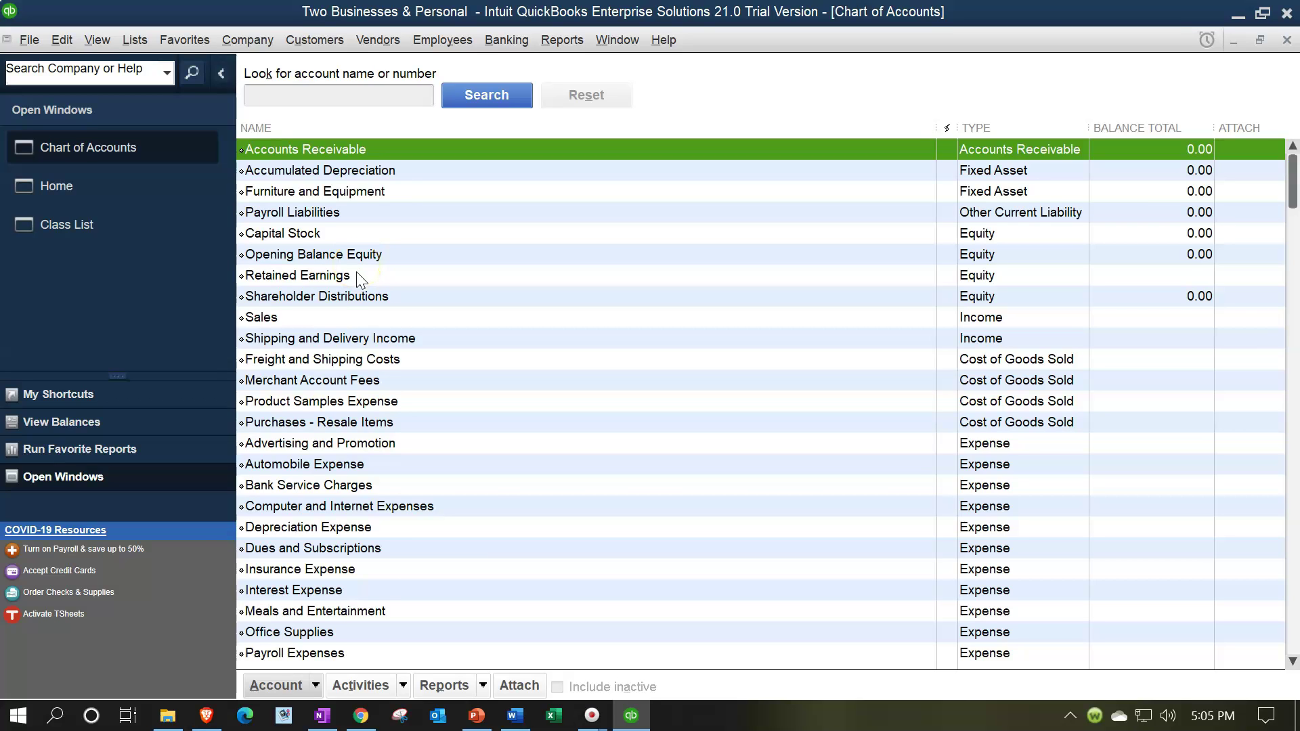
pyautogui.scroll(-3, 359, 280)
pyautogui.scroll(3, 342, 458)
pyautogui.click(314, 684)
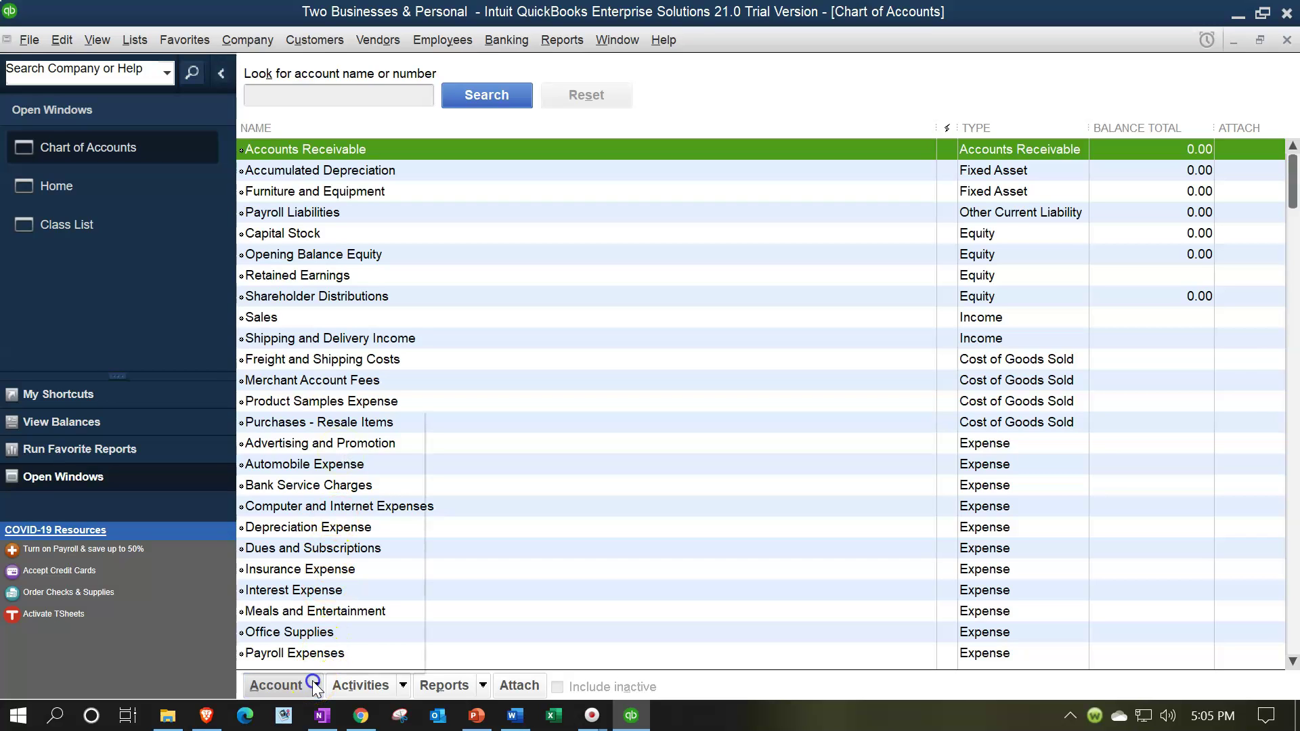
# Create a new Bank account named Checking and save it.
pyautogui.click(281, 425)
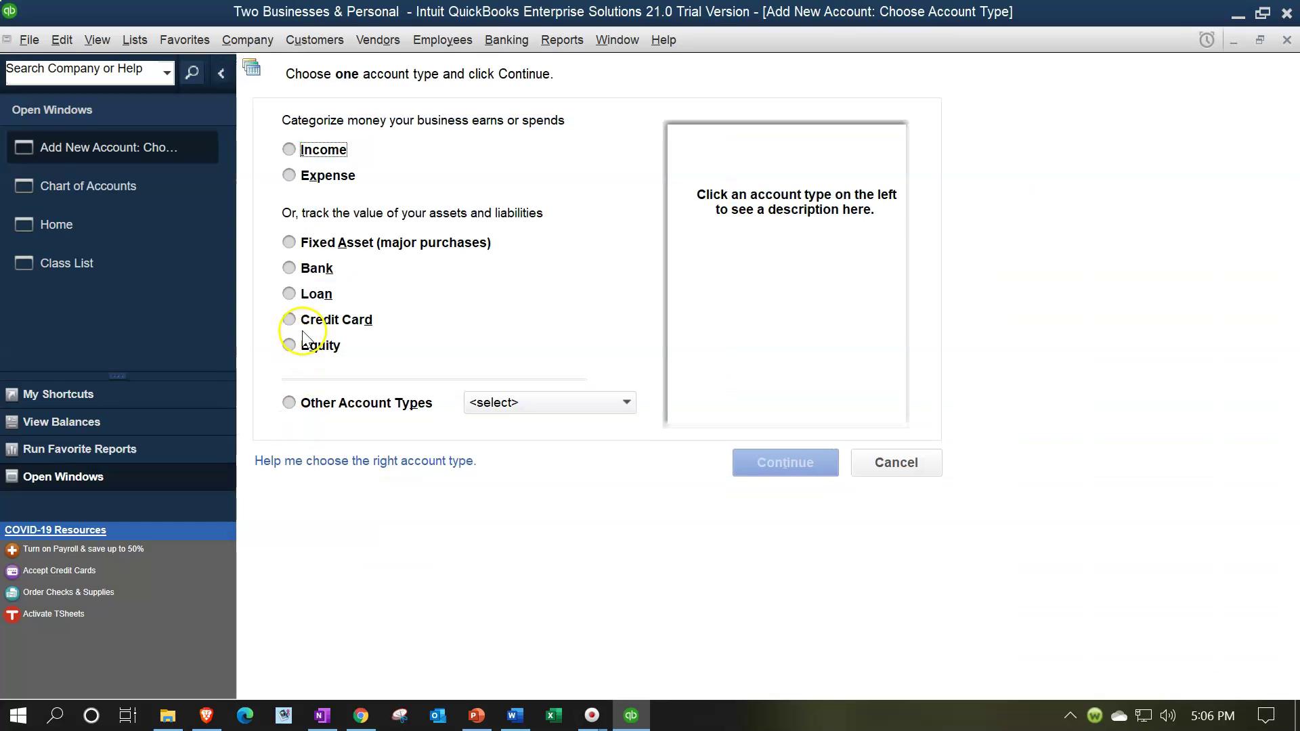
pyautogui.click(303, 273)
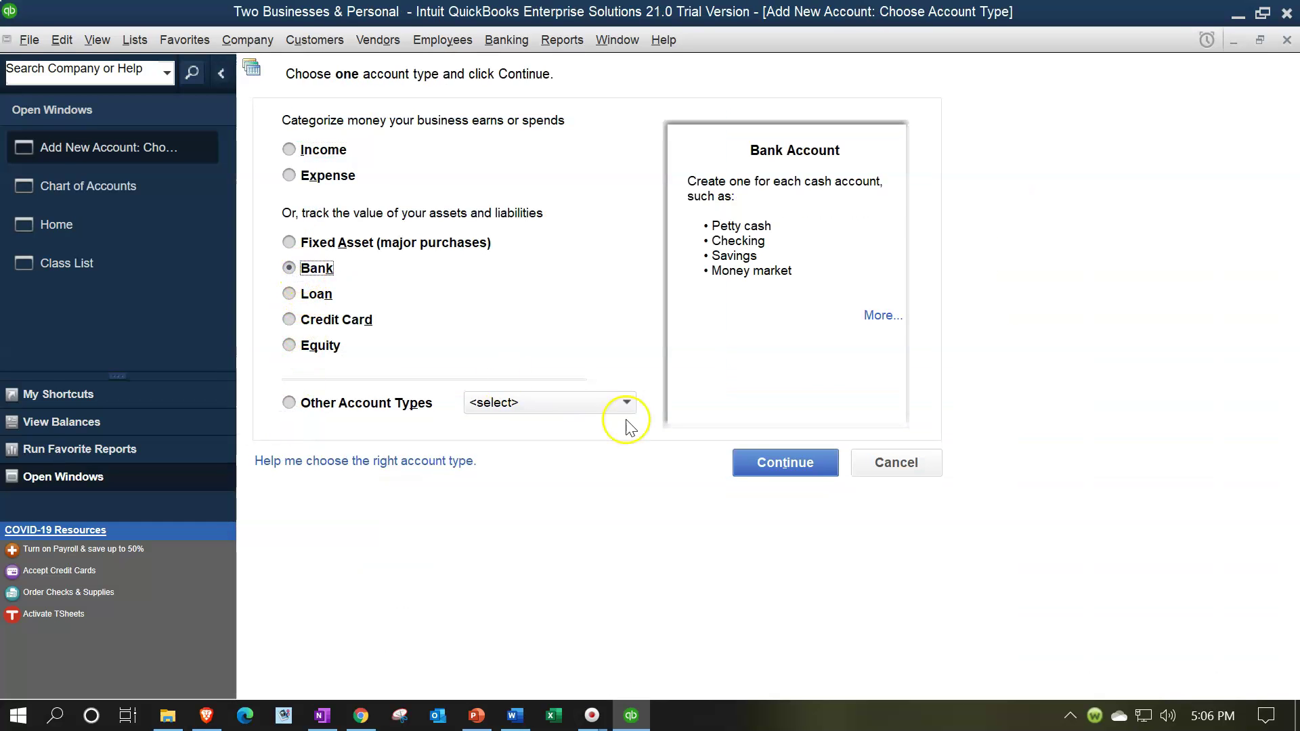
pyautogui.click(751, 468)
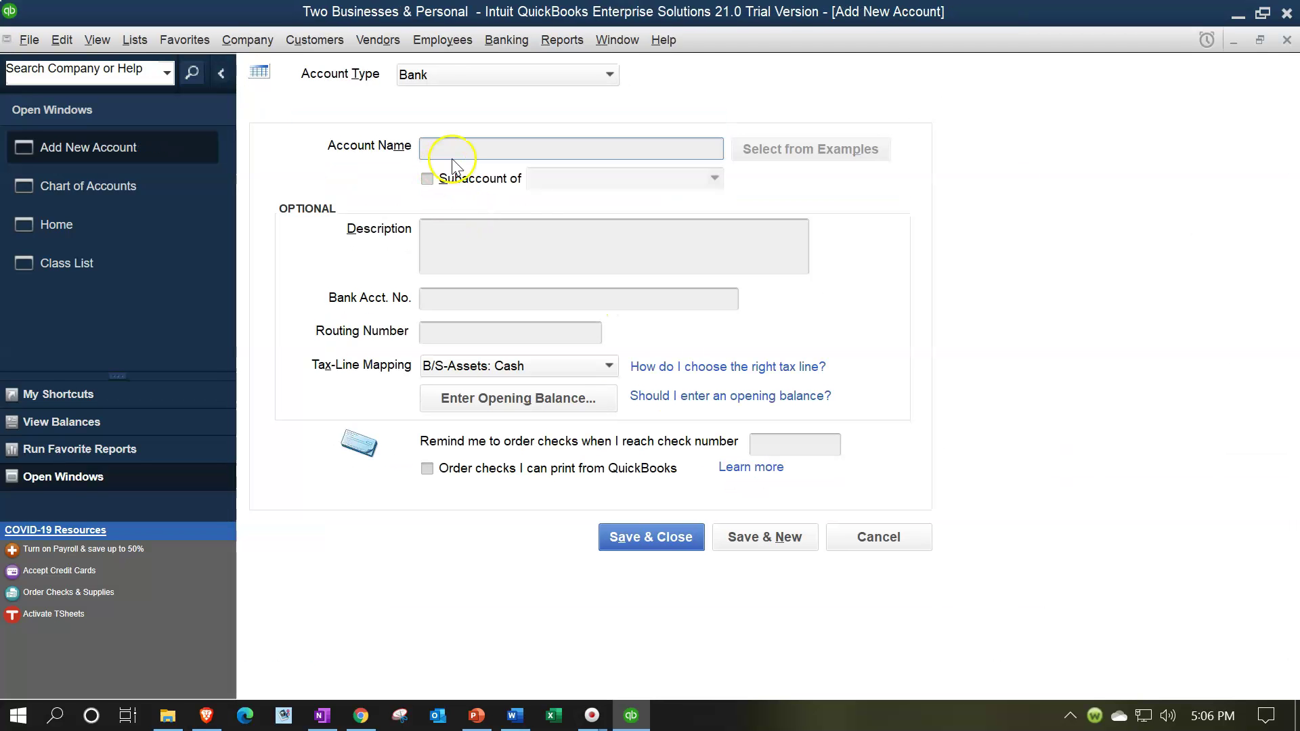
pyautogui.write('Checking')
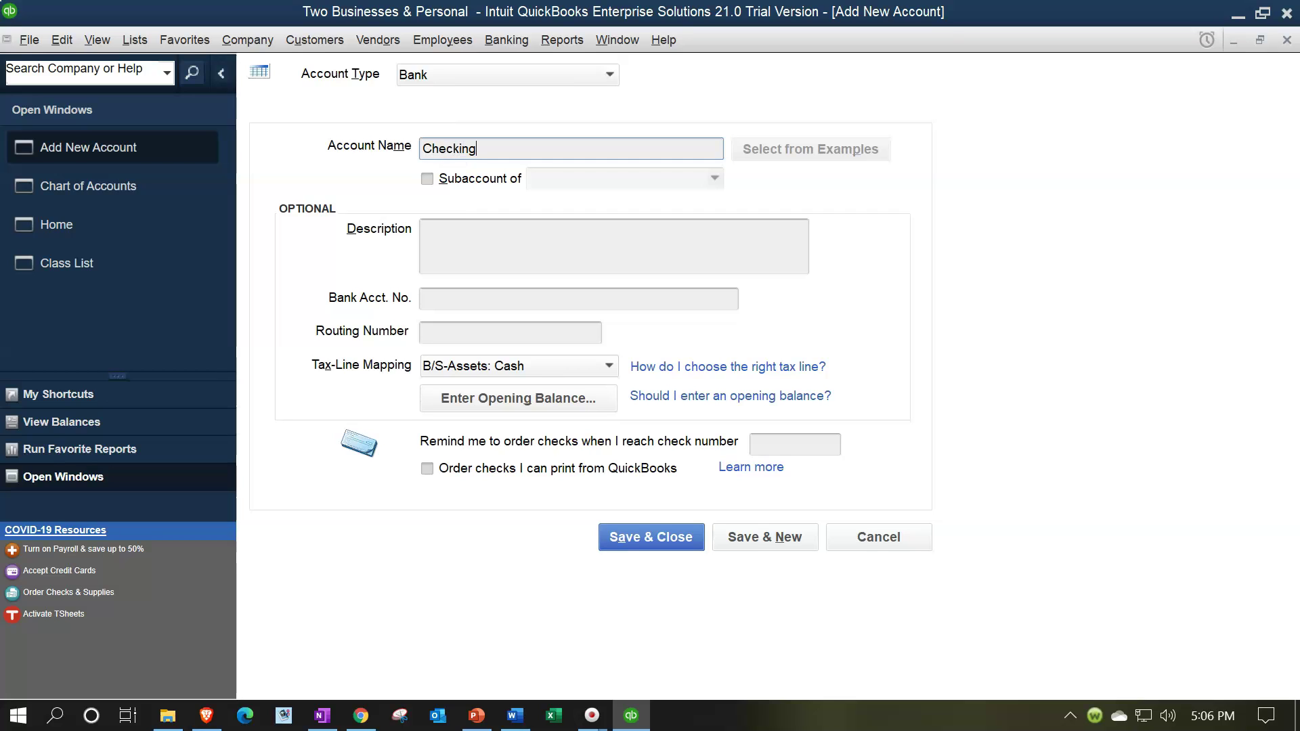
pyautogui.press('Tab')
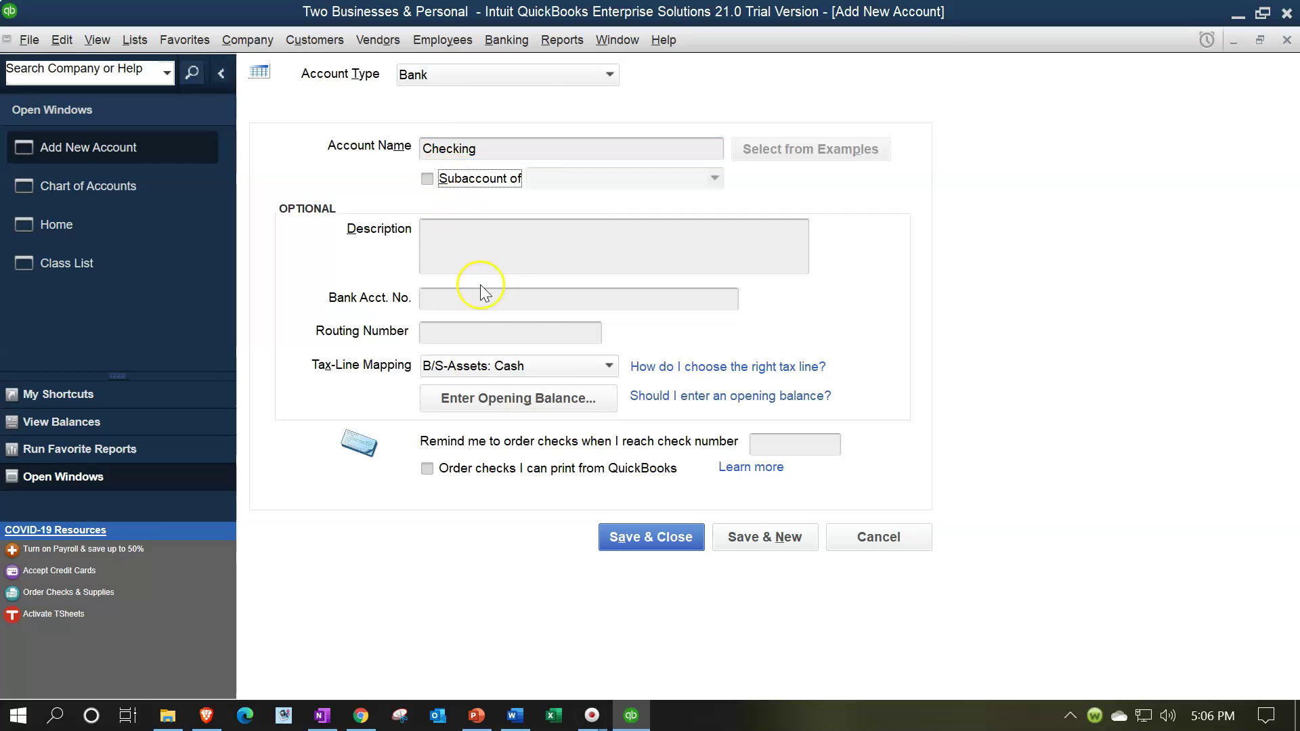
pyautogui.click(627, 537)
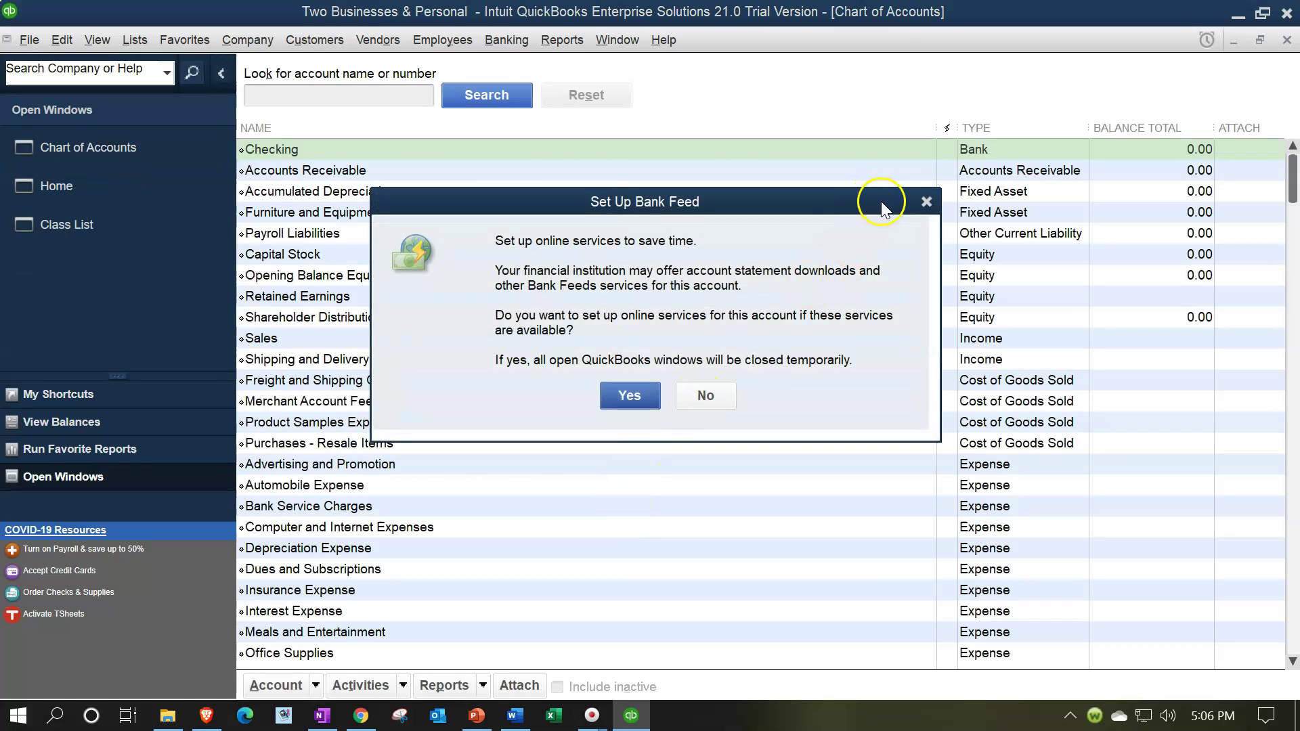
# Decline the Set Up Bank Feed offer, then minimize and restore QuickBooks.
pyautogui.click(925, 203)
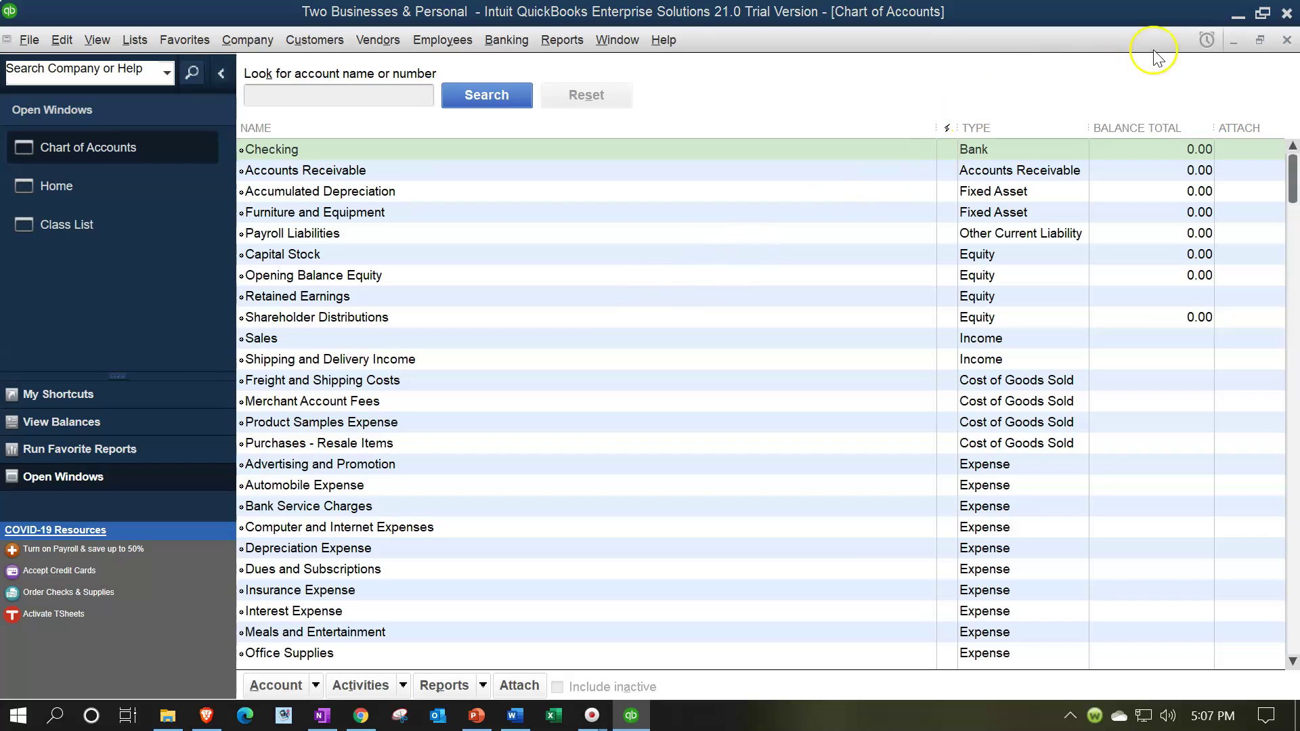
pyautogui.click(1237, 16)
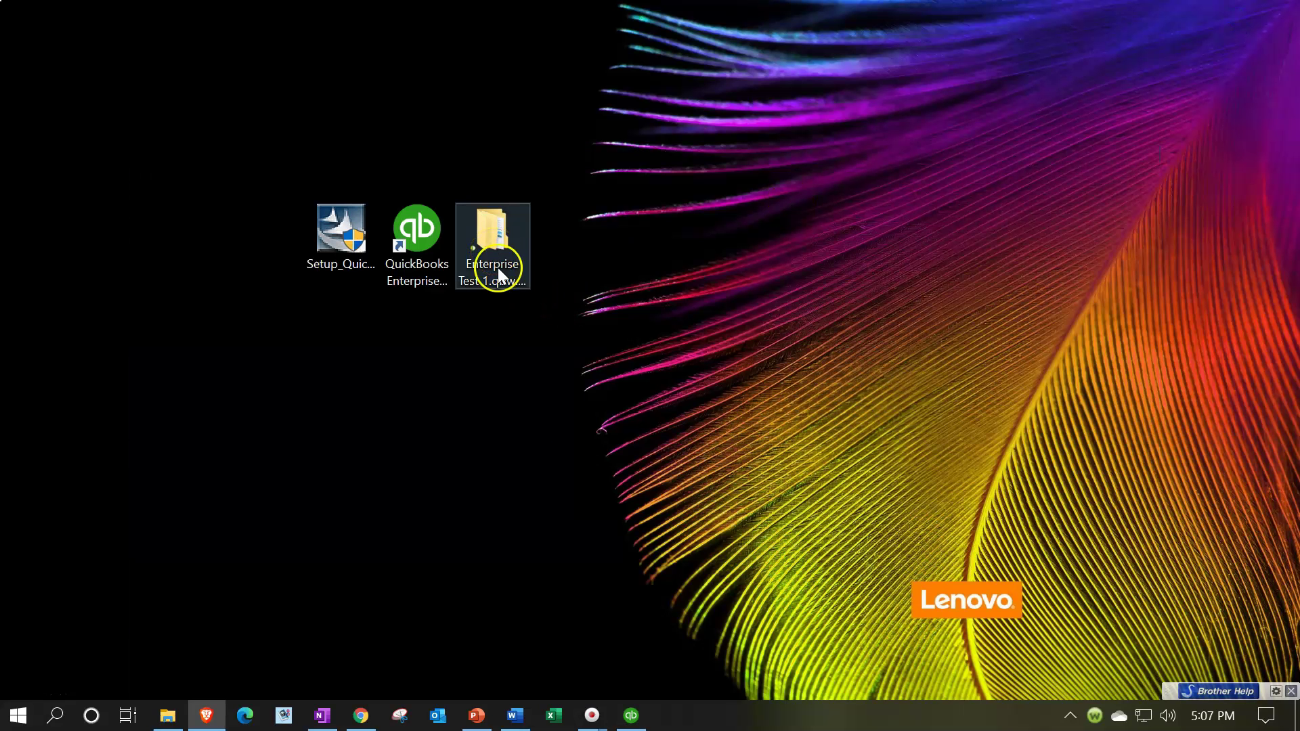
pyautogui.click(631, 716)
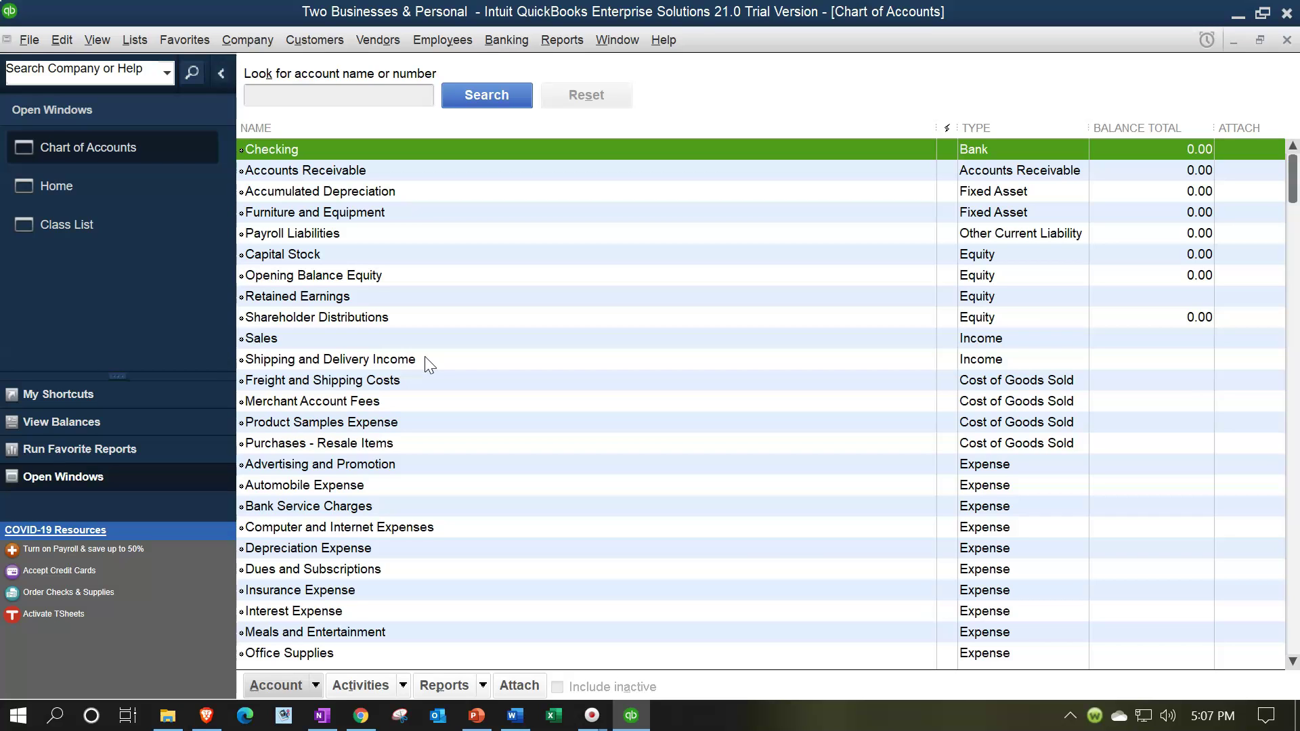
# Start File > Open or Restore Company with 'Open a company file' selected.
pyautogui.click(35, 43)
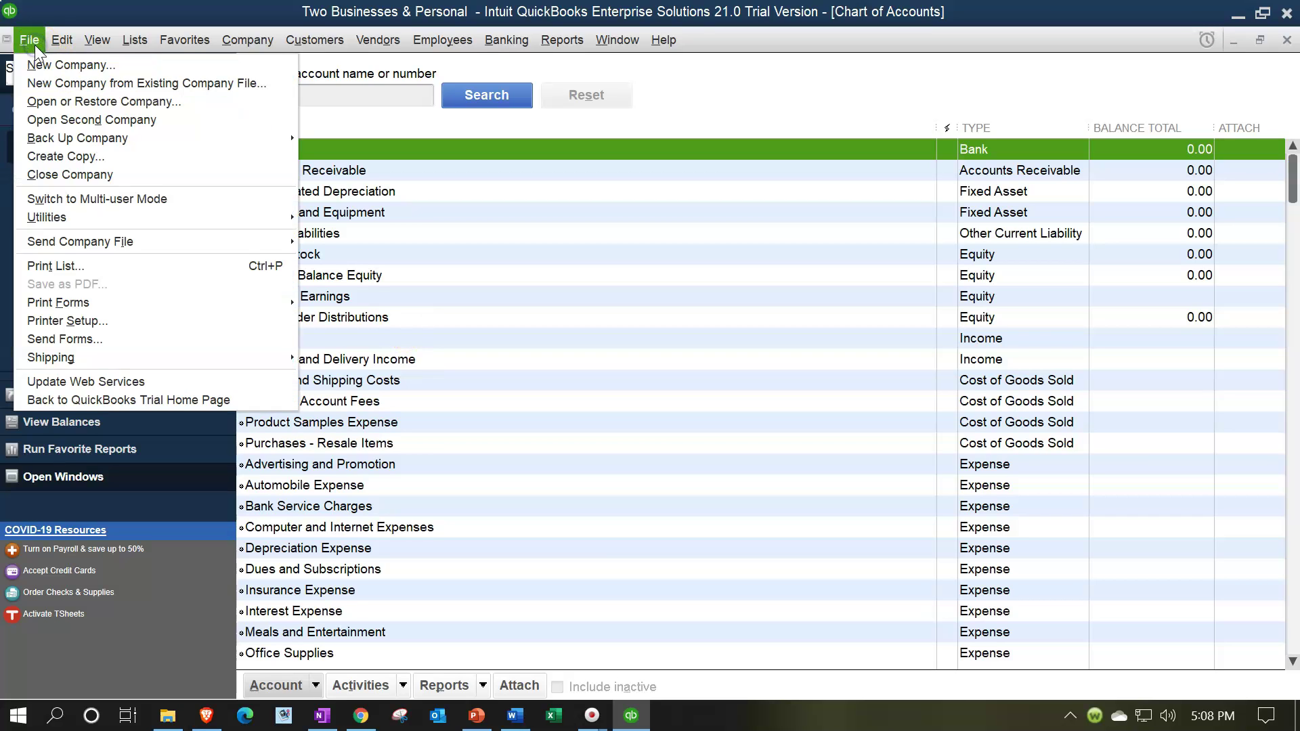
pyautogui.click(111, 172)
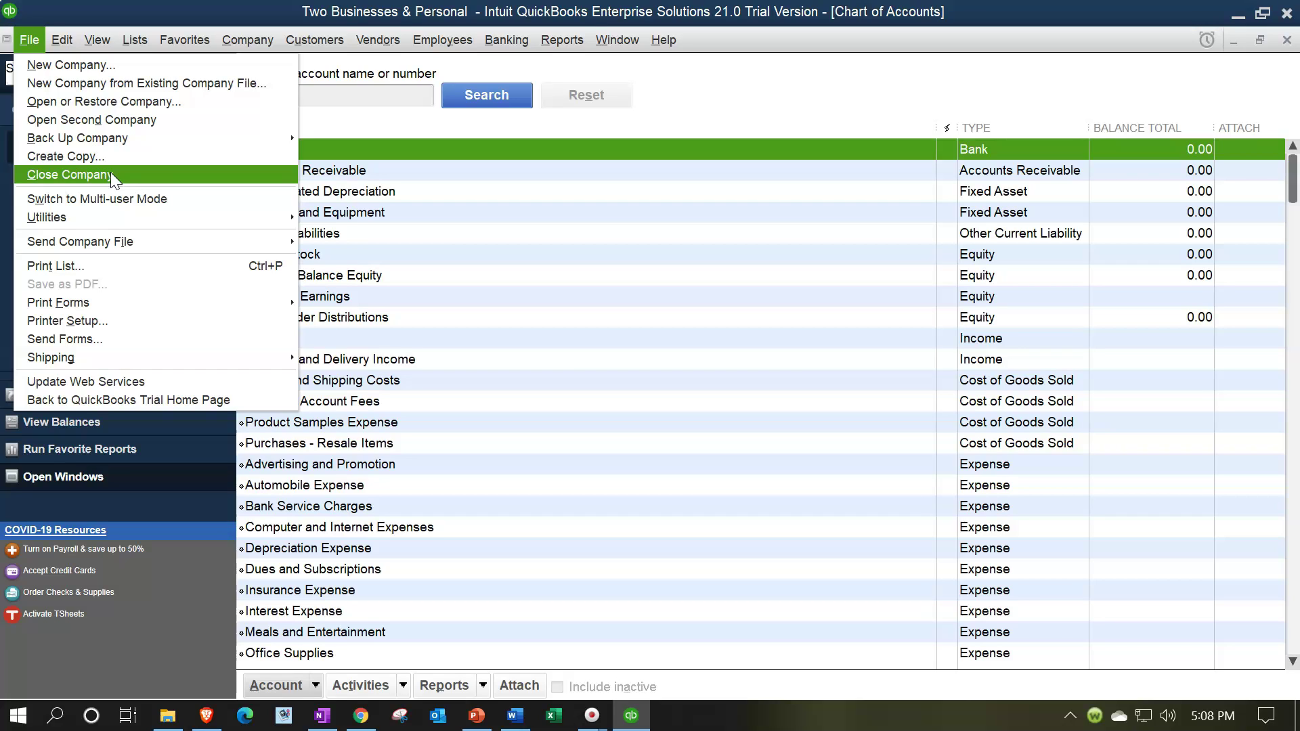
pyautogui.click(110, 138)
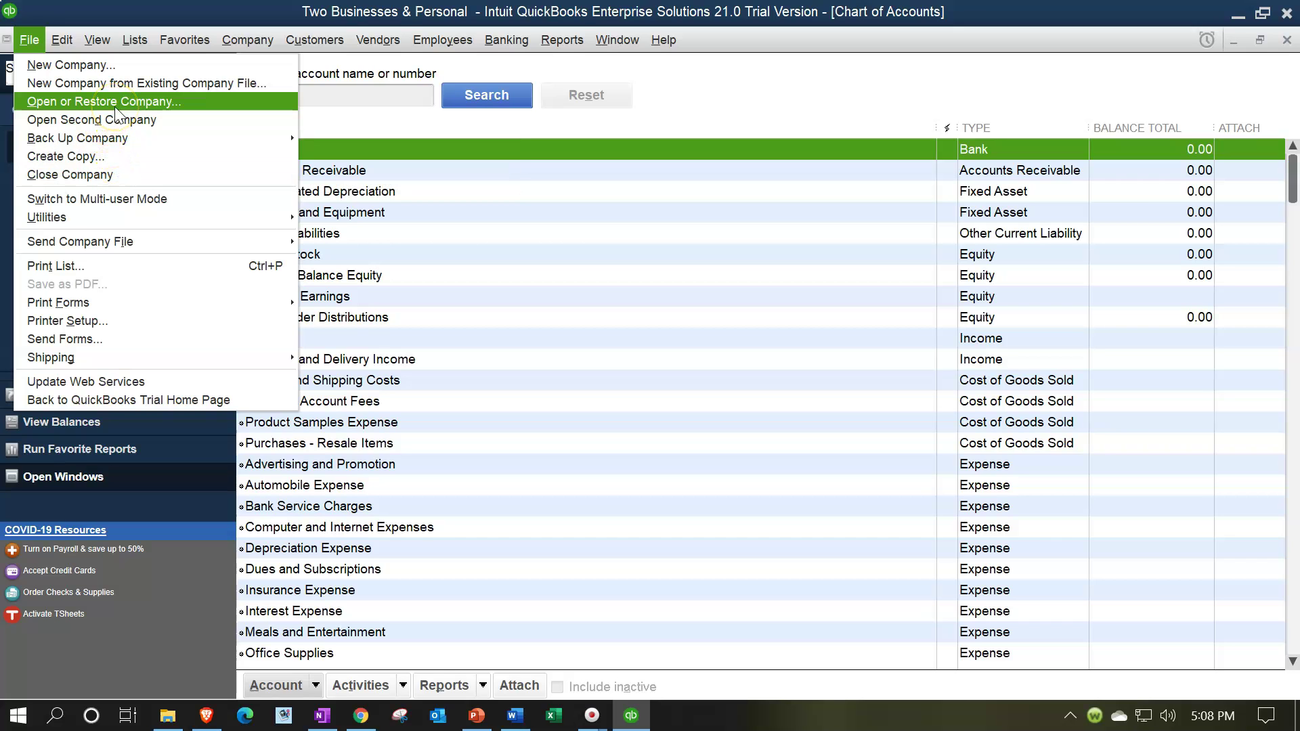
pyautogui.click(115, 102)
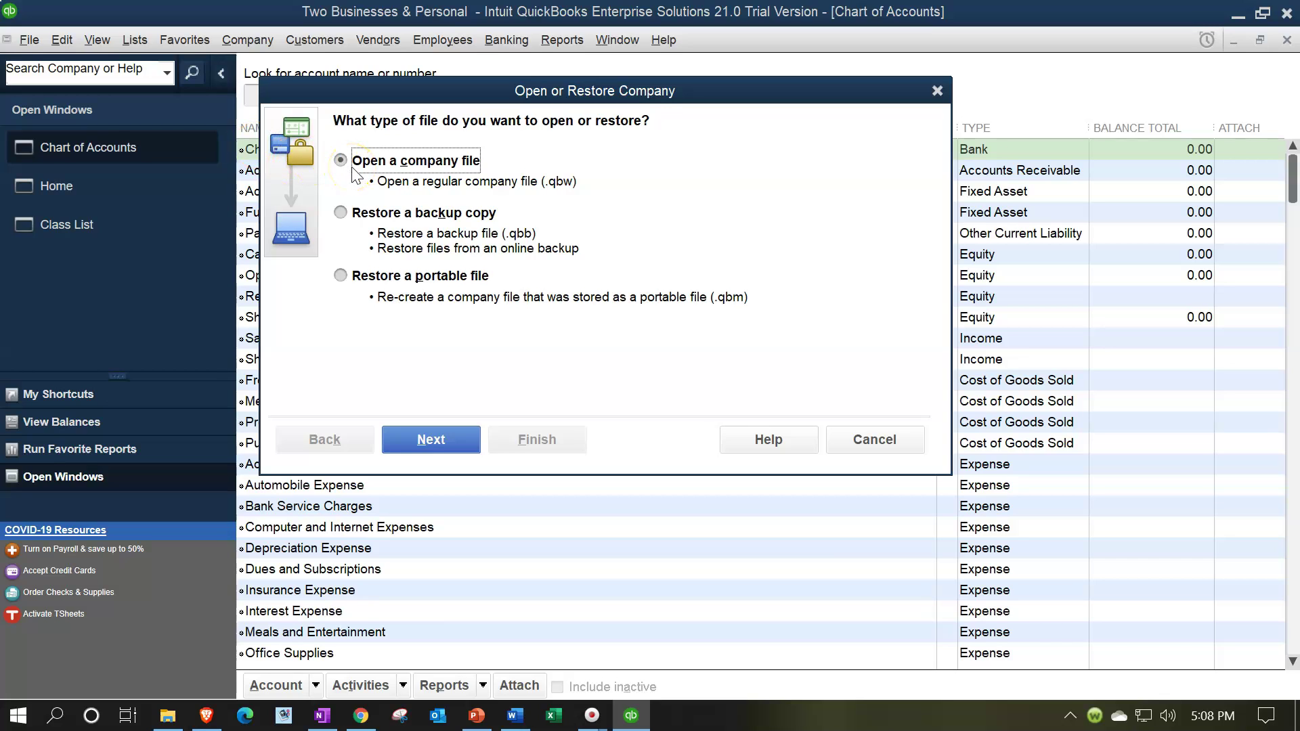
pyautogui.click(415, 440)
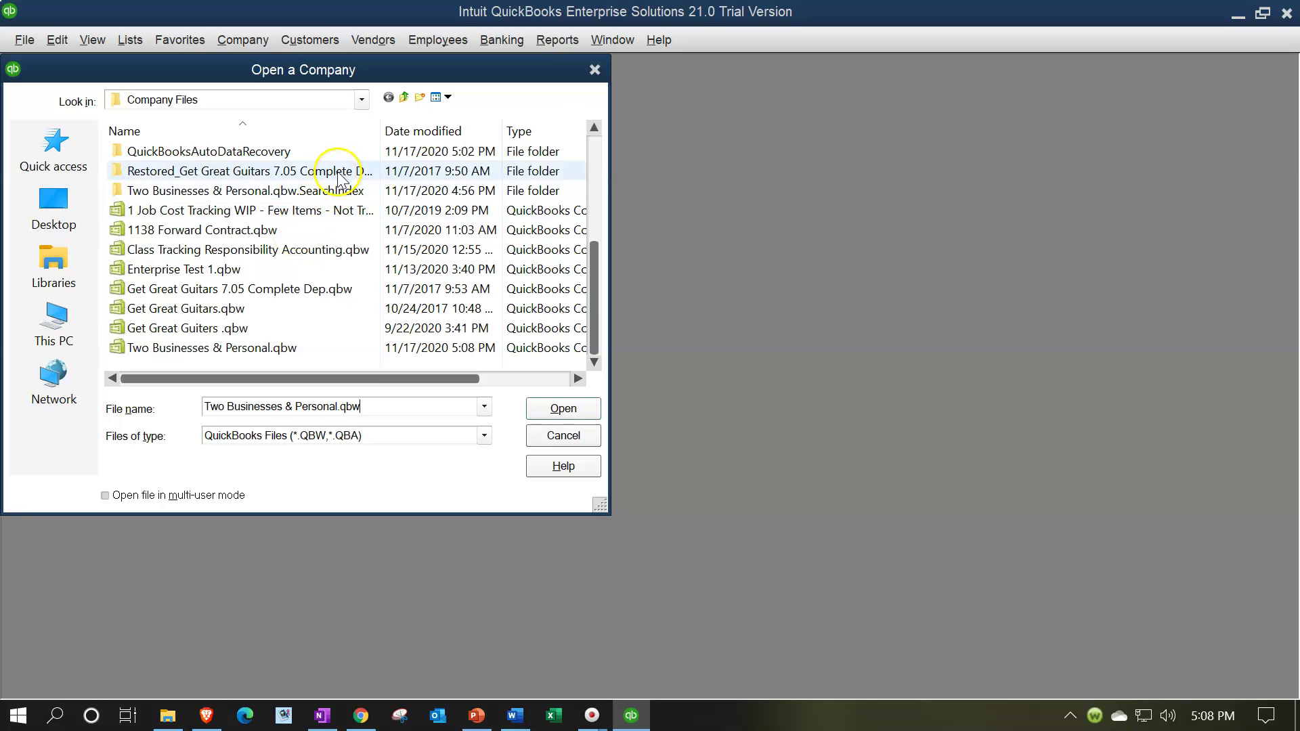
# Open and close the Look in folder list without changing folder.
pyautogui.click(362, 100)
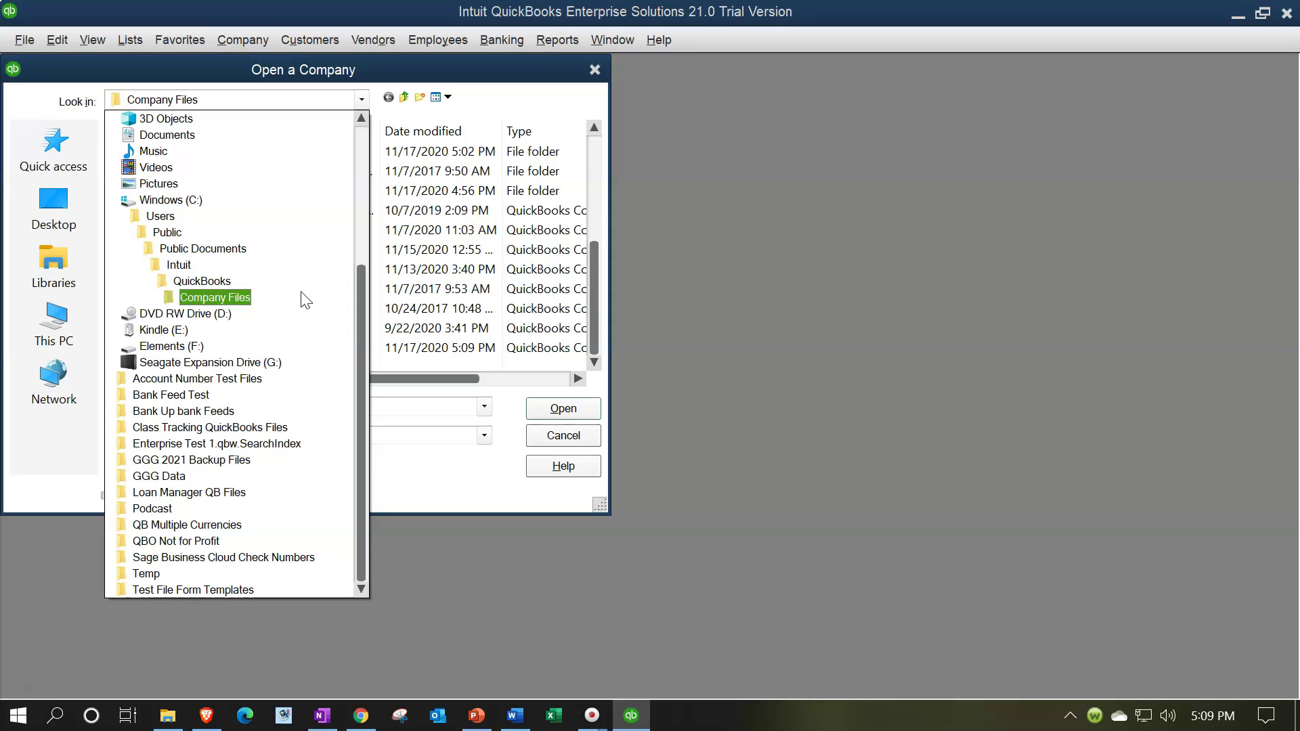
pyautogui.click(362, 99)
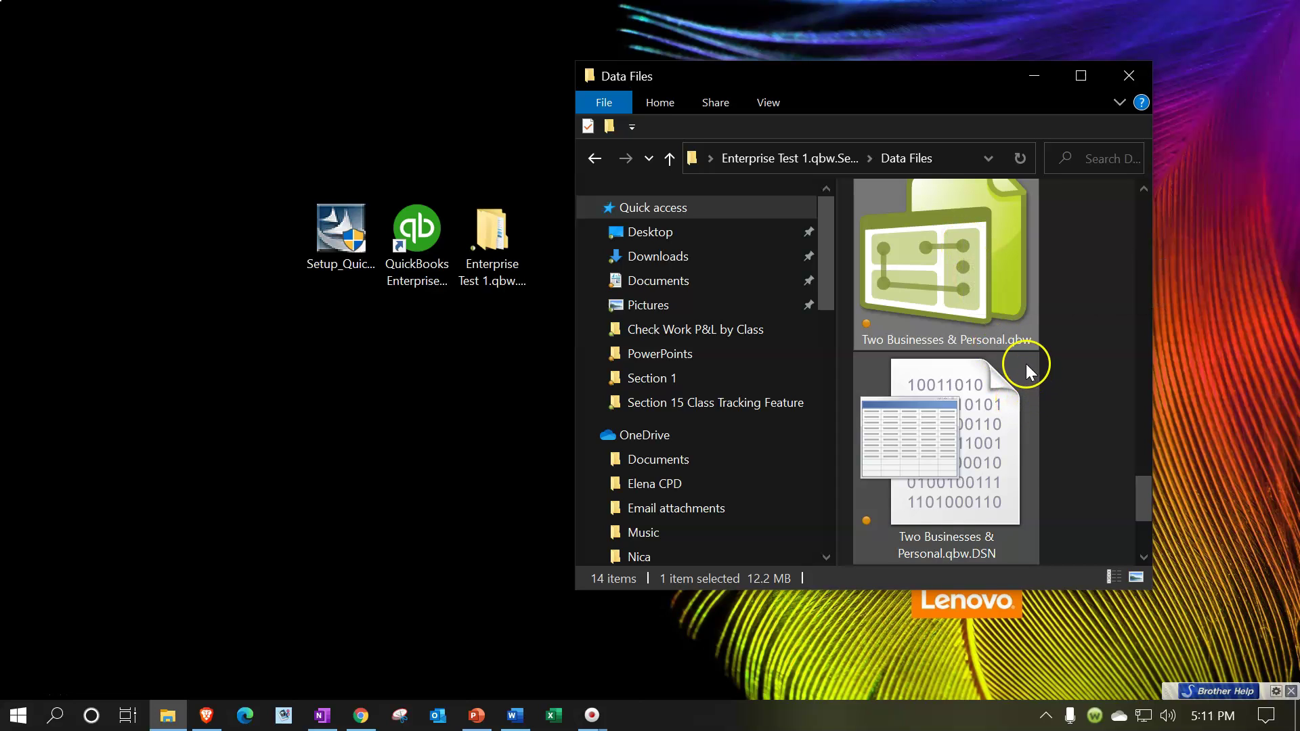
# Relaunch QuickBooks Enterprise from the desktop icon and choose Install Later for the update.
pyautogui.moveTo(1025, 363)
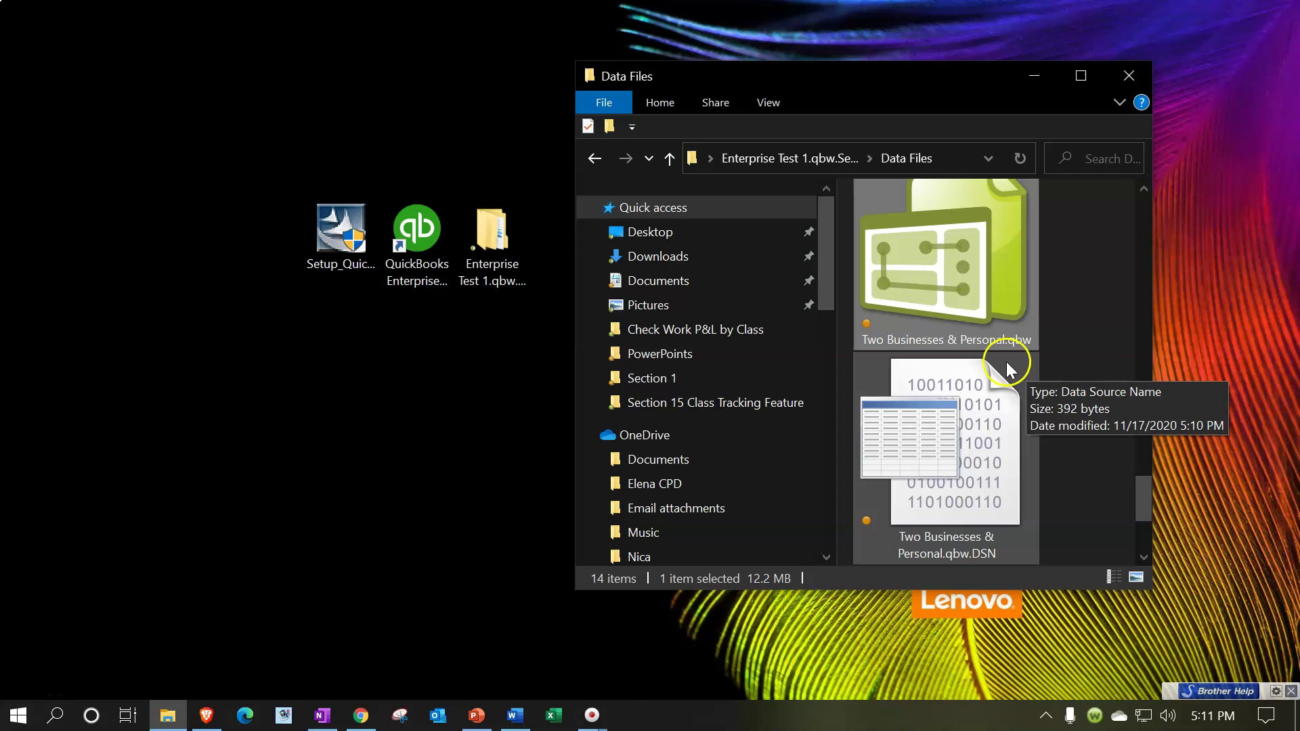
pyautogui.doubleClick(430, 241)
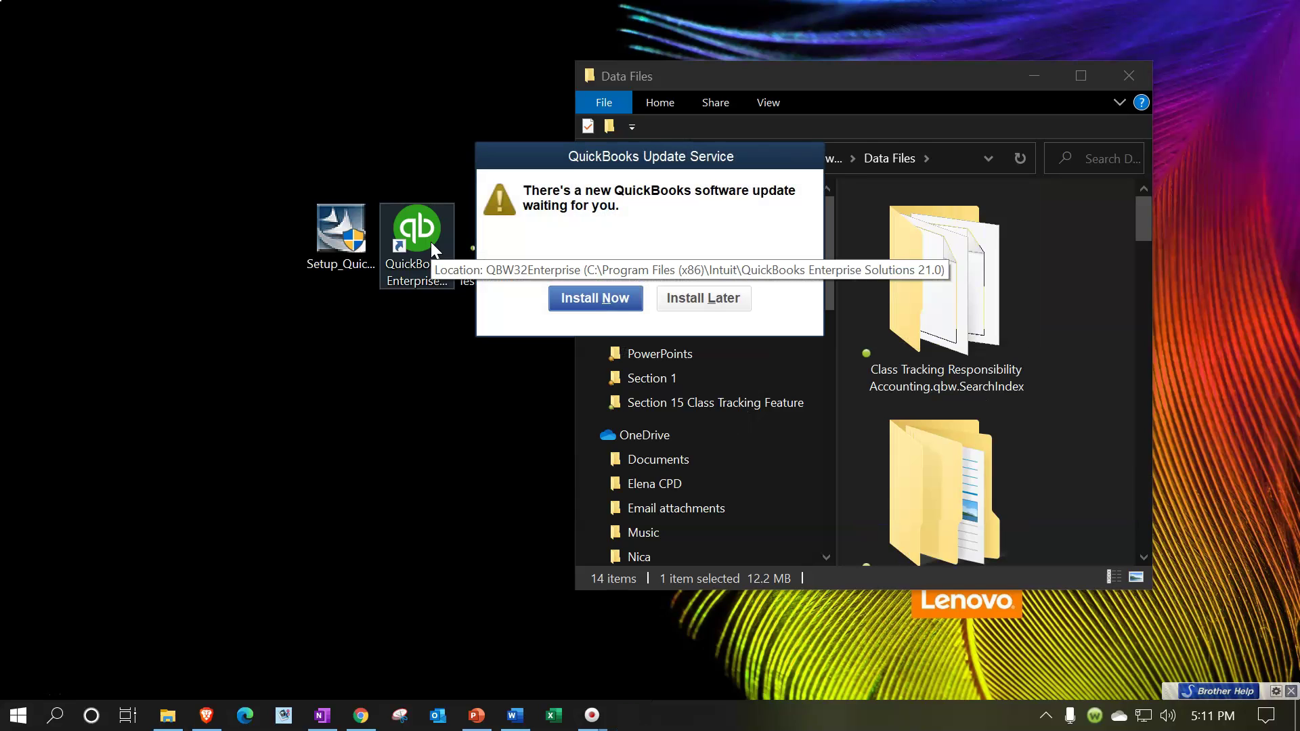
pyautogui.click(699, 298)
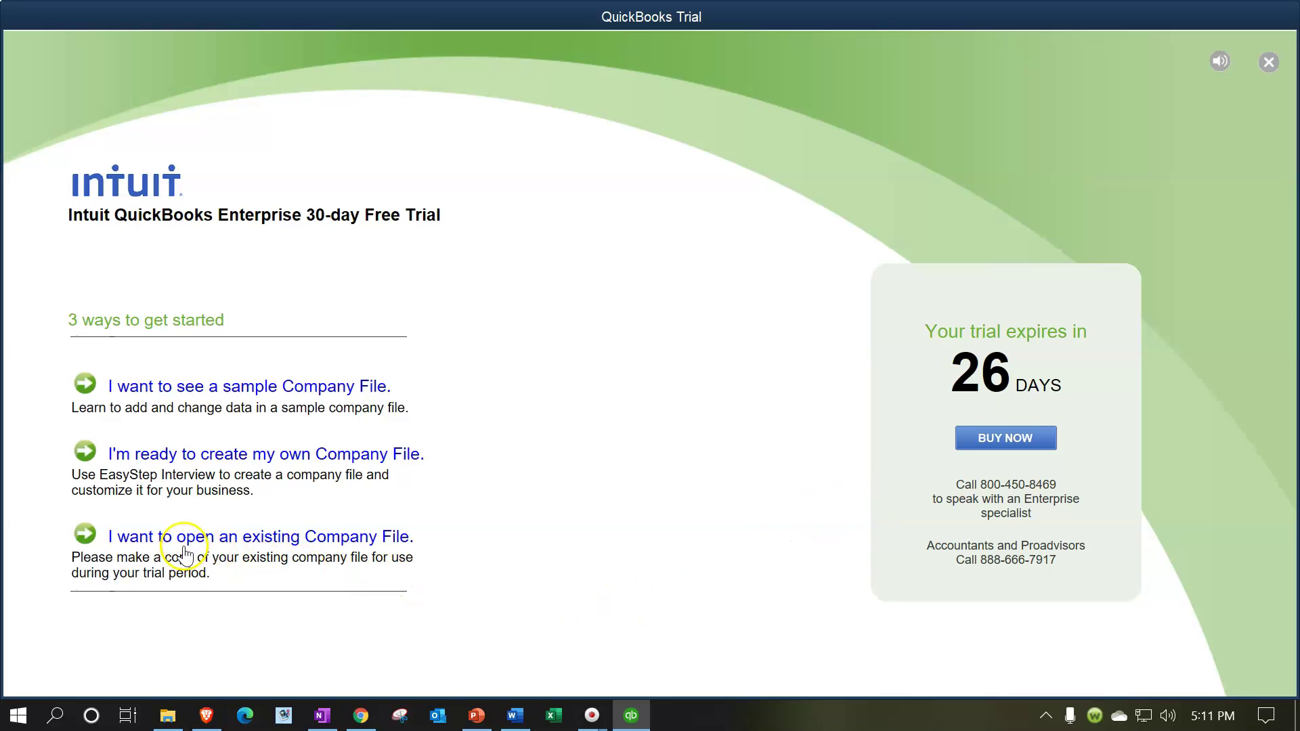
# Choose to open an existing company file and browse Desktop into Enterprise Test 1.qbw.SearchIndex.
pyautogui.click(230, 538)
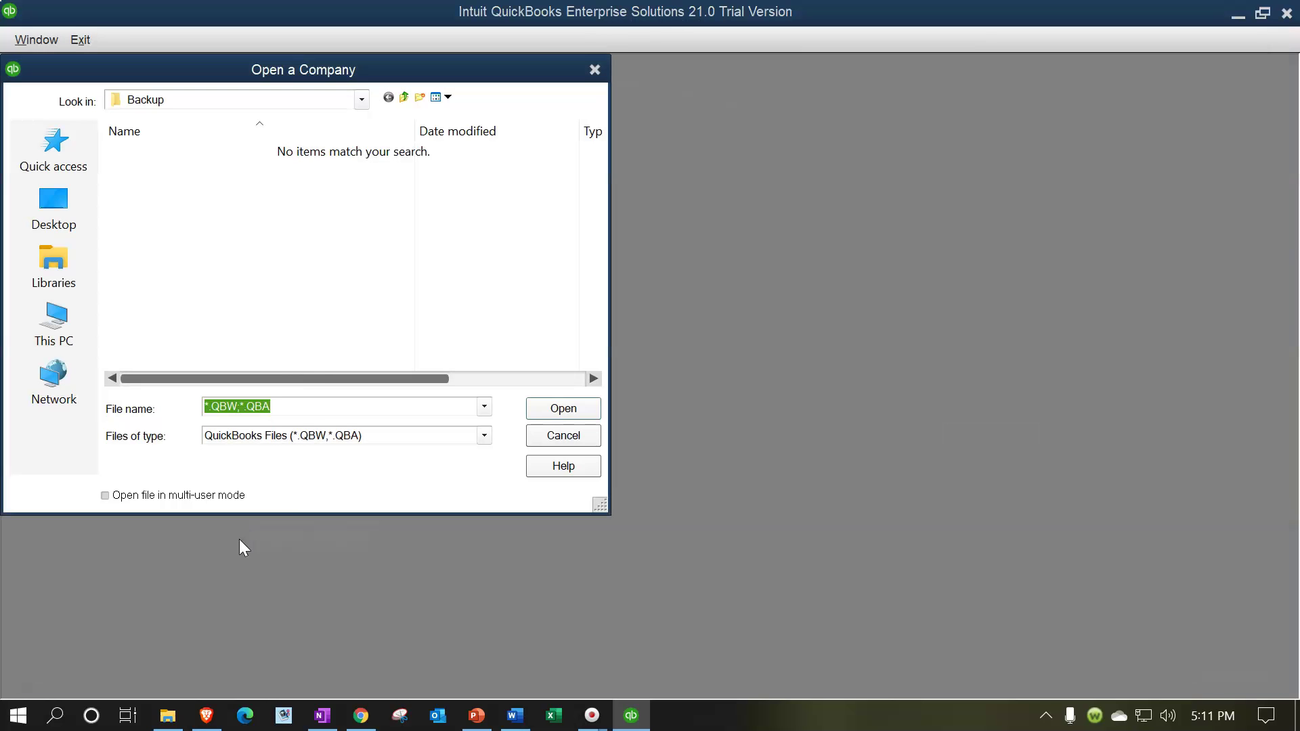
pyautogui.click(56, 206)
pyautogui.scroll(-5, 366, 211)
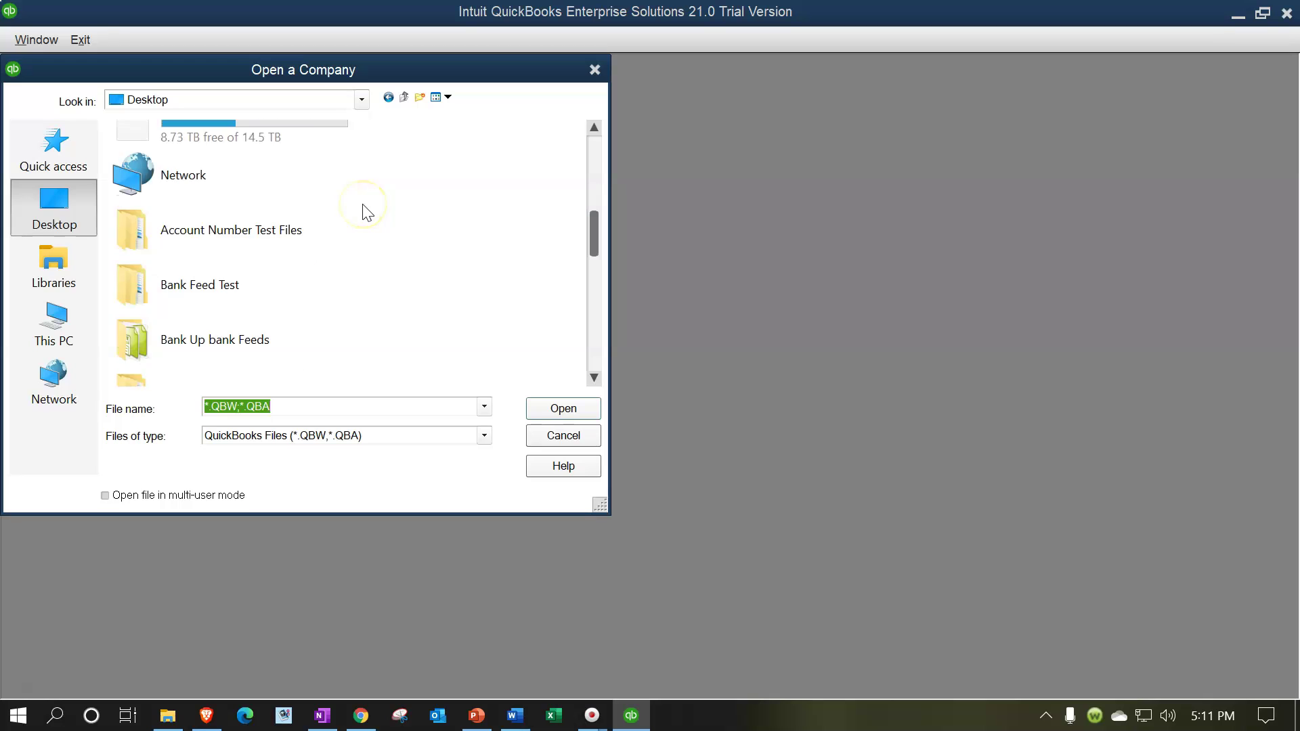
pyautogui.click(372, 223)
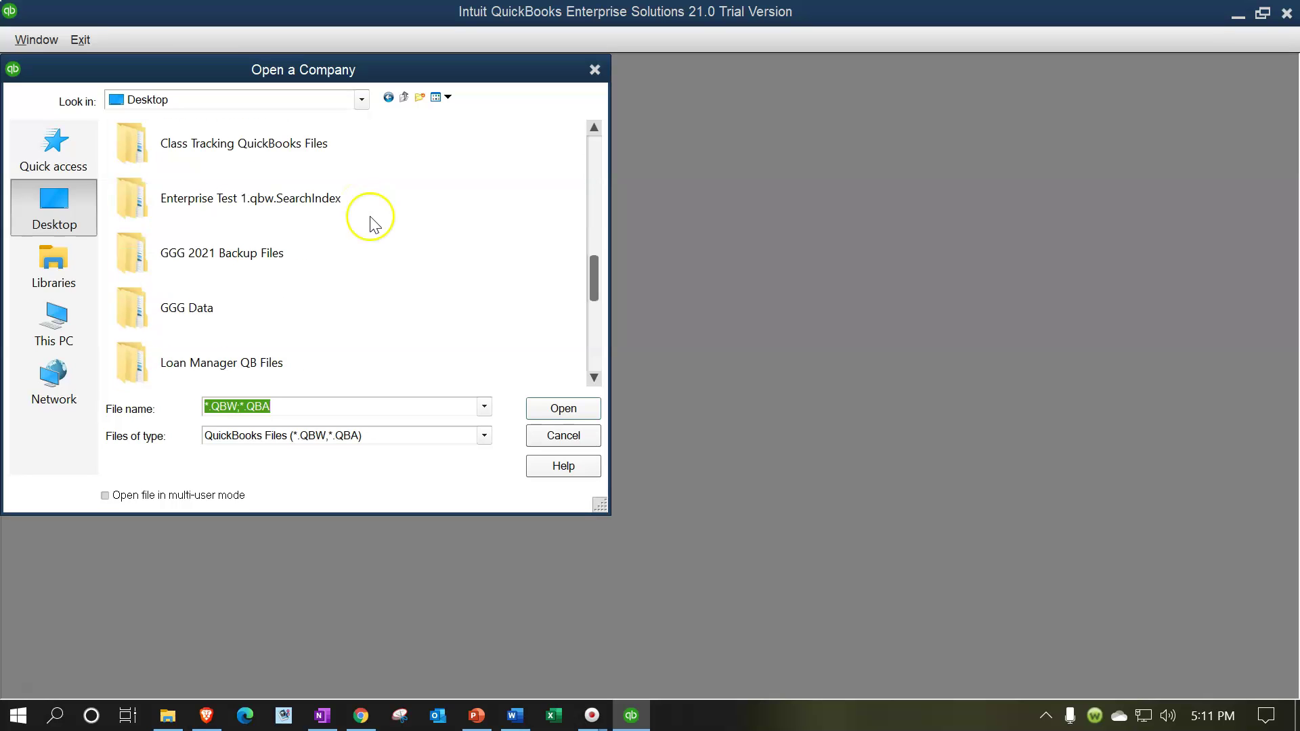
pyautogui.doubleClick(241, 205)
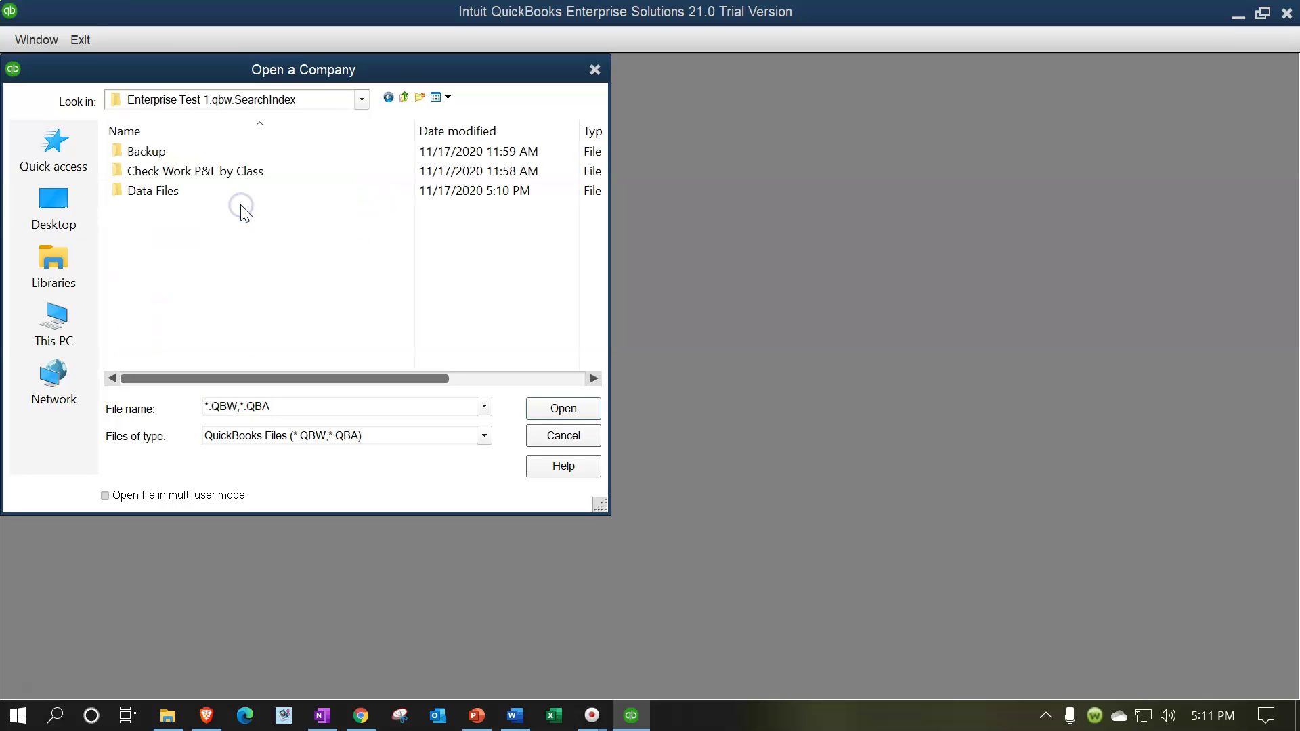
# Open the Data Files folder and open Two Businesses & Personal.qbw.
pyautogui.click(162, 193)
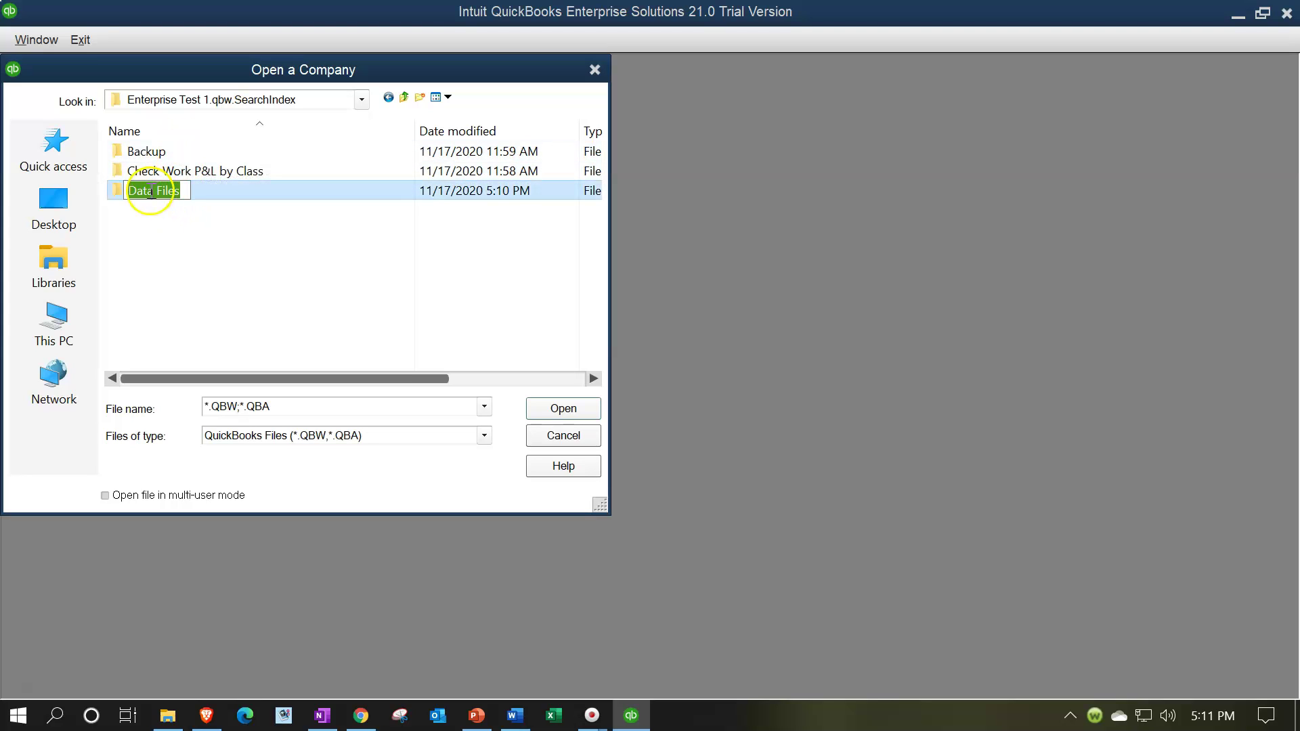
pyautogui.click(119, 191)
pyautogui.doubleClick(119, 191)
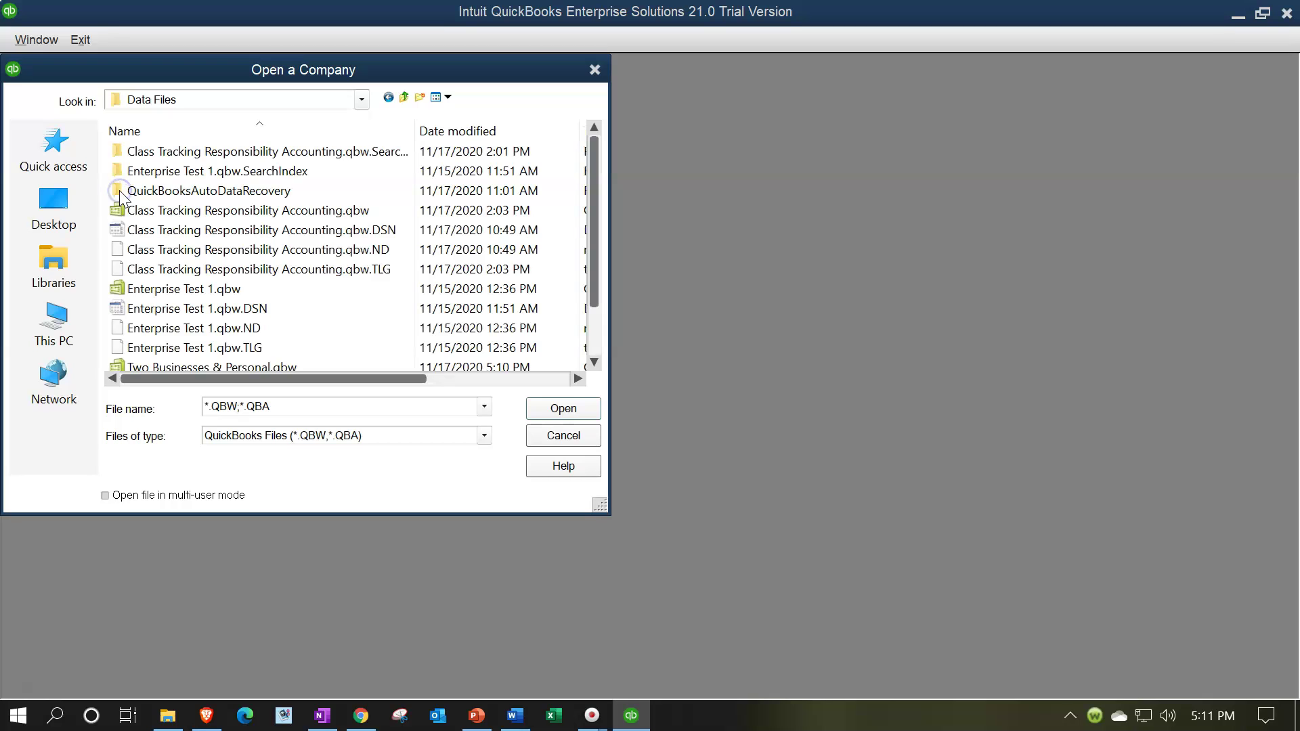
pyautogui.scroll(-1, 223, 253)
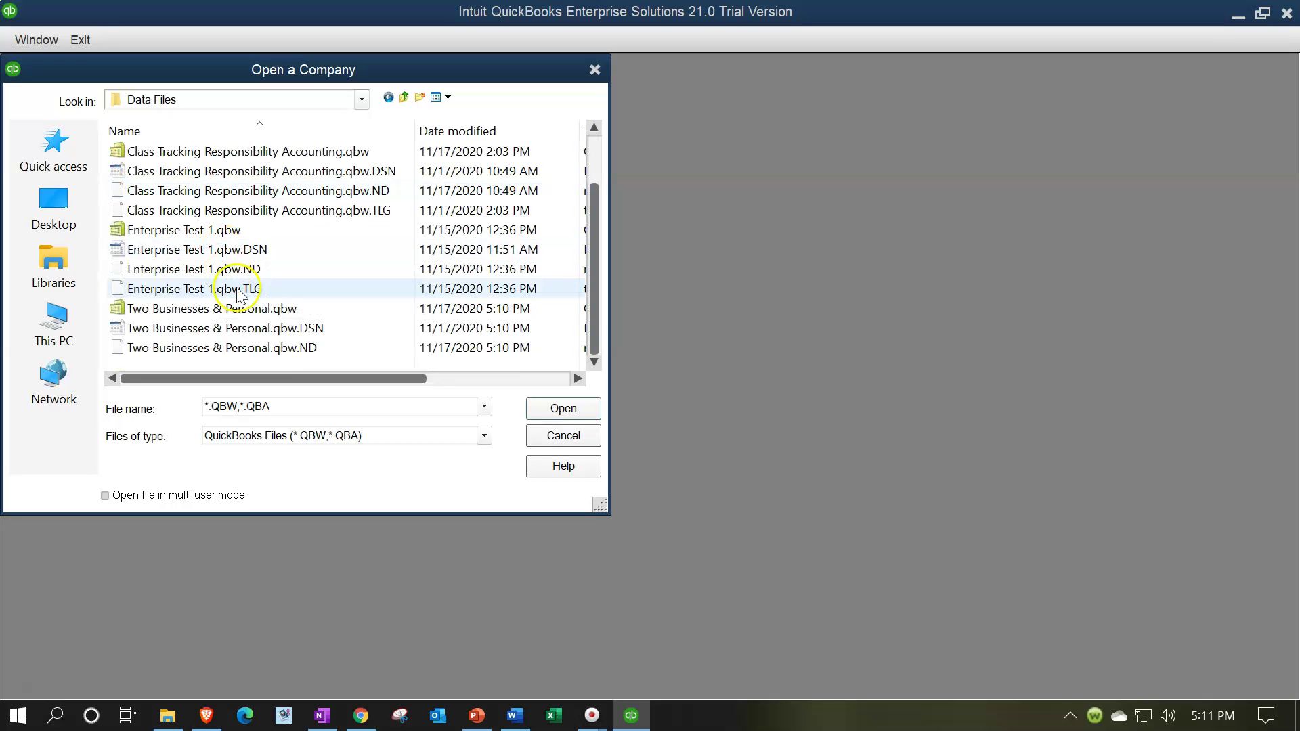
pyautogui.click(207, 310)
pyautogui.moveTo(207, 317); pyautogui.dragTo(115, 309)
pyautogui.doubleClick(115, 309)
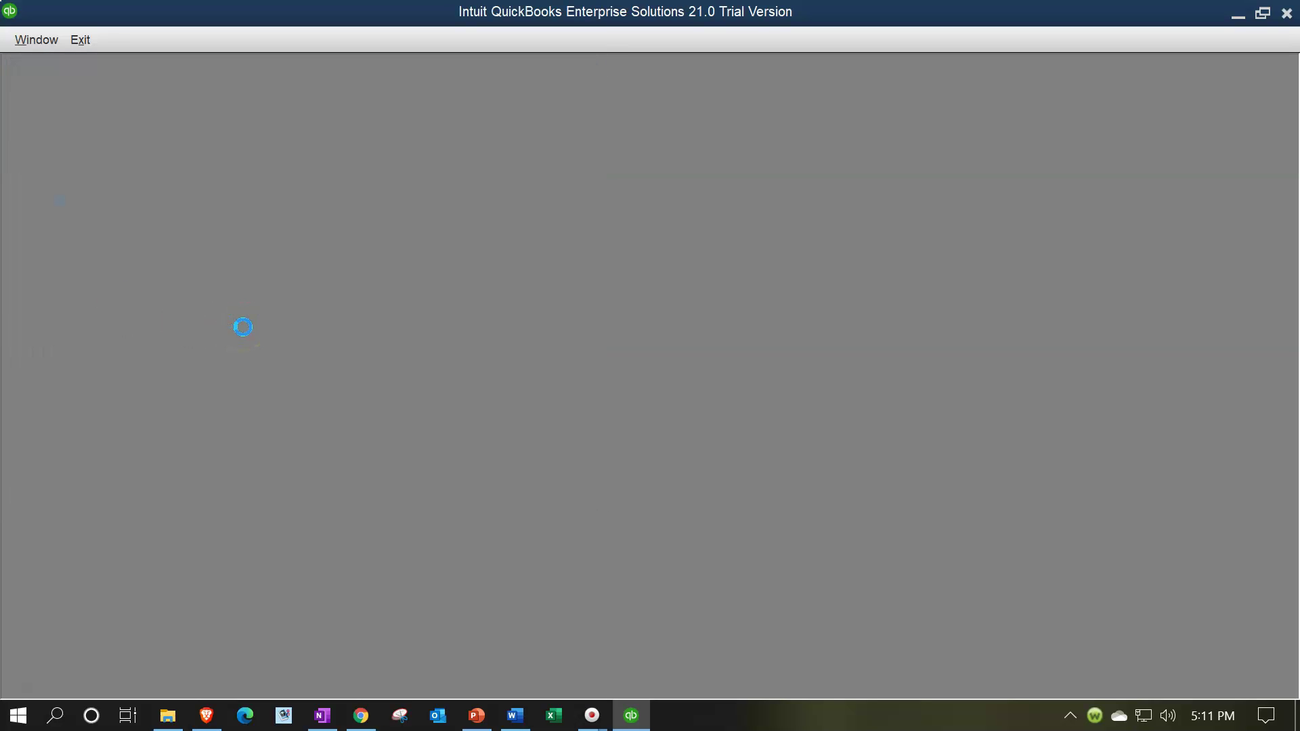
pyautogui.click(458, 281)
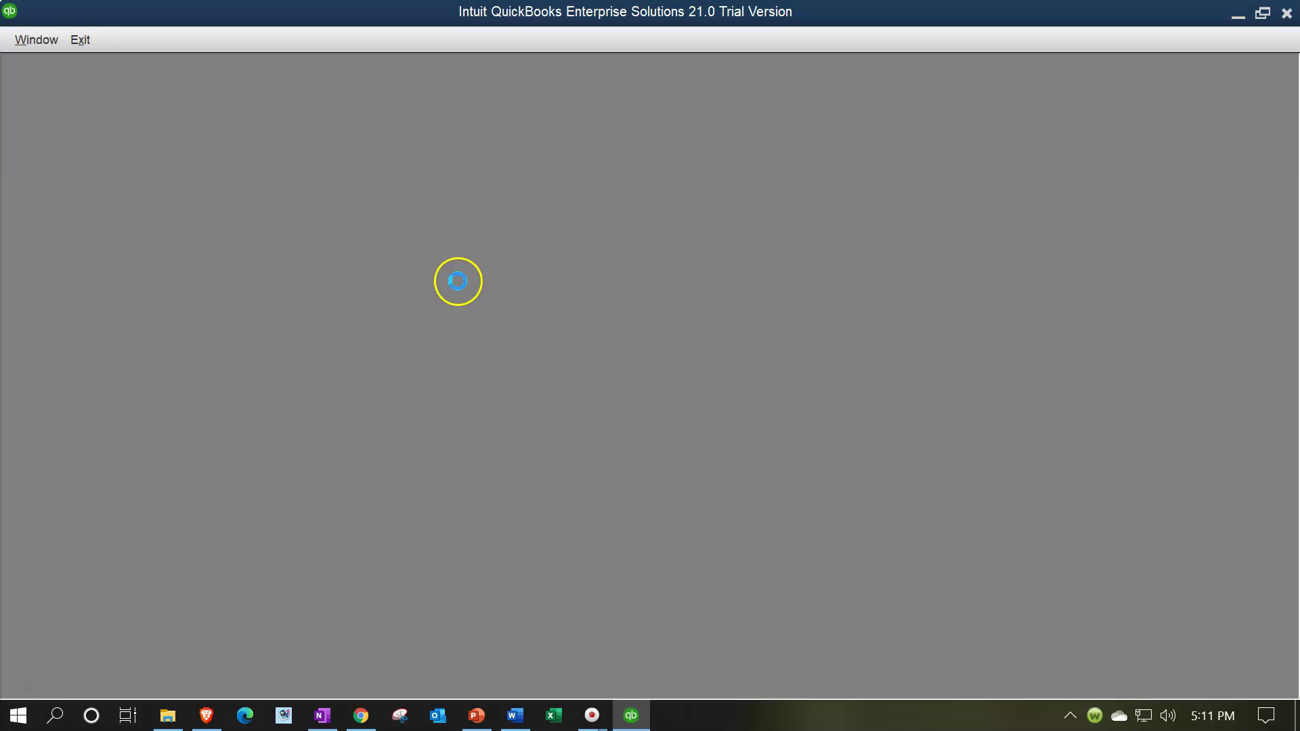